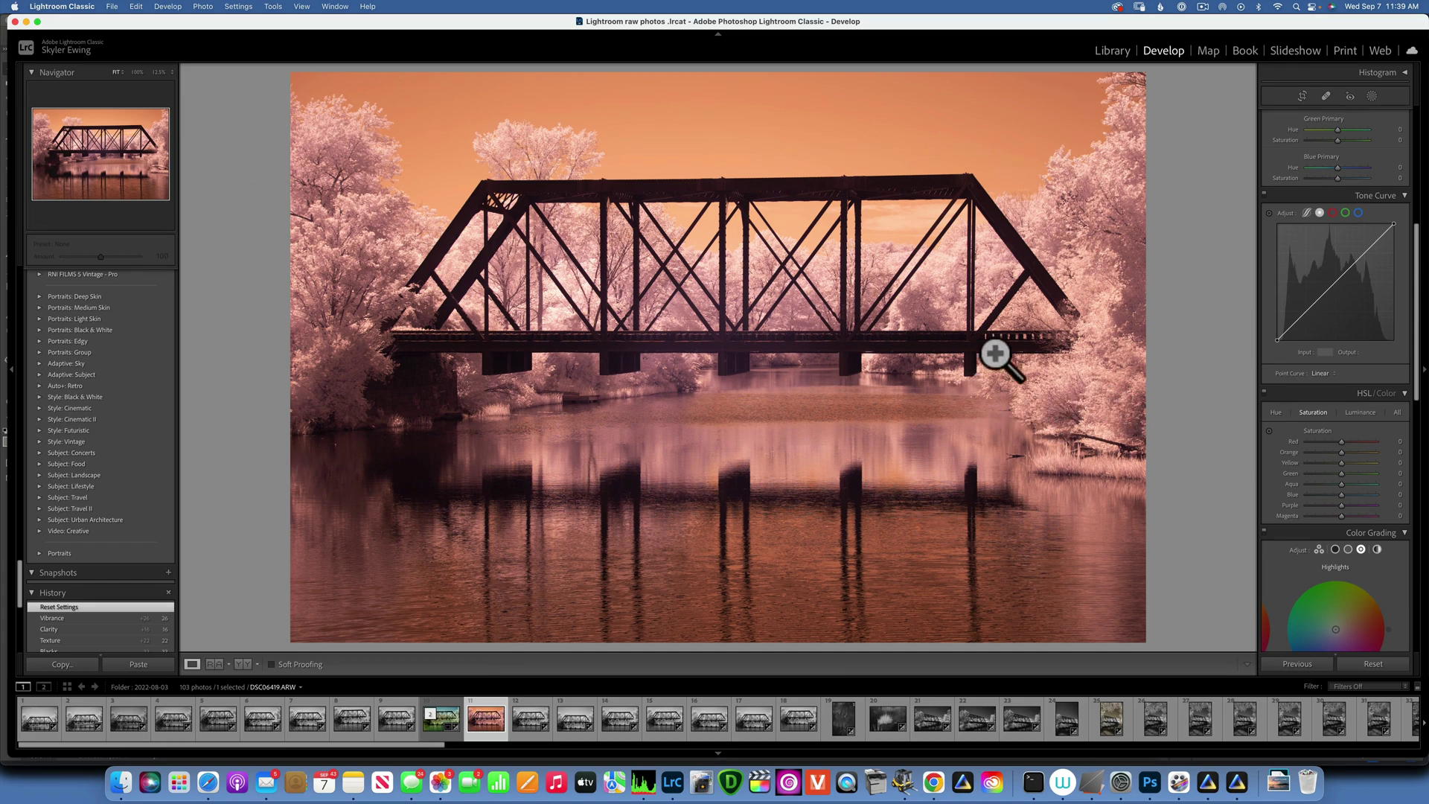
- Compare the green edited bridge with the pink raw original and check its capture metadata
left_click(439, 722)
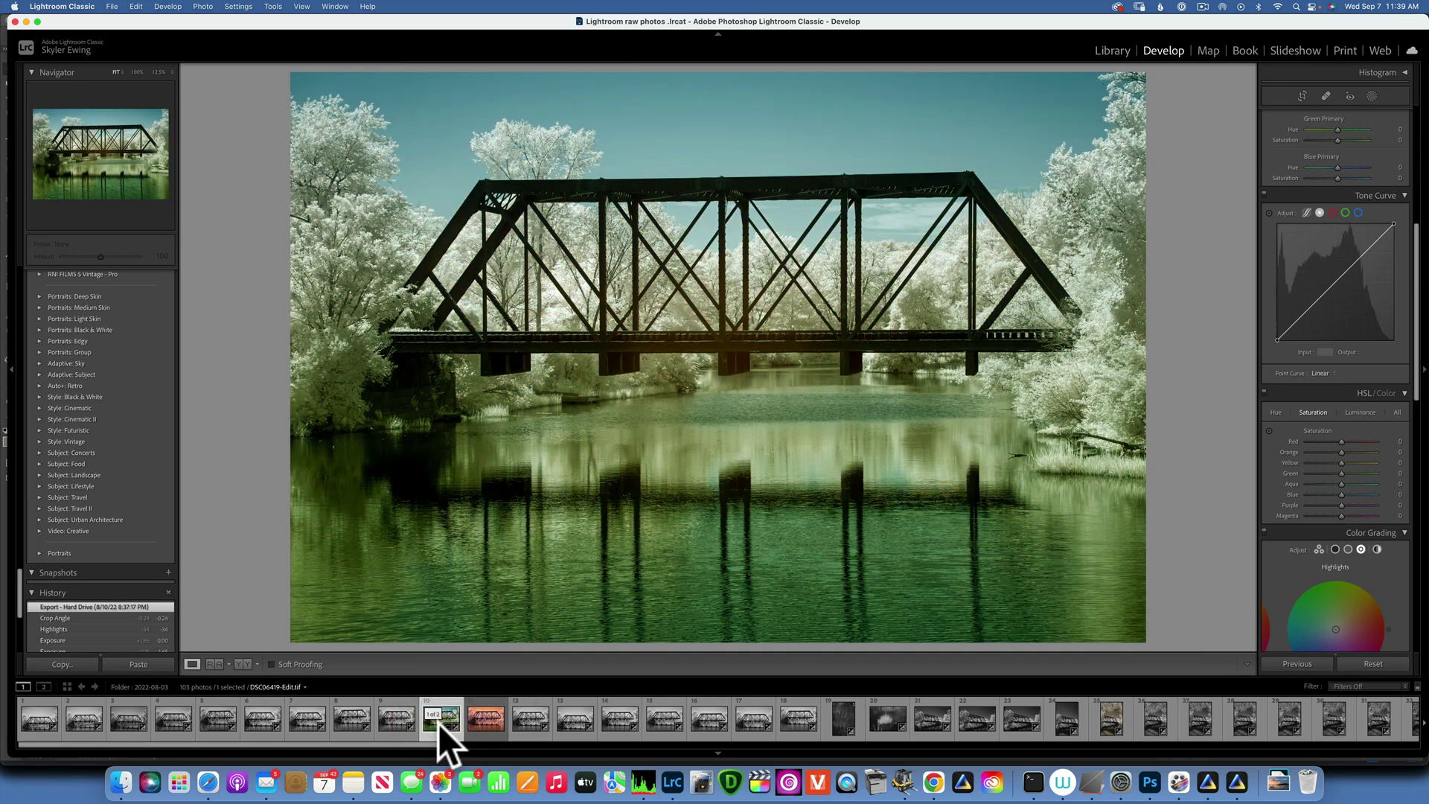
left_click(490, 721)
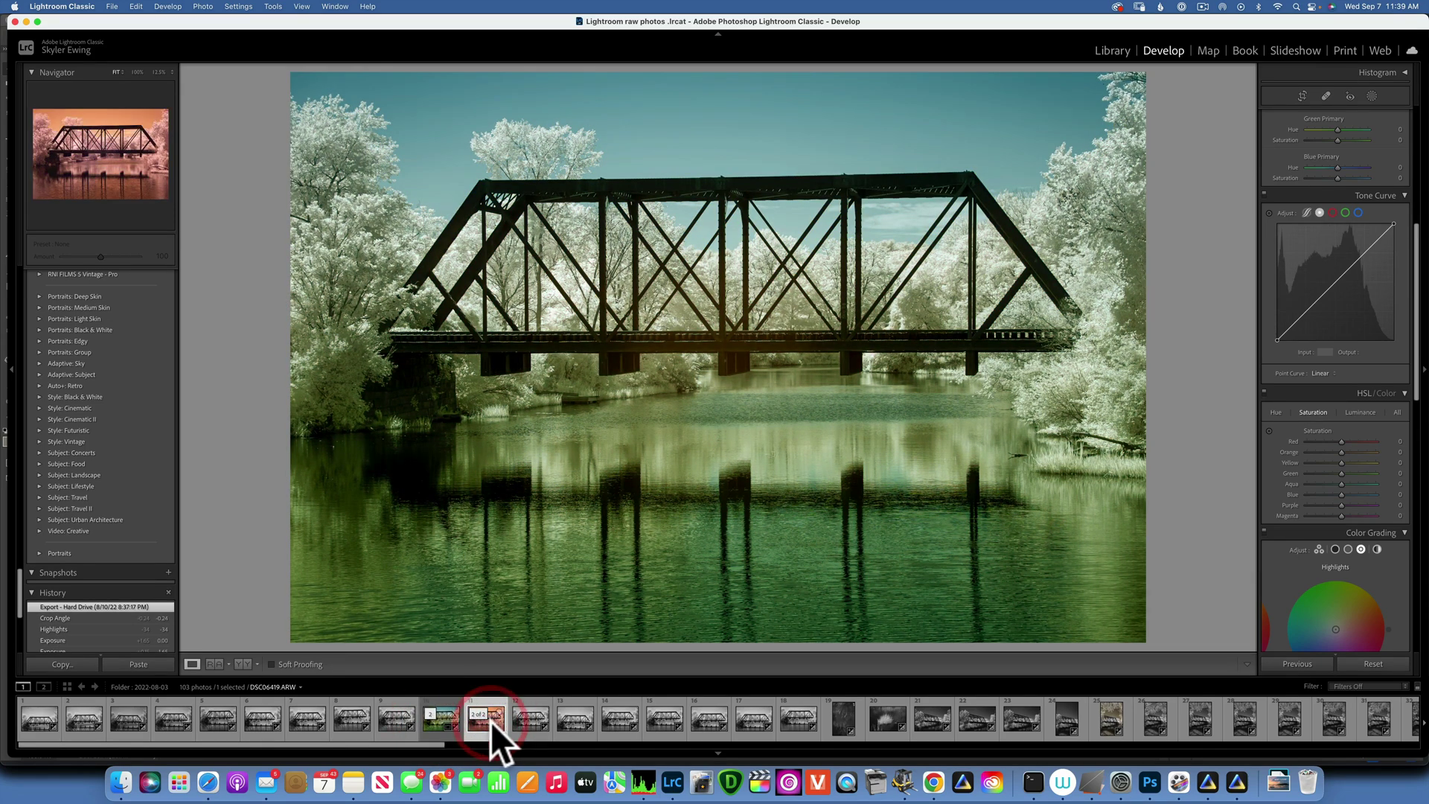
left_click(445, 726)
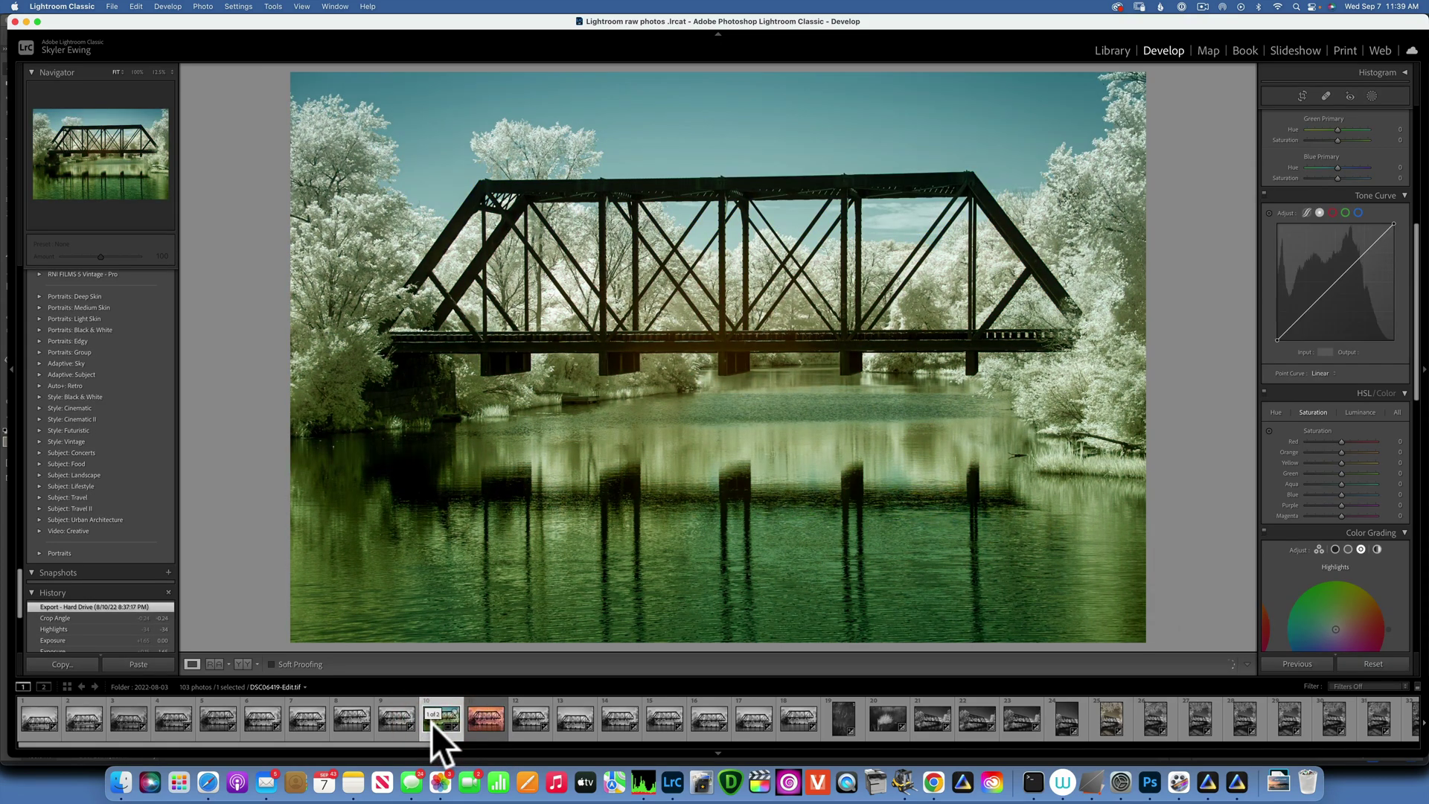
left_click(485, 725)
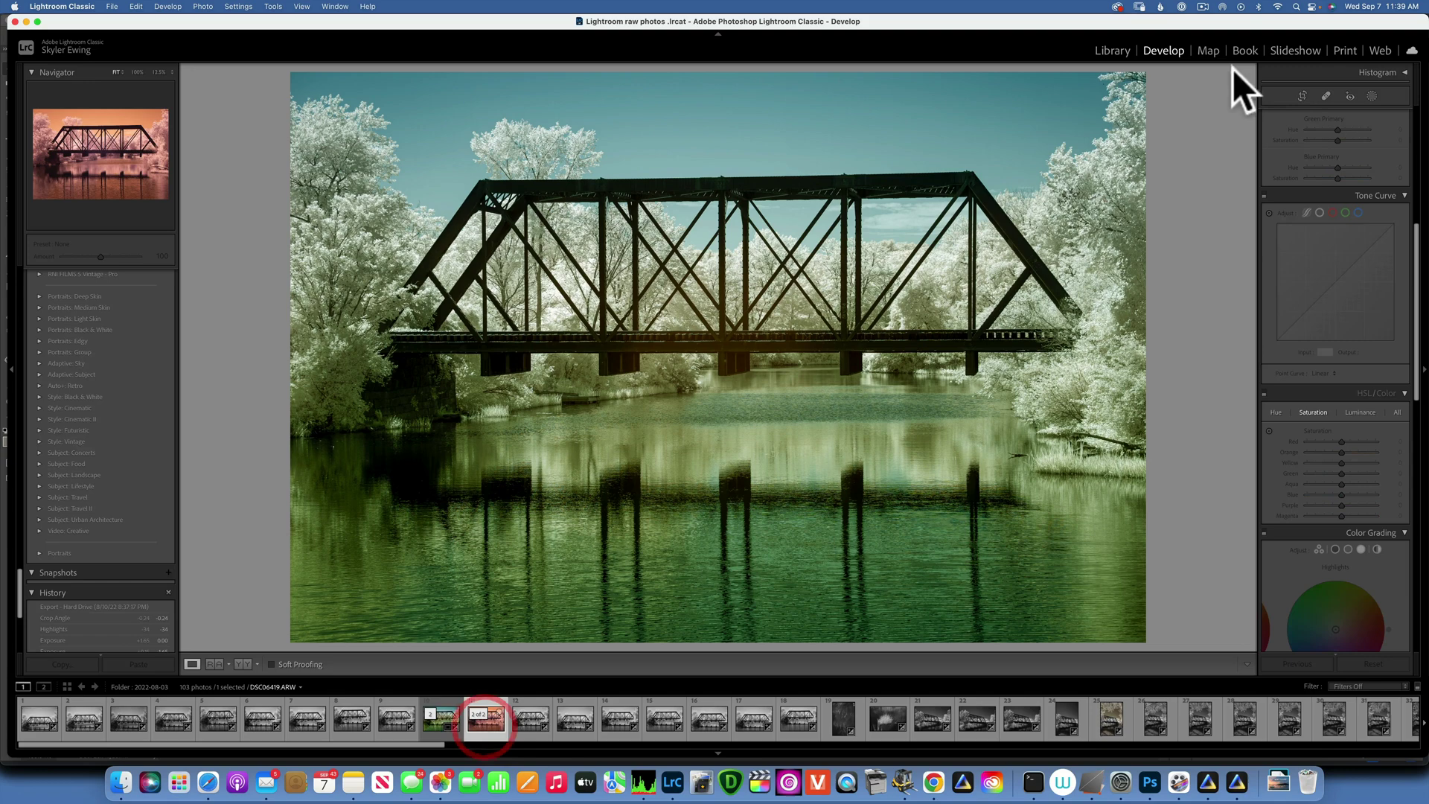
left_click(1110, 50)
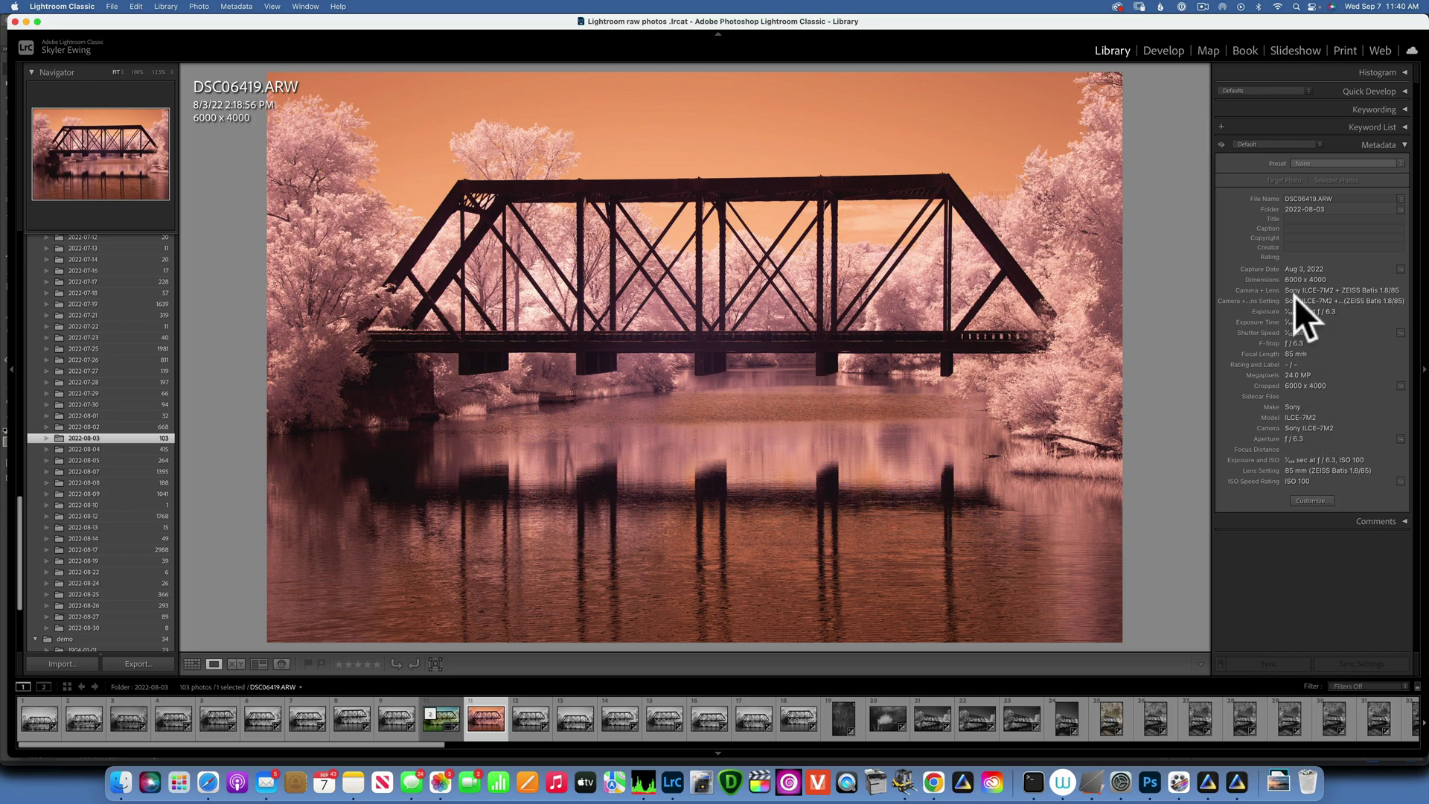
left_click(1160, 51)
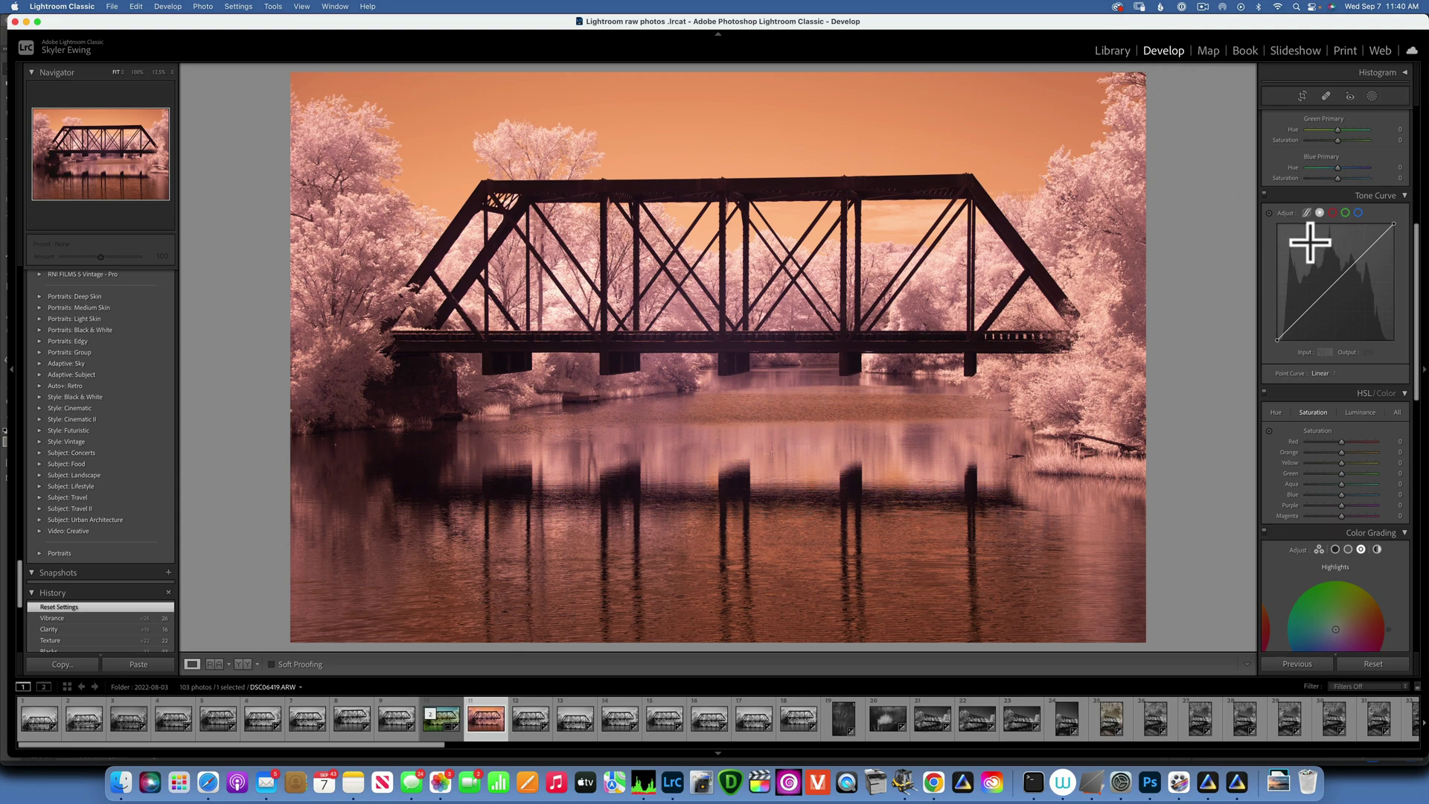
- Apply the Sony ILCE-7M2 Untitled Recipe camera profile from the profile browser
scroll(1312, 240, "up", 2)
scroll(1311, 240, "up", 6)
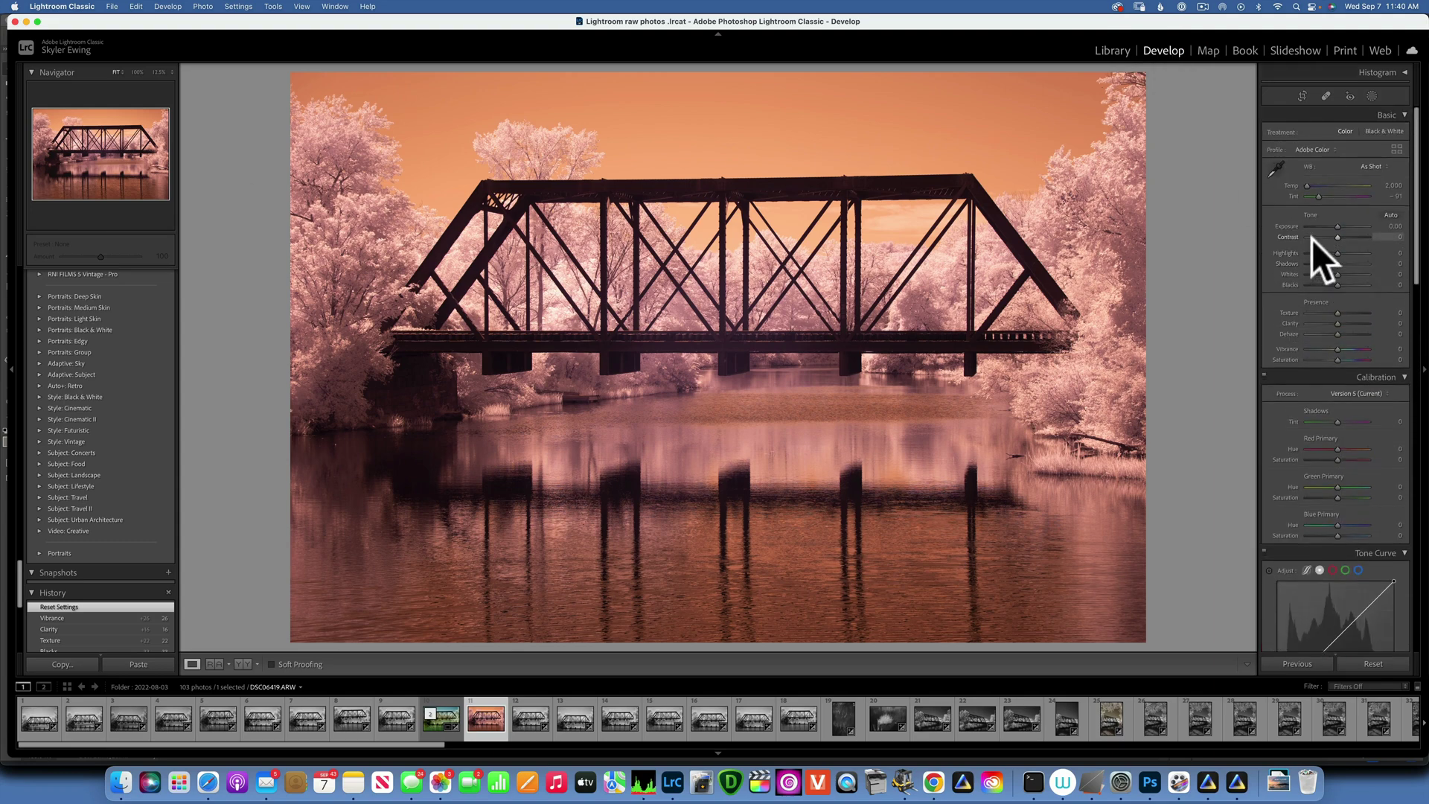
left_click(1397, 149)
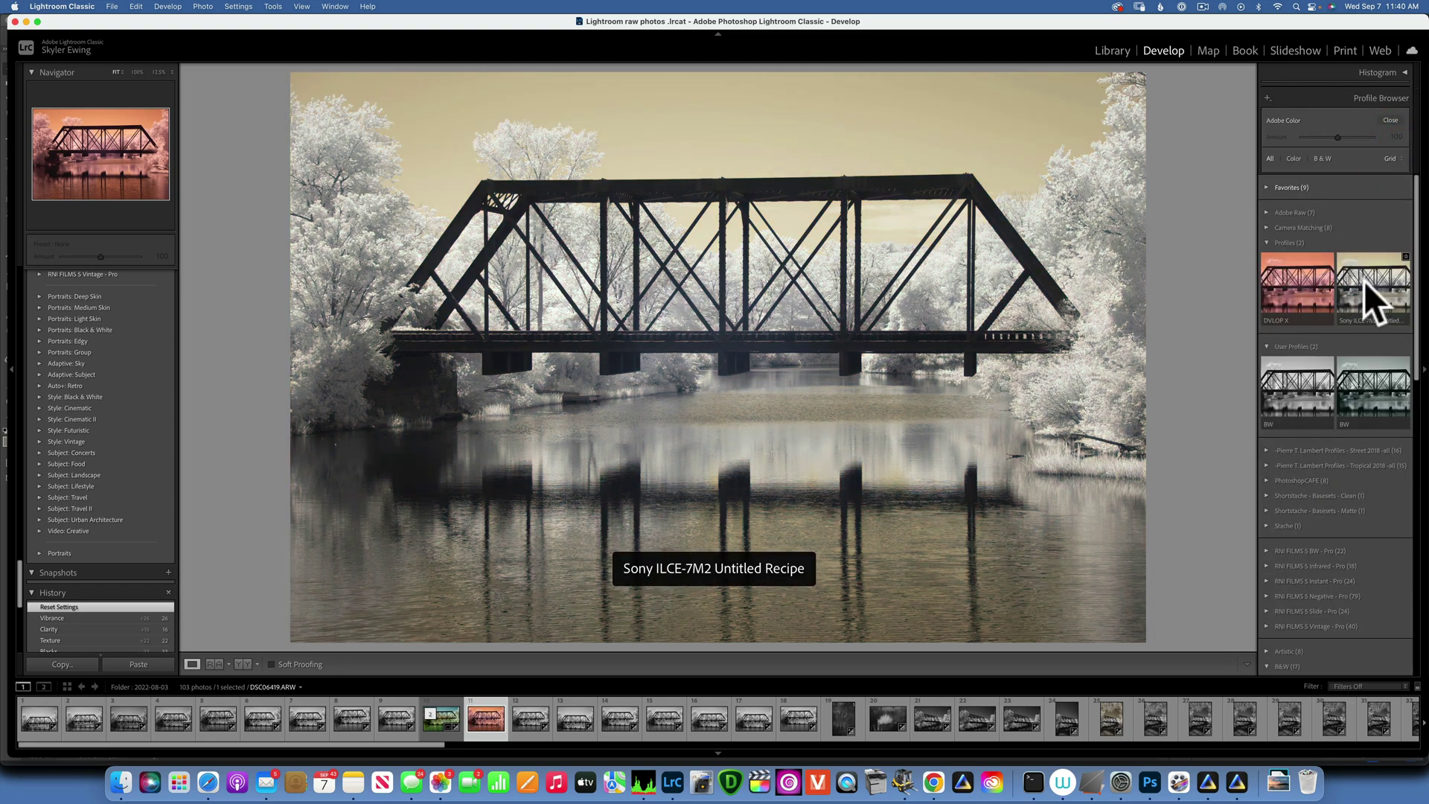
left_click(1365, 278)
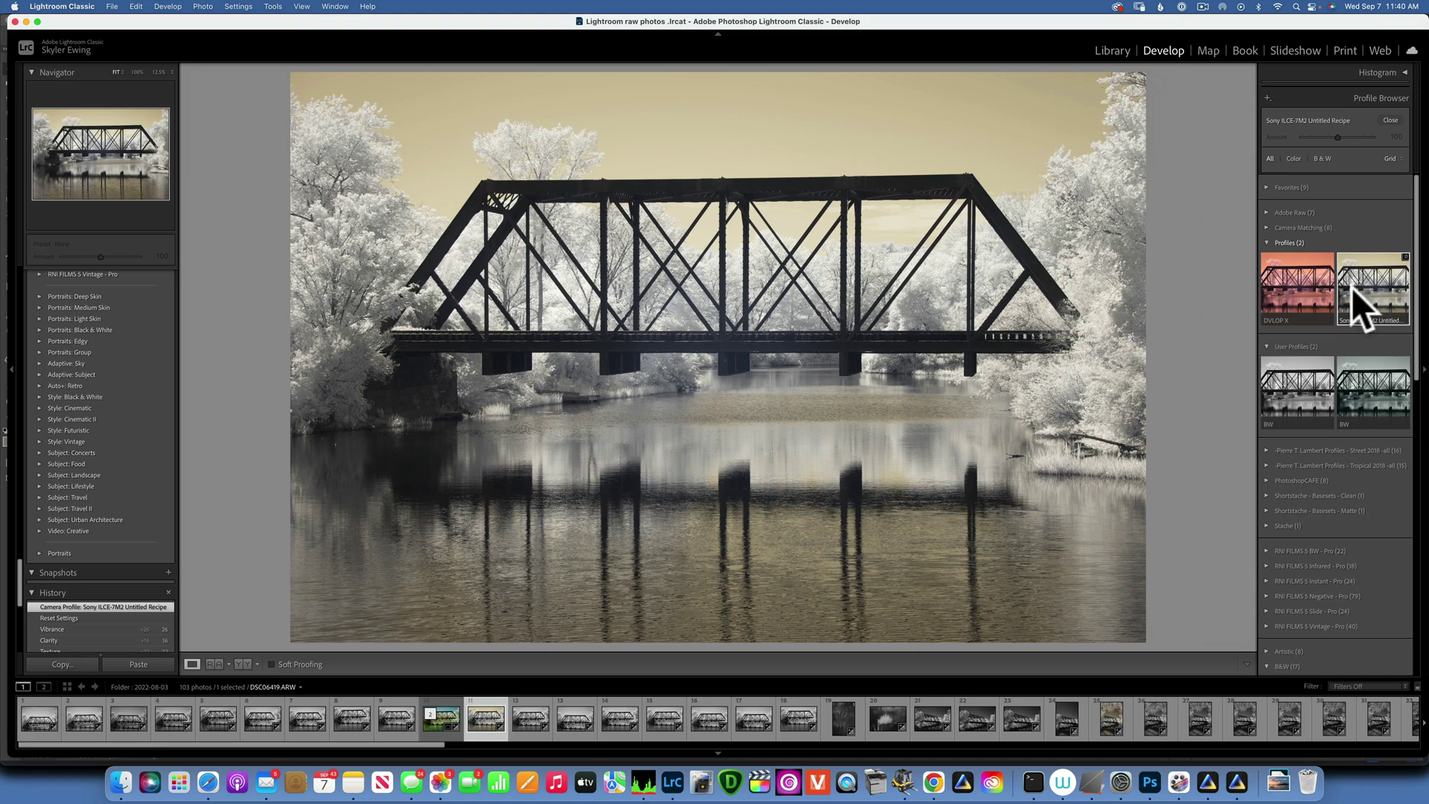
left_click(1391, 120)
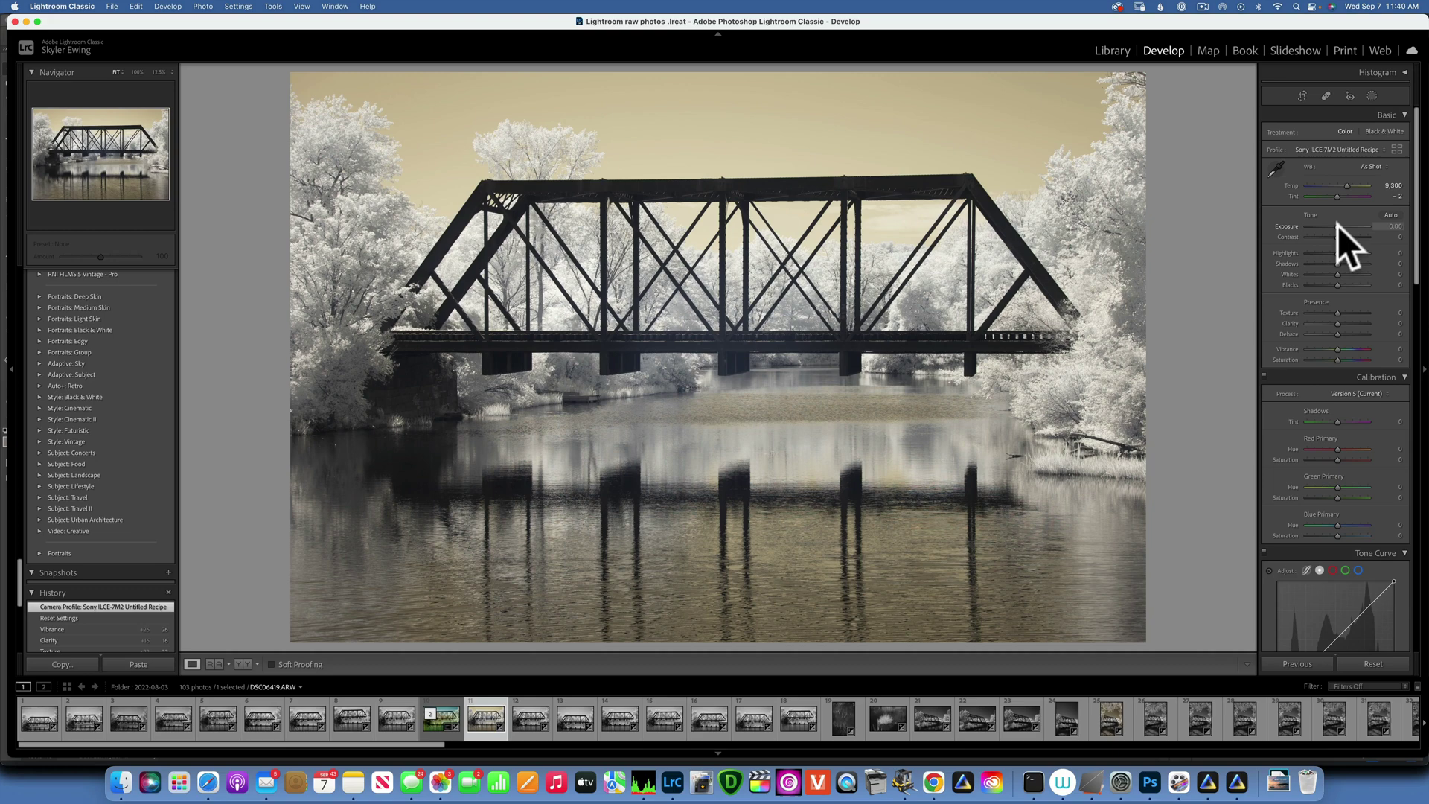
- Set exposure to −0.65, highlights −58, blacks −33, texture +20 and clarity +15
left_click_drag(1338, 224, 1336, 227)
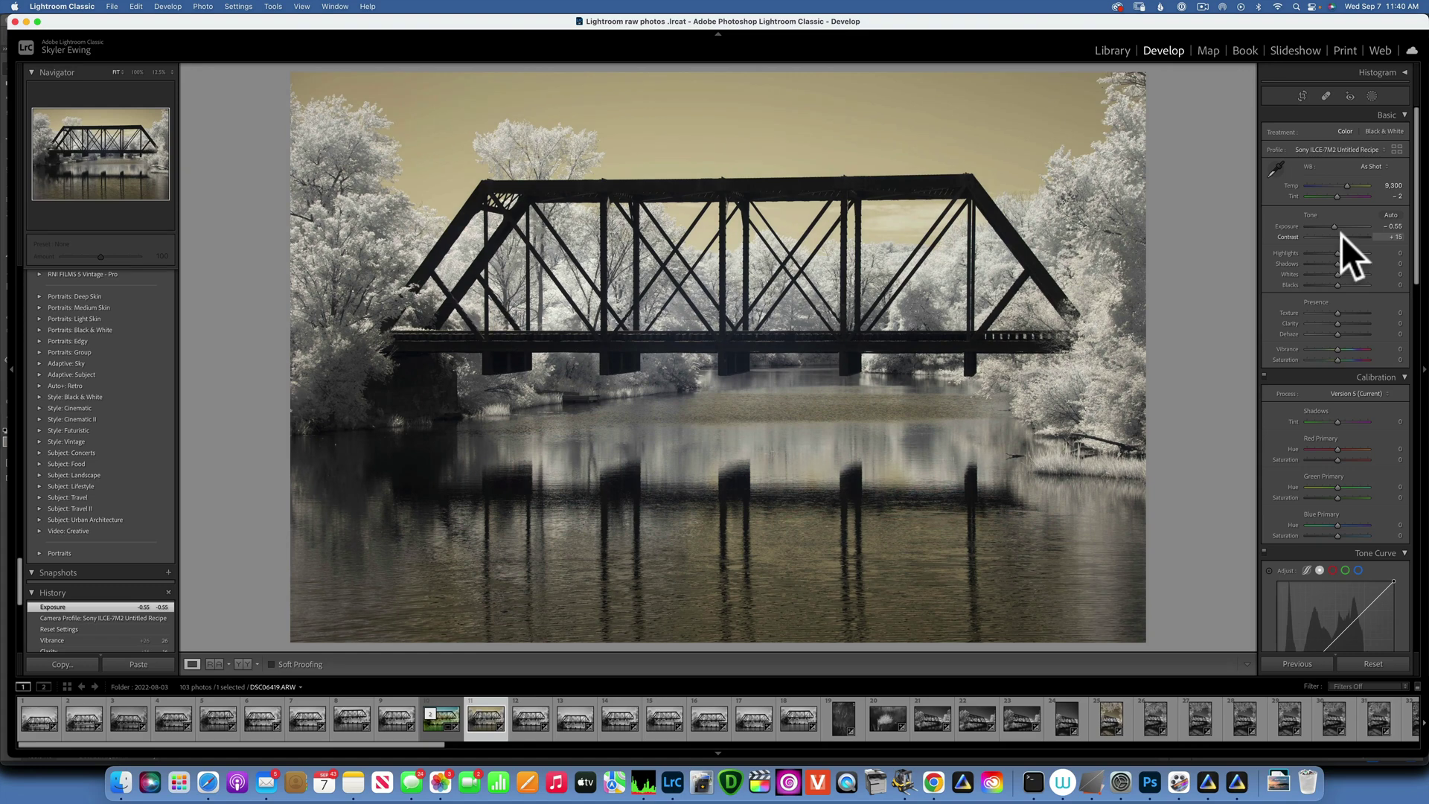
left_click_drag(1343, 235, 1350, 273)
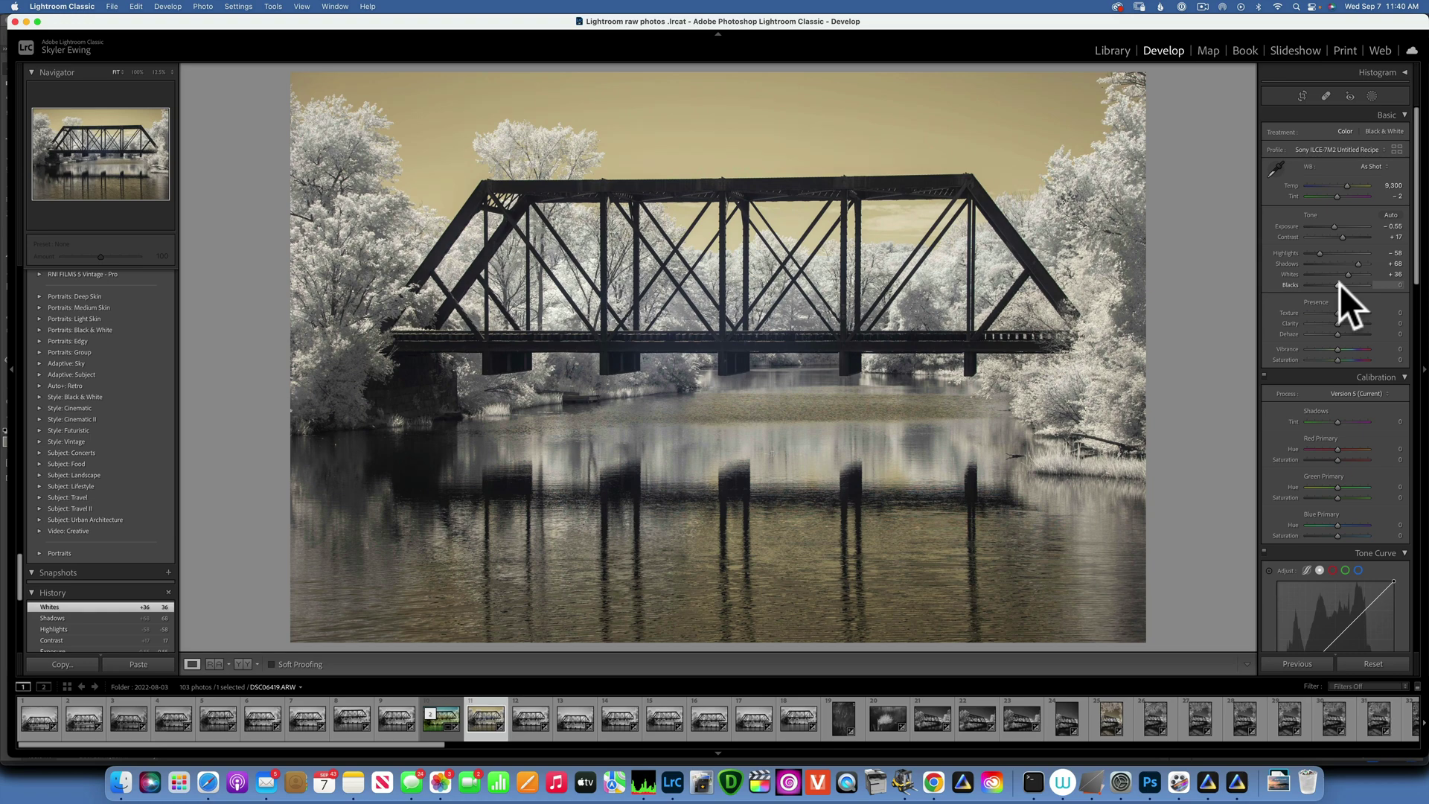
left_click_drag(1340, 285, 1330, 283)
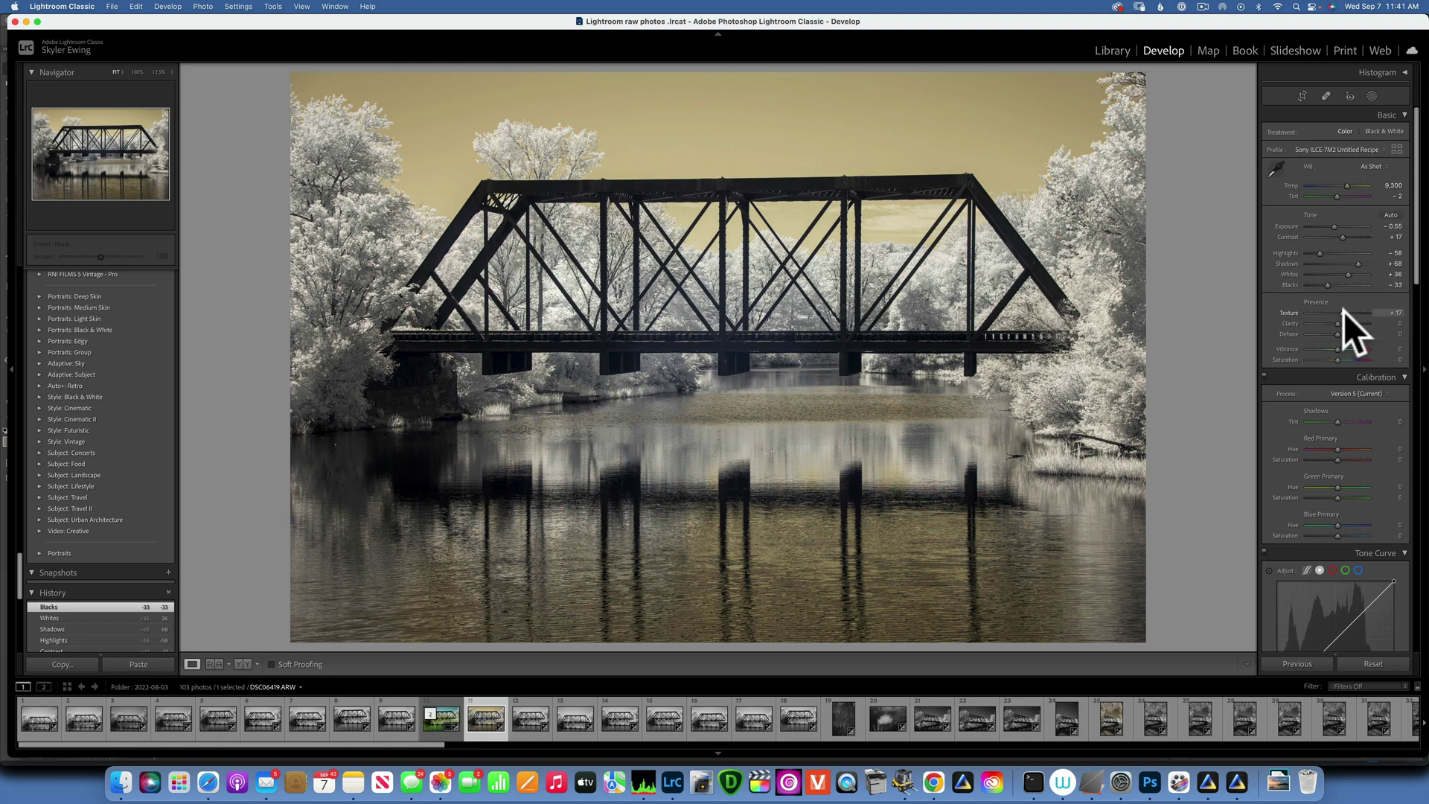
left_click(1346, 311)
left_click(1342, 320)
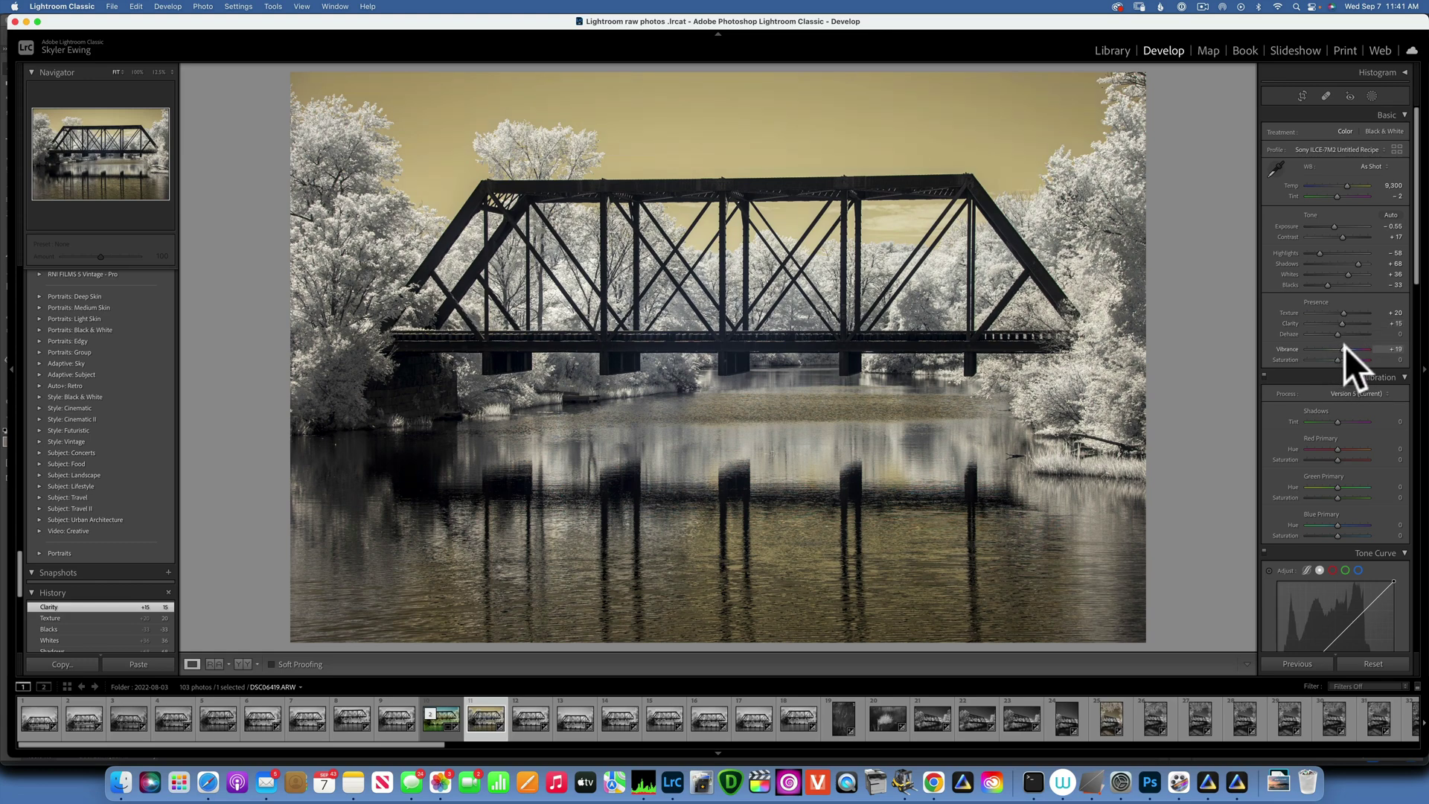
- Raise vibrance to +19 and set the Detail panel's sharpening masking to 95
left_click(1346, 347)
scroll(1347, 347, "down", 5)
scroll(1343, 349, "down", 10)
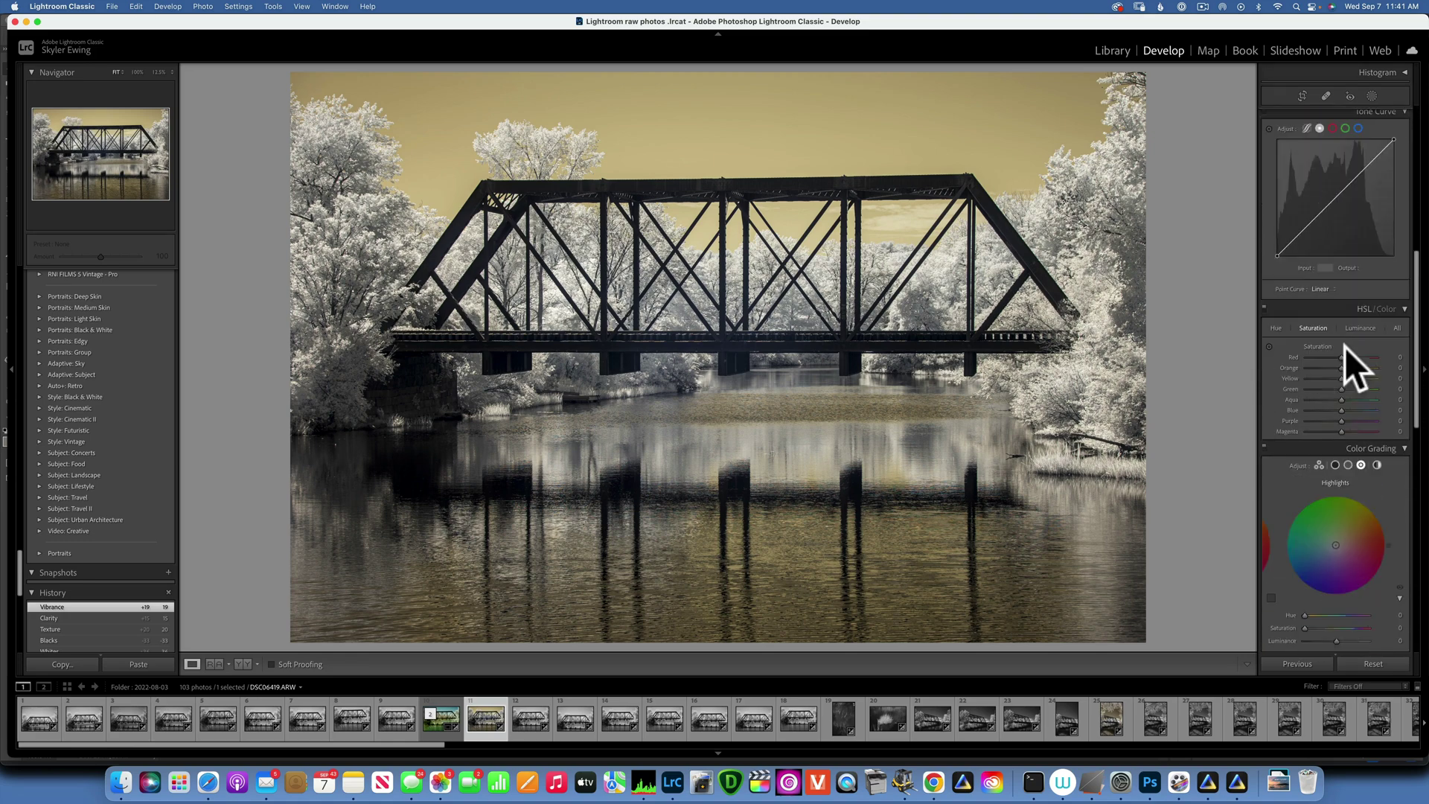
scroll(1346, 347, "down", 1)
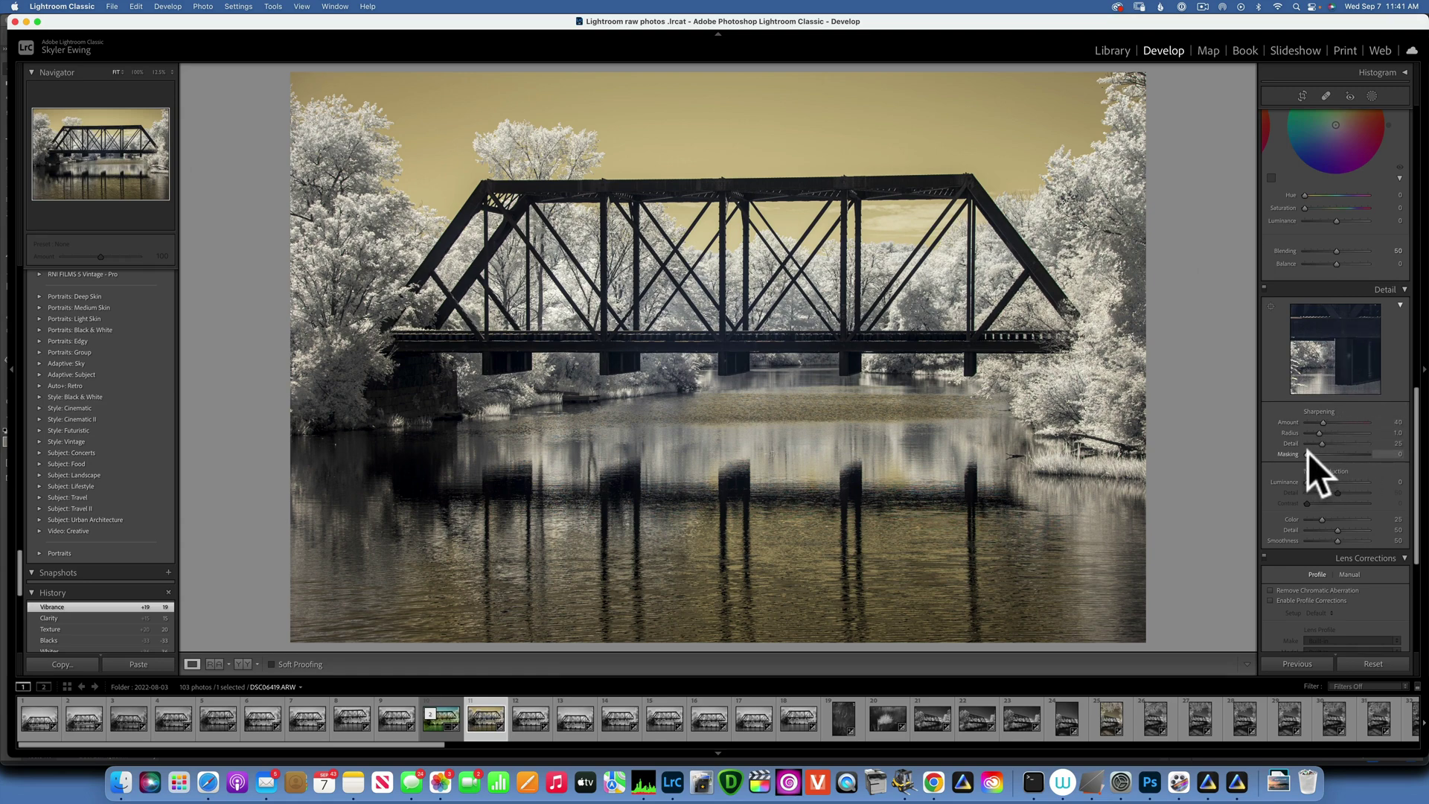
left_click_drag(1308, 455, 1366, 454)
- Straighten the photo by −0.39° by levelling along the bridge's top truss
left_click(1304, 94)
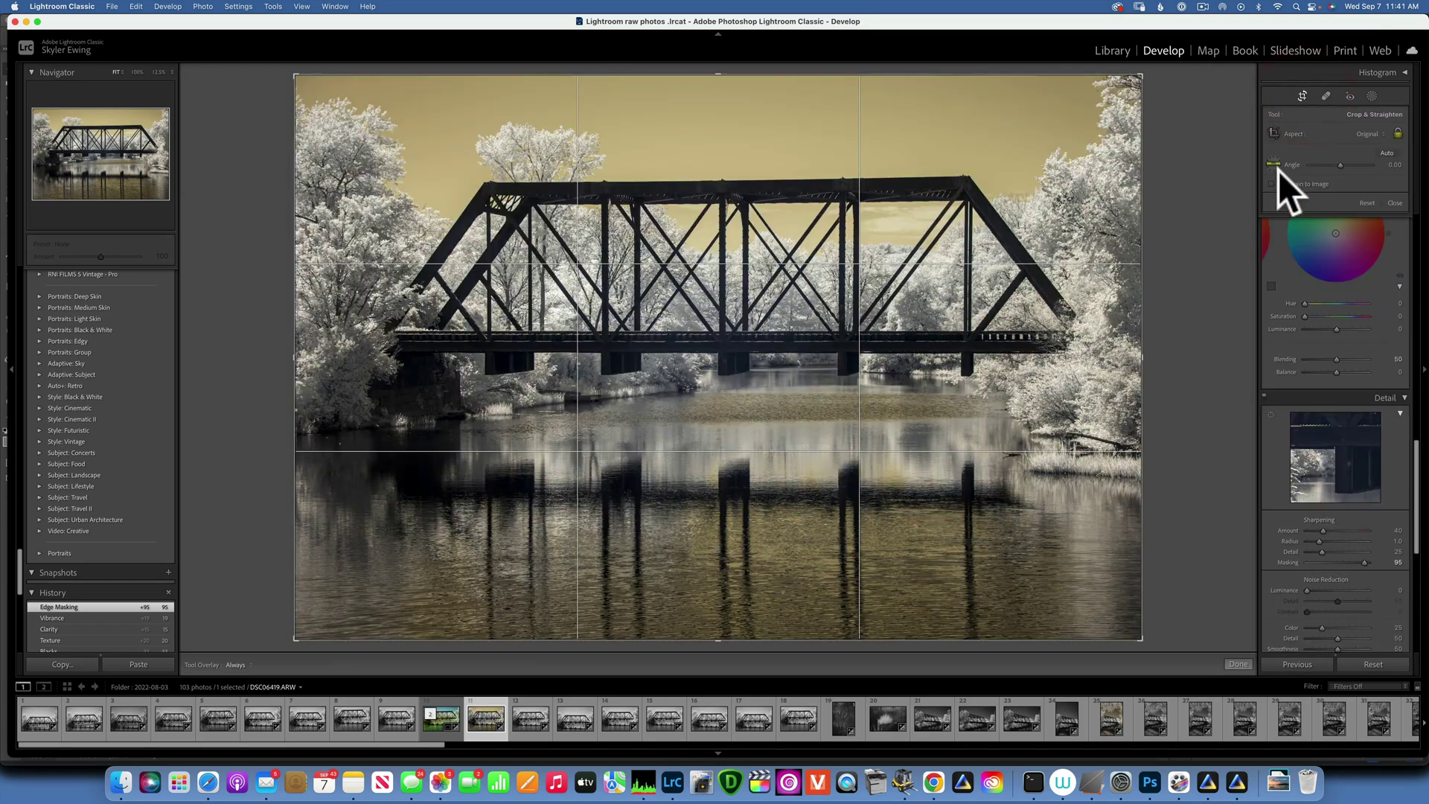
left_click(1273, 163)
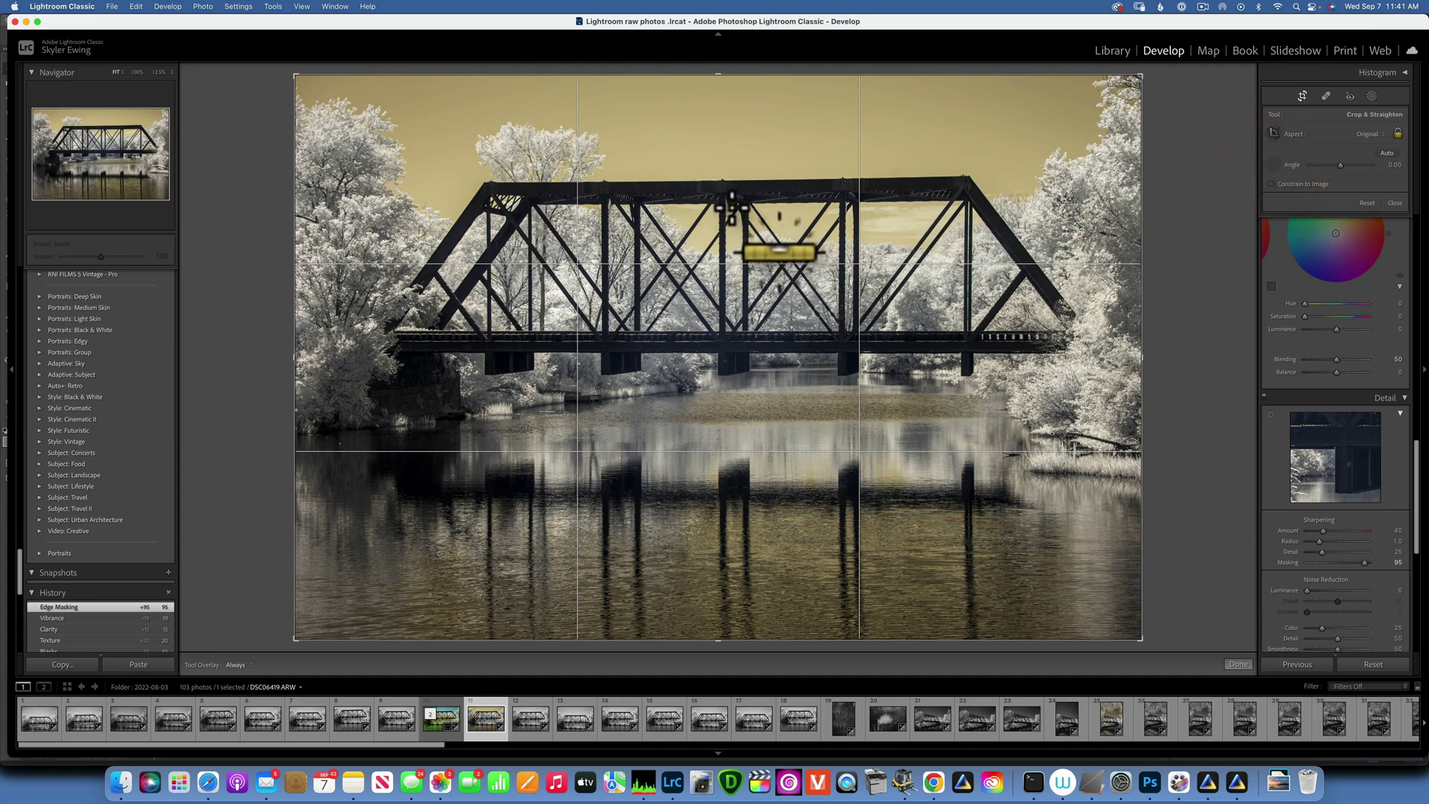
left_click_drag(749, 203, 749, 333)
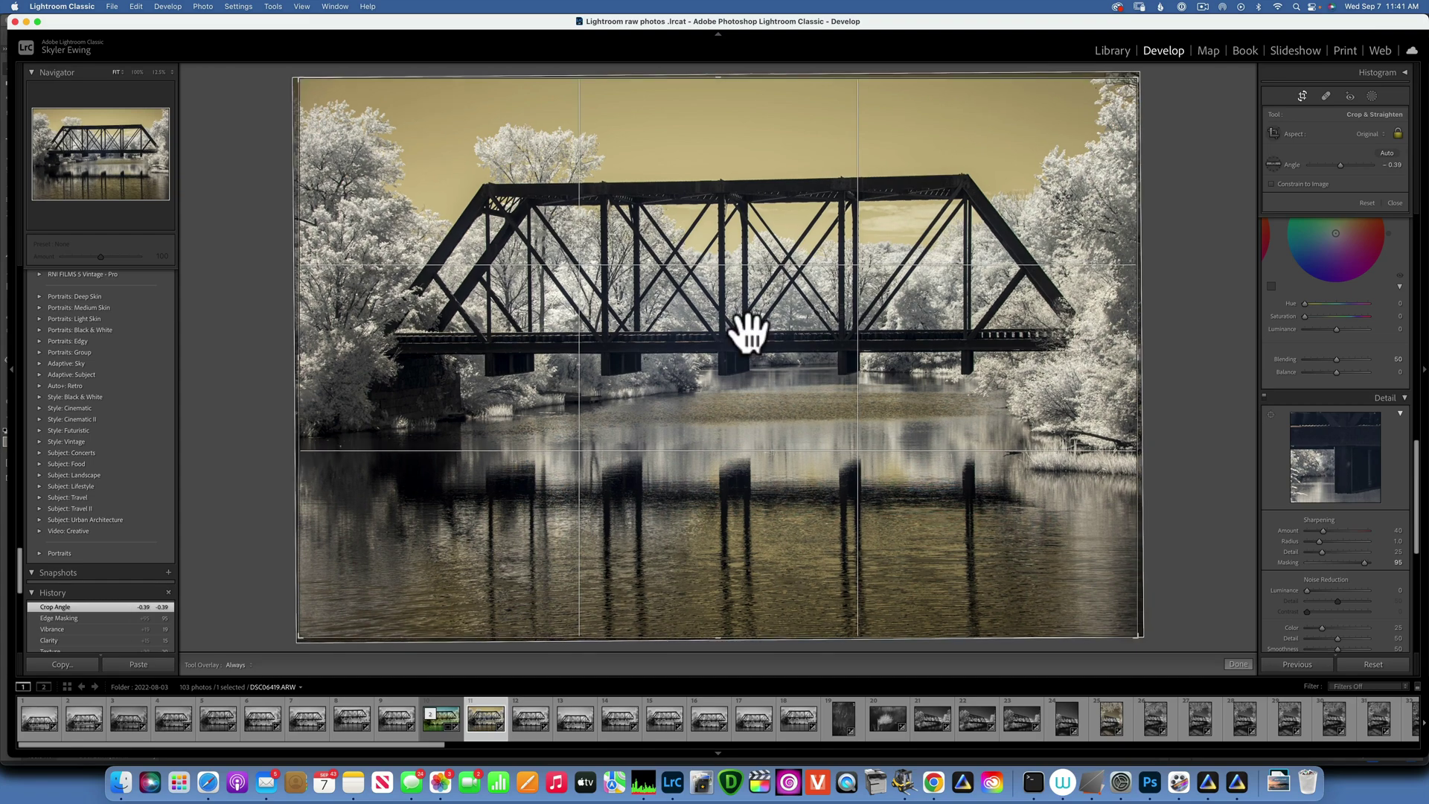
key("Return")
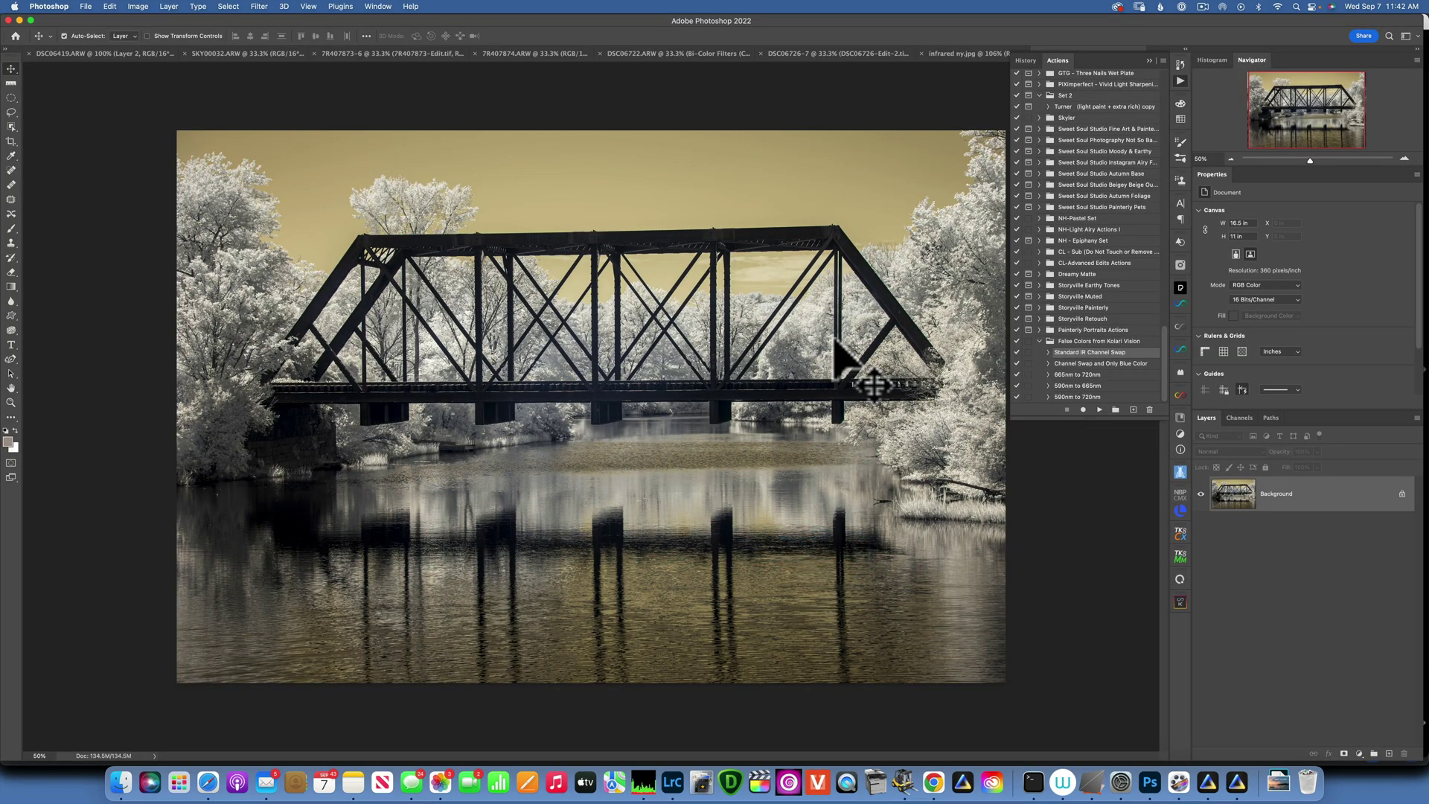
- Add a Channel Mixer layer and set the Red output to Red 0, Blue +100
left_click(1149, 59)
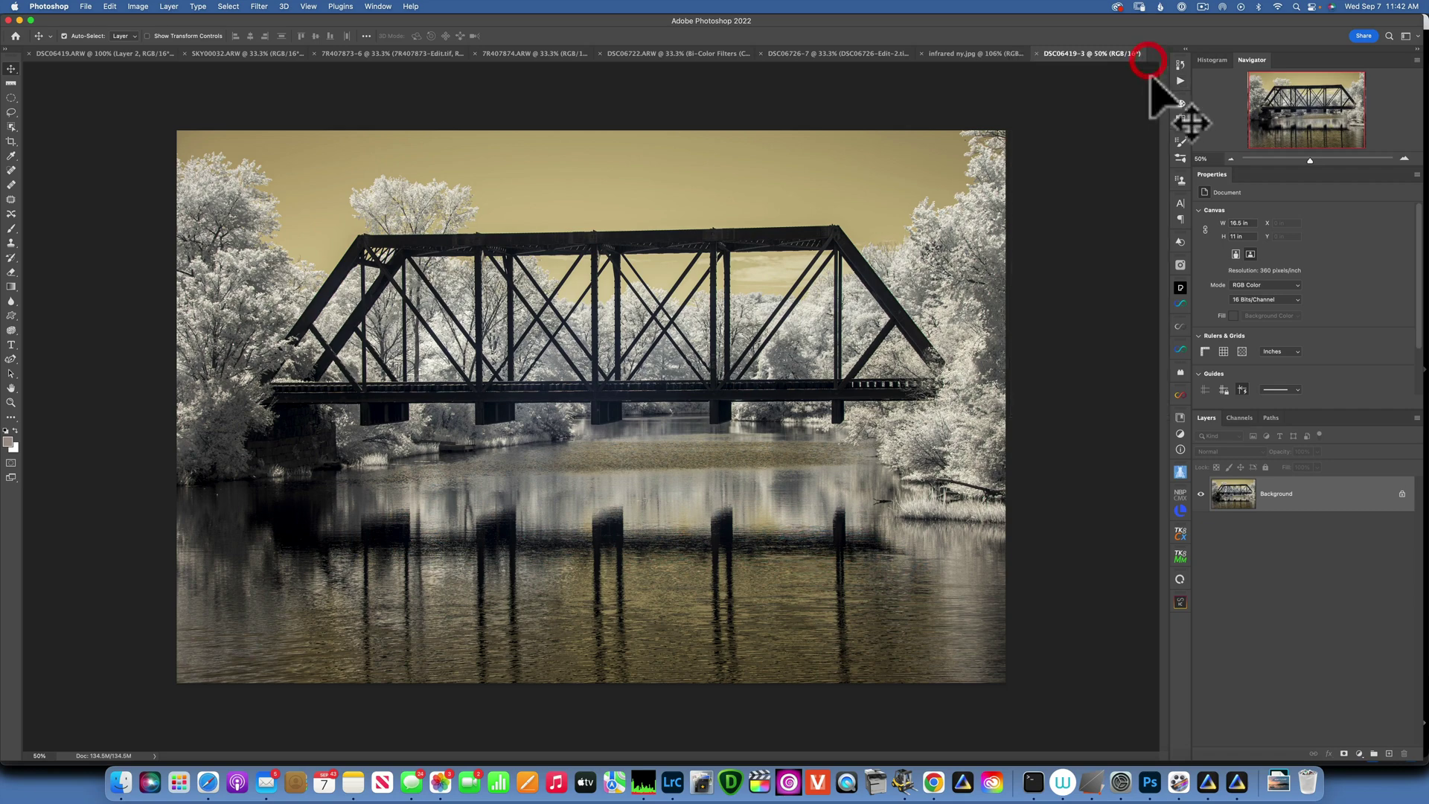
left_click(1360, 753)
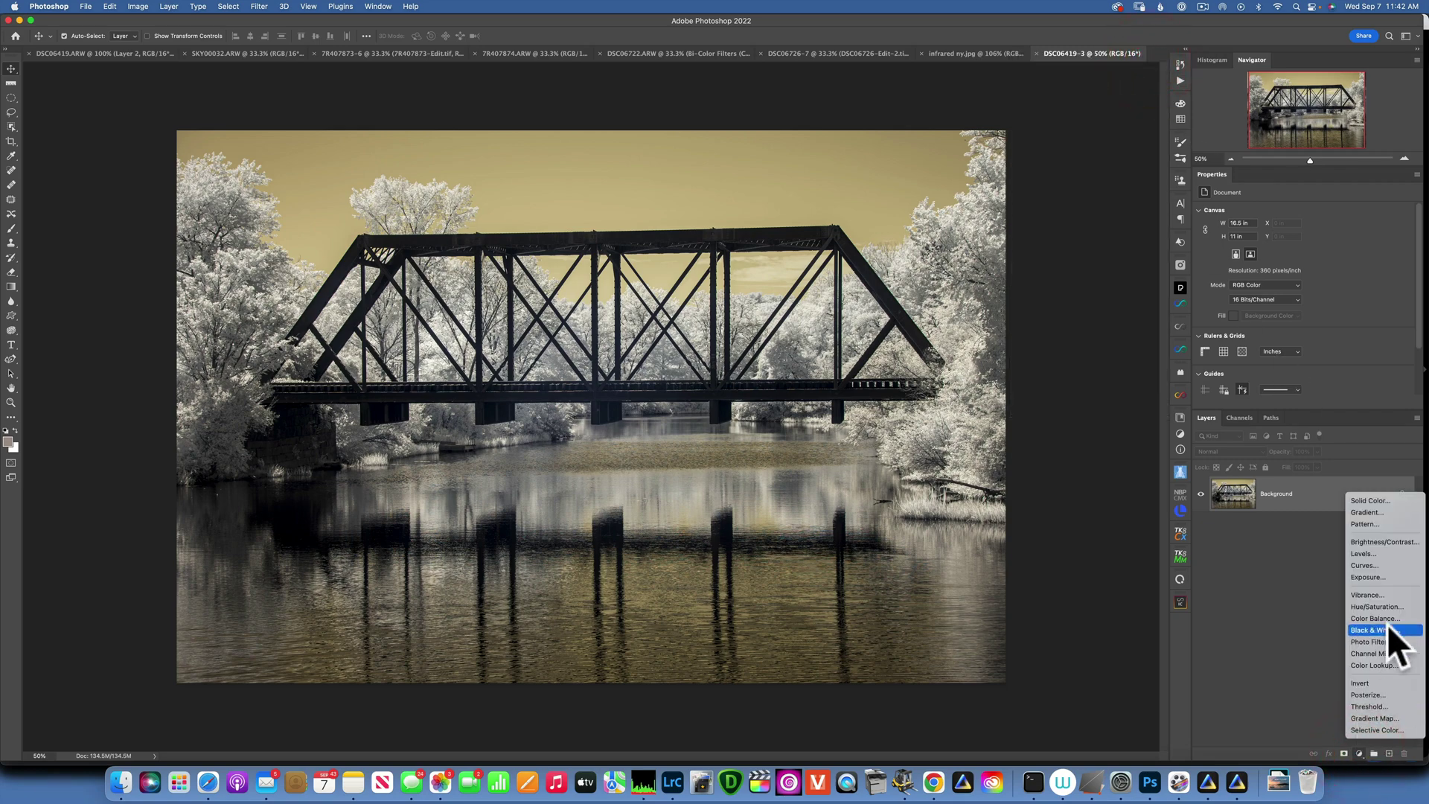
left_click(1388, 652)
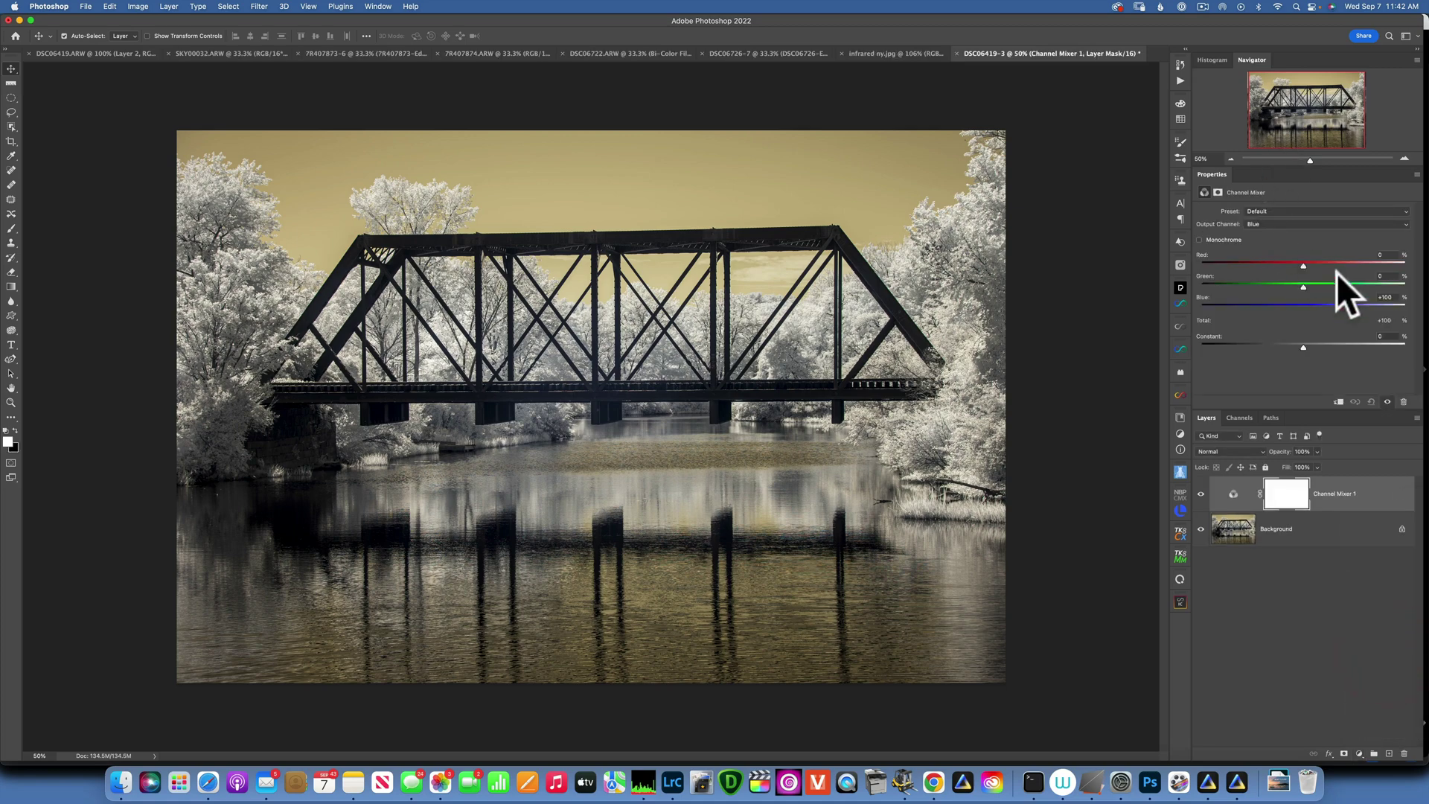
left_click(1277, 222)
left_click(1266, 200)
left_click_drag(1395, 255, 1353, 255)
type("0")
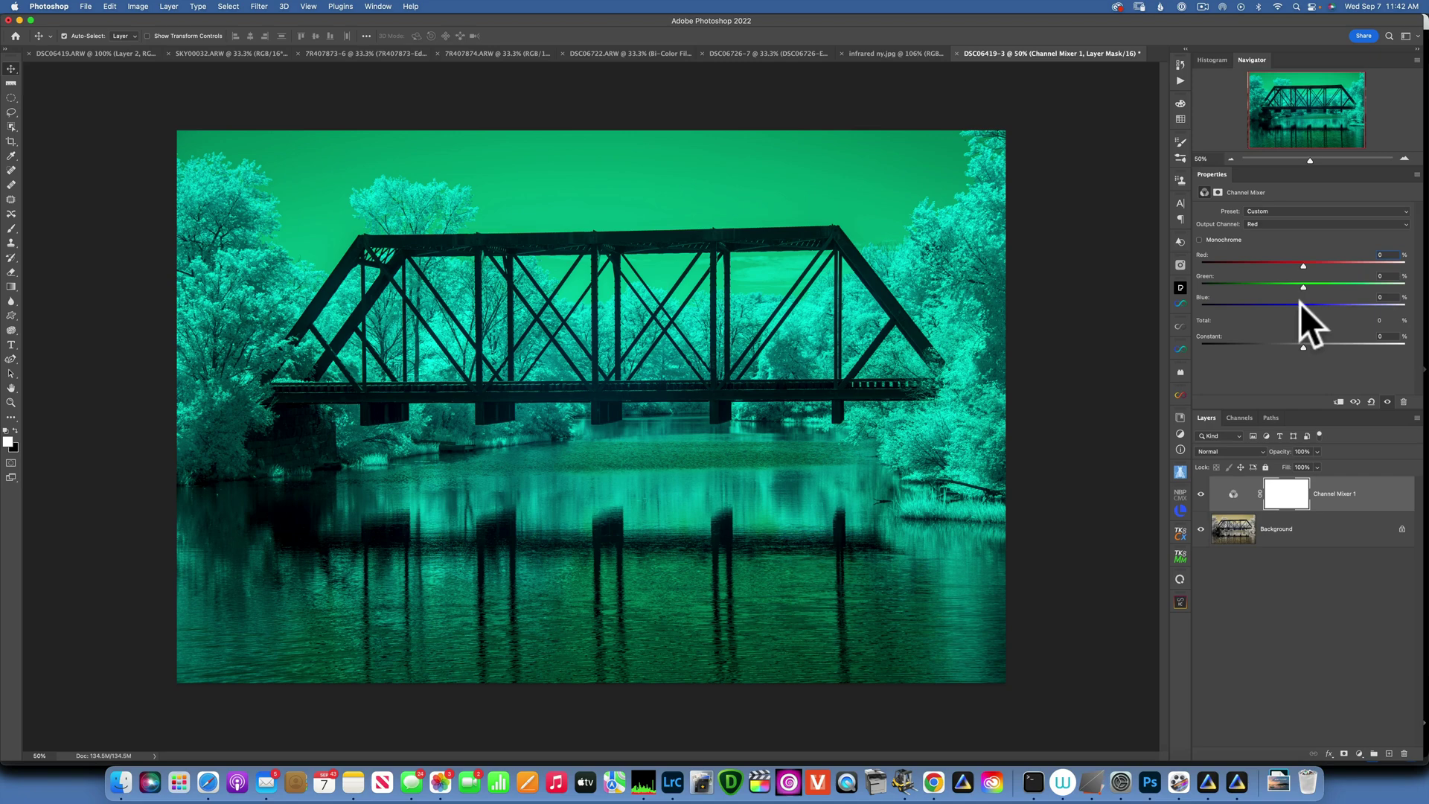
left_click_drag(1389, 297, 1355, 299)
type("100")
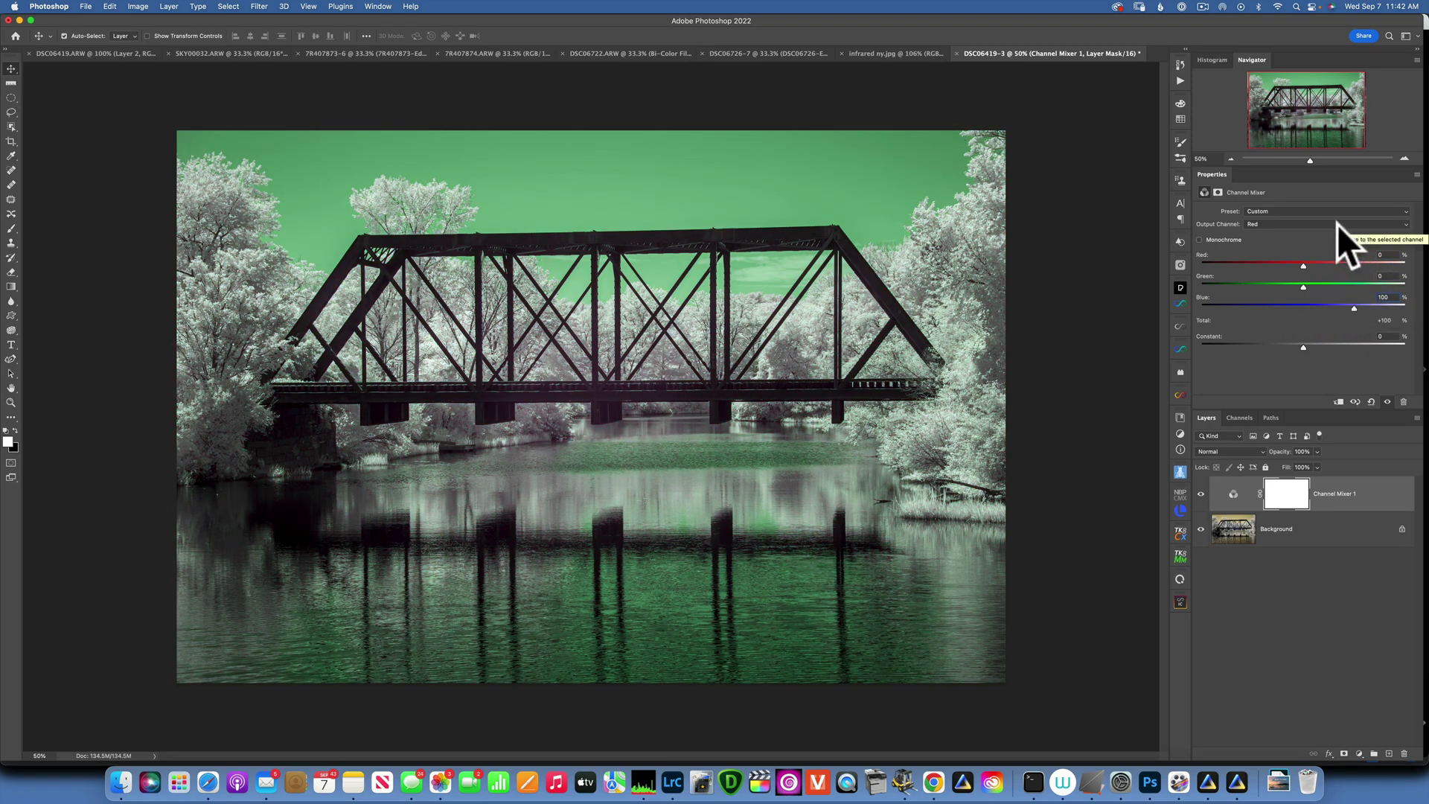
- Set the Blue output channel to Red +100 and Blue 0
left_click(1269, 223)
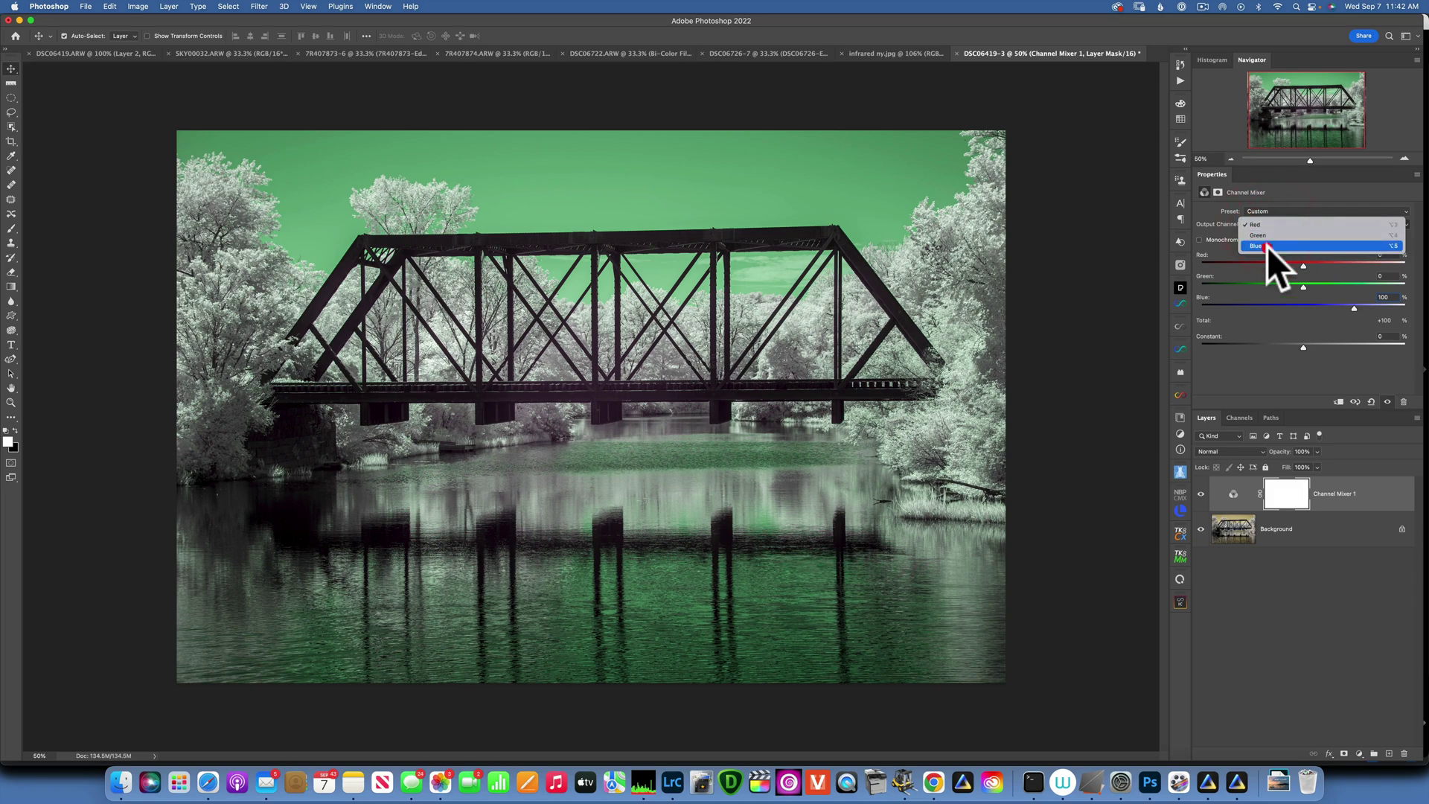
left_click(1267, 247)
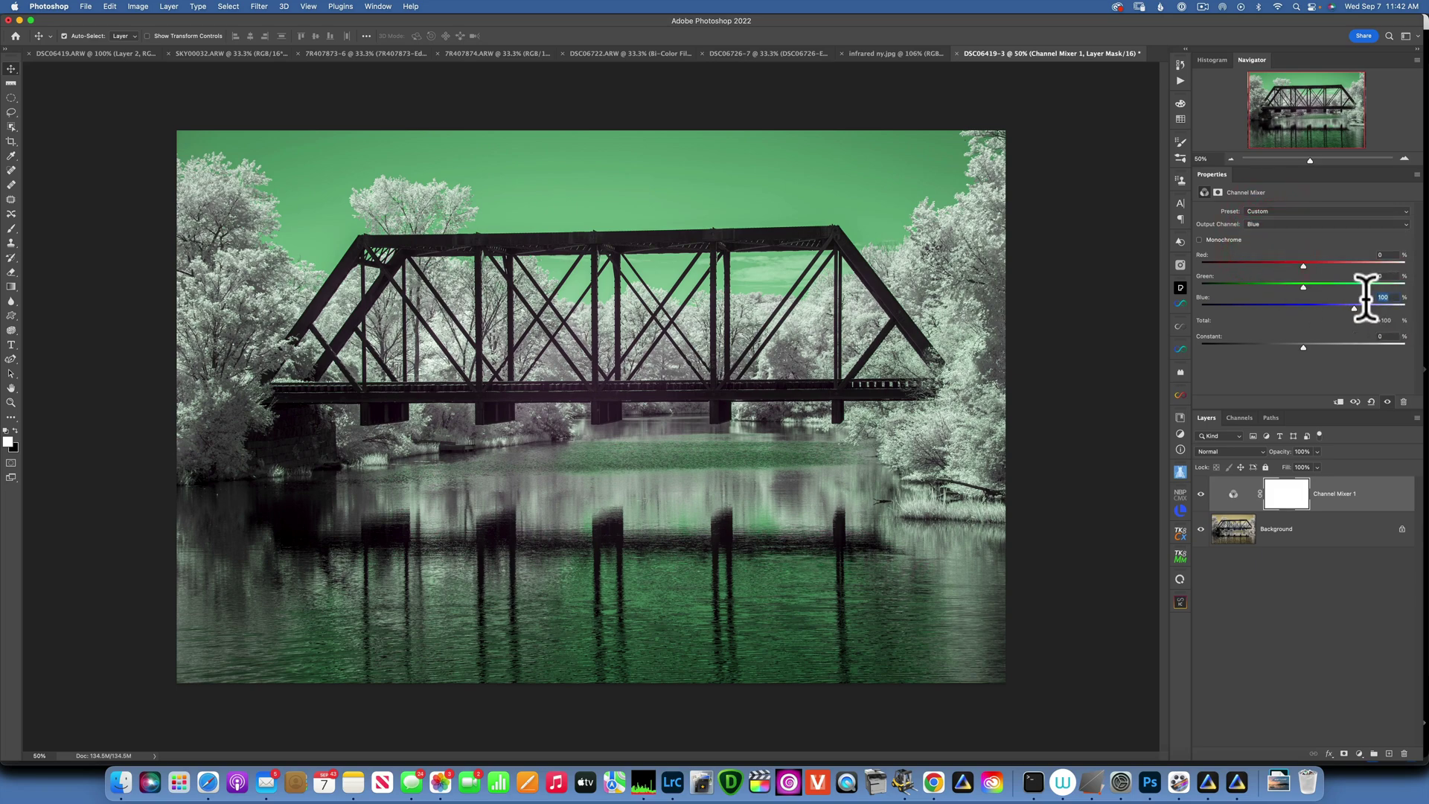
type("0")
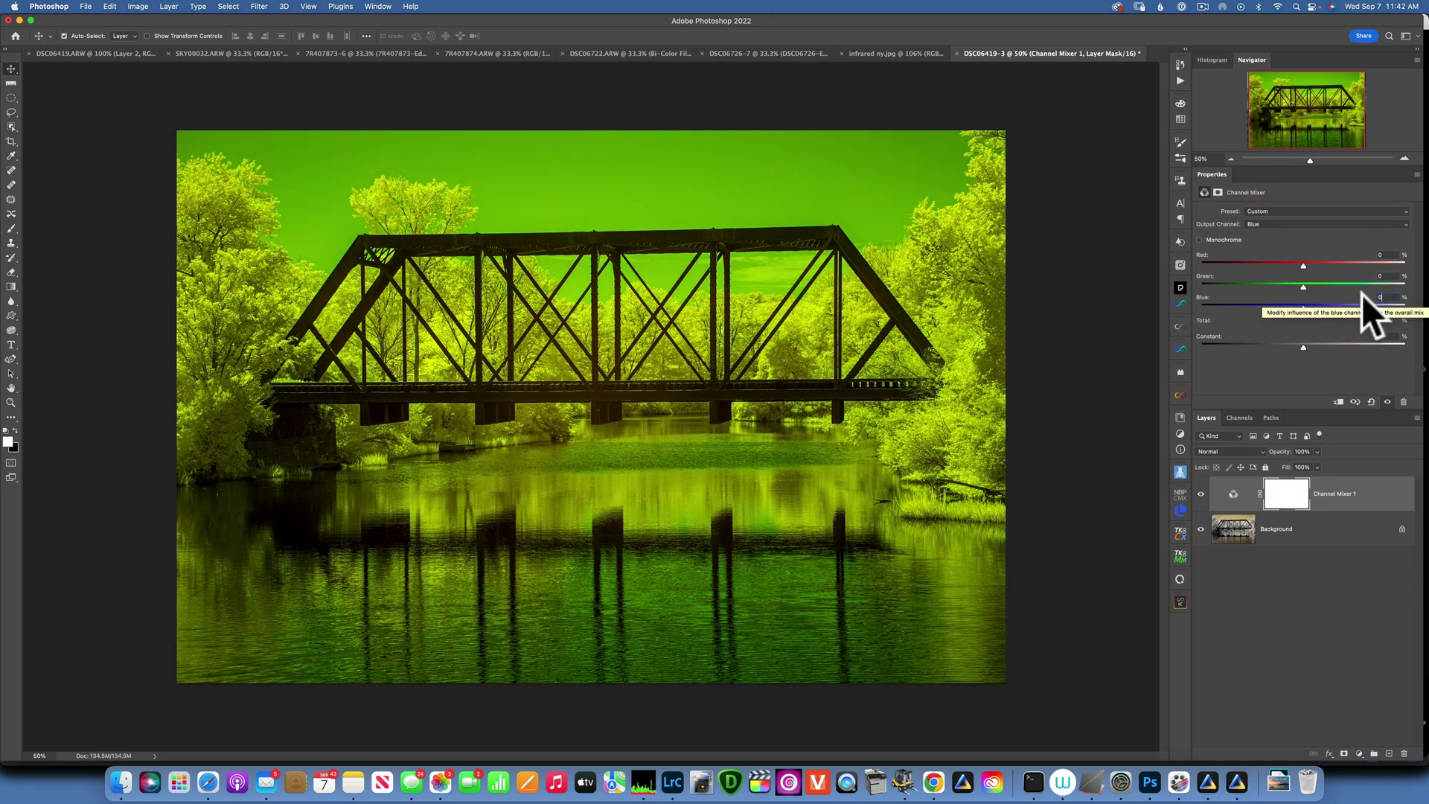
left_click(1355, 253)
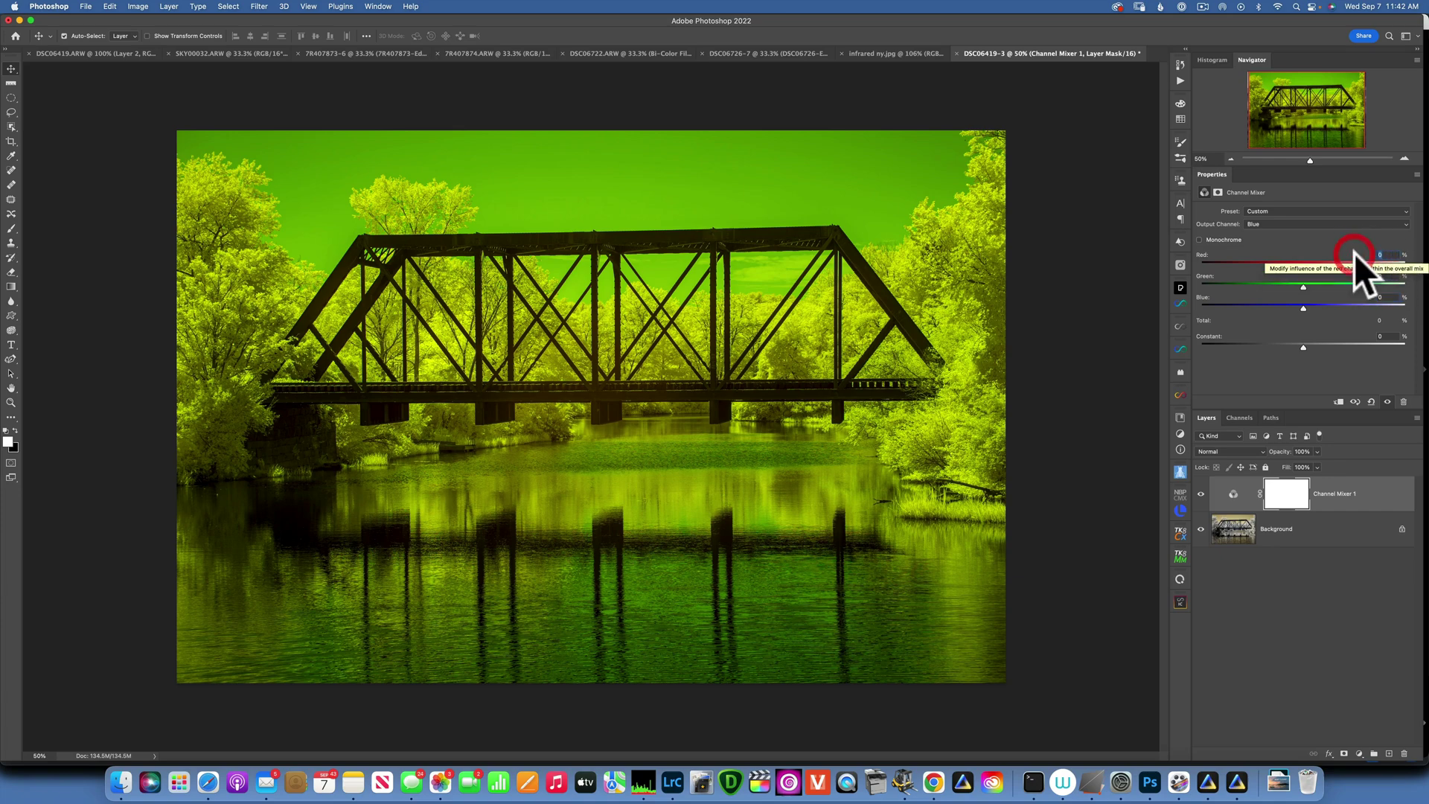
type("100")
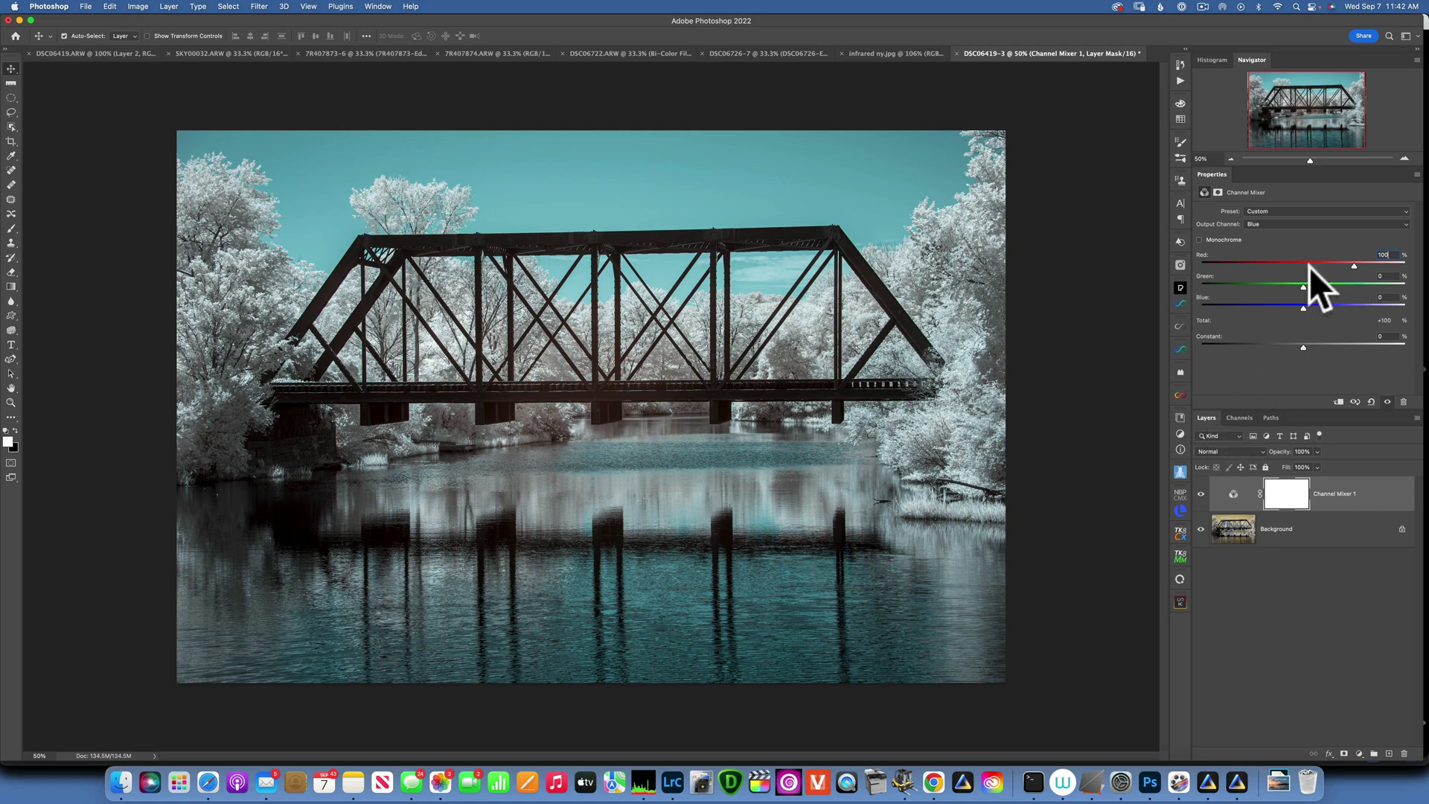
- Add a Hue/Saturation layer shifting the Cyans hue about +19 toward blue
left_click(1360, 752)
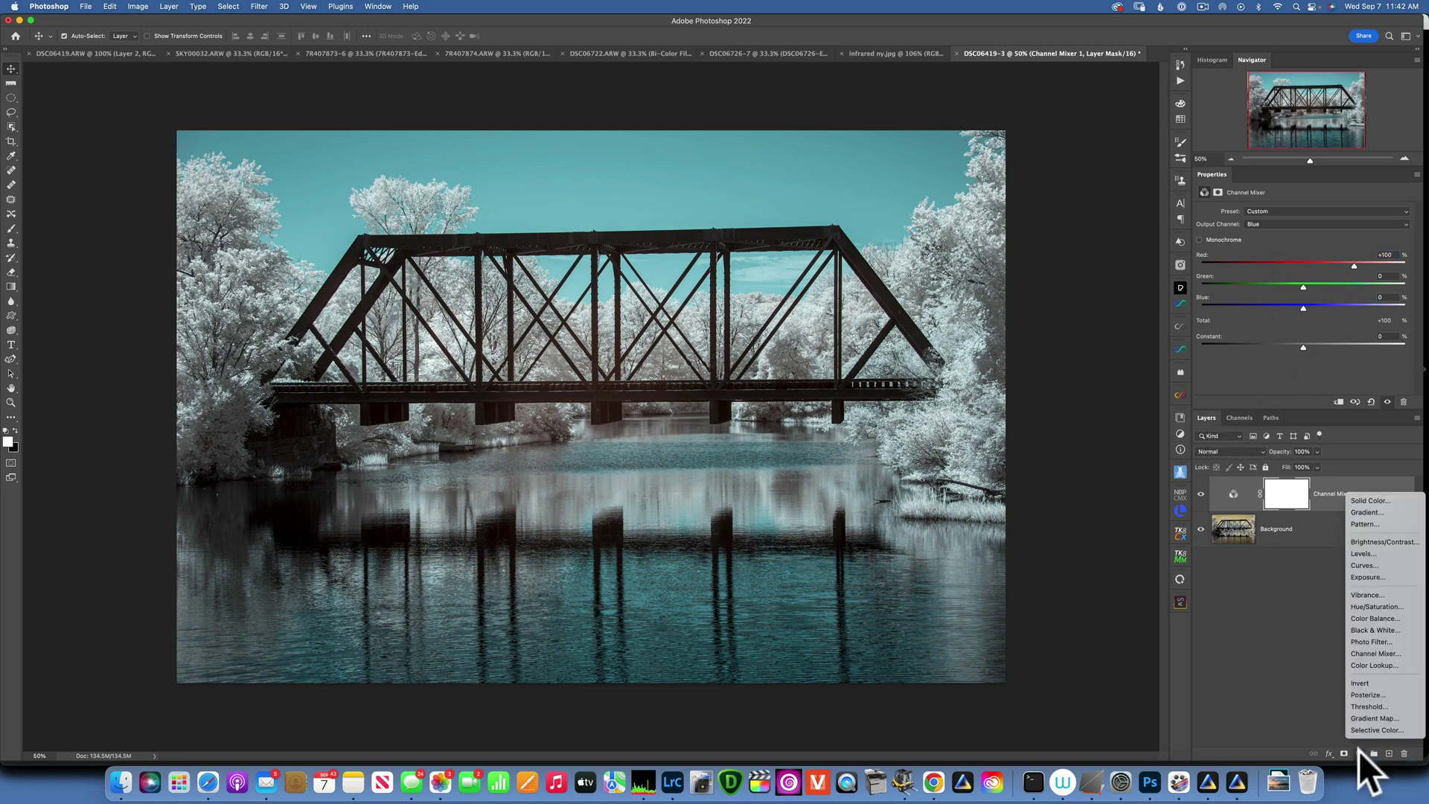
left_click(1383, 606)
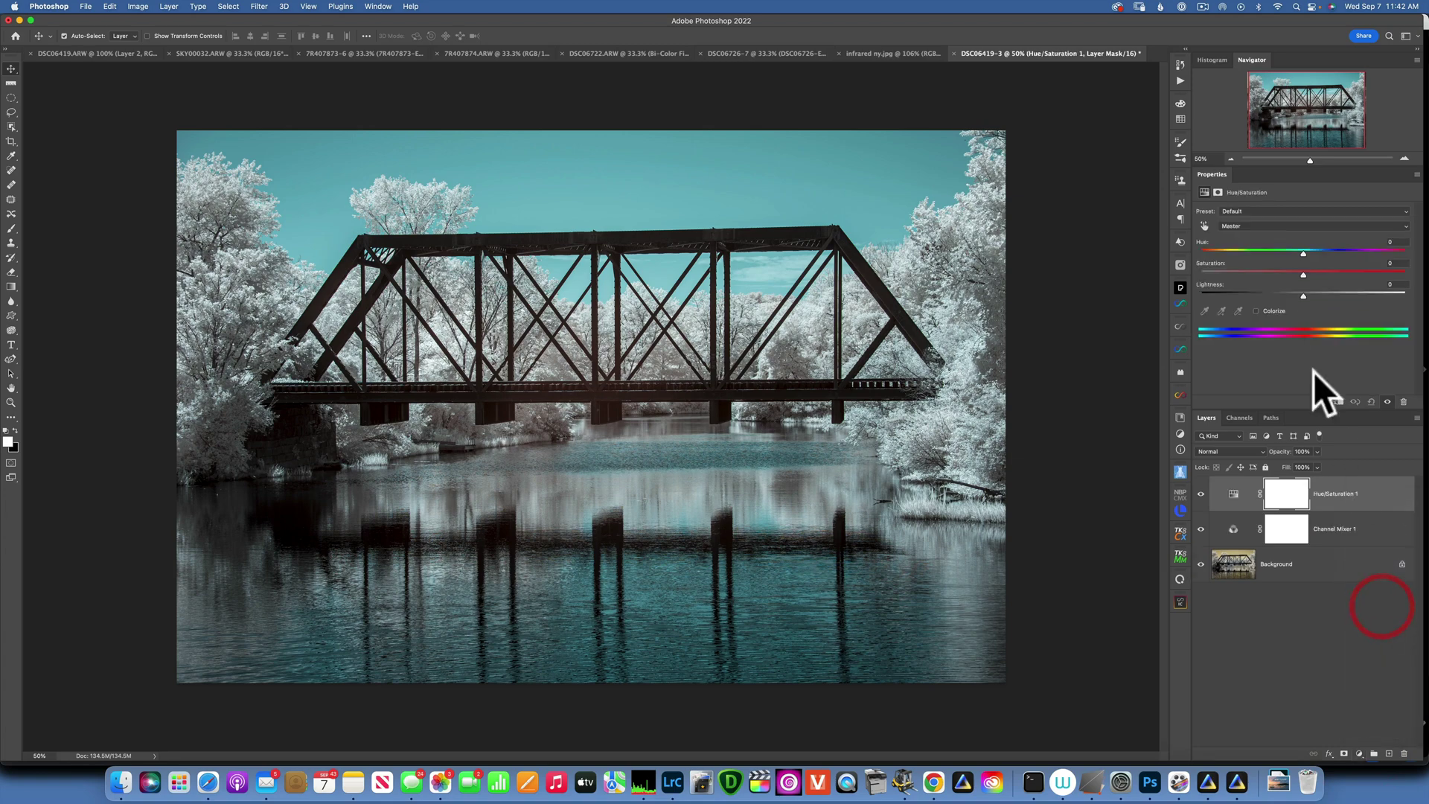
left_click(1251, 227)
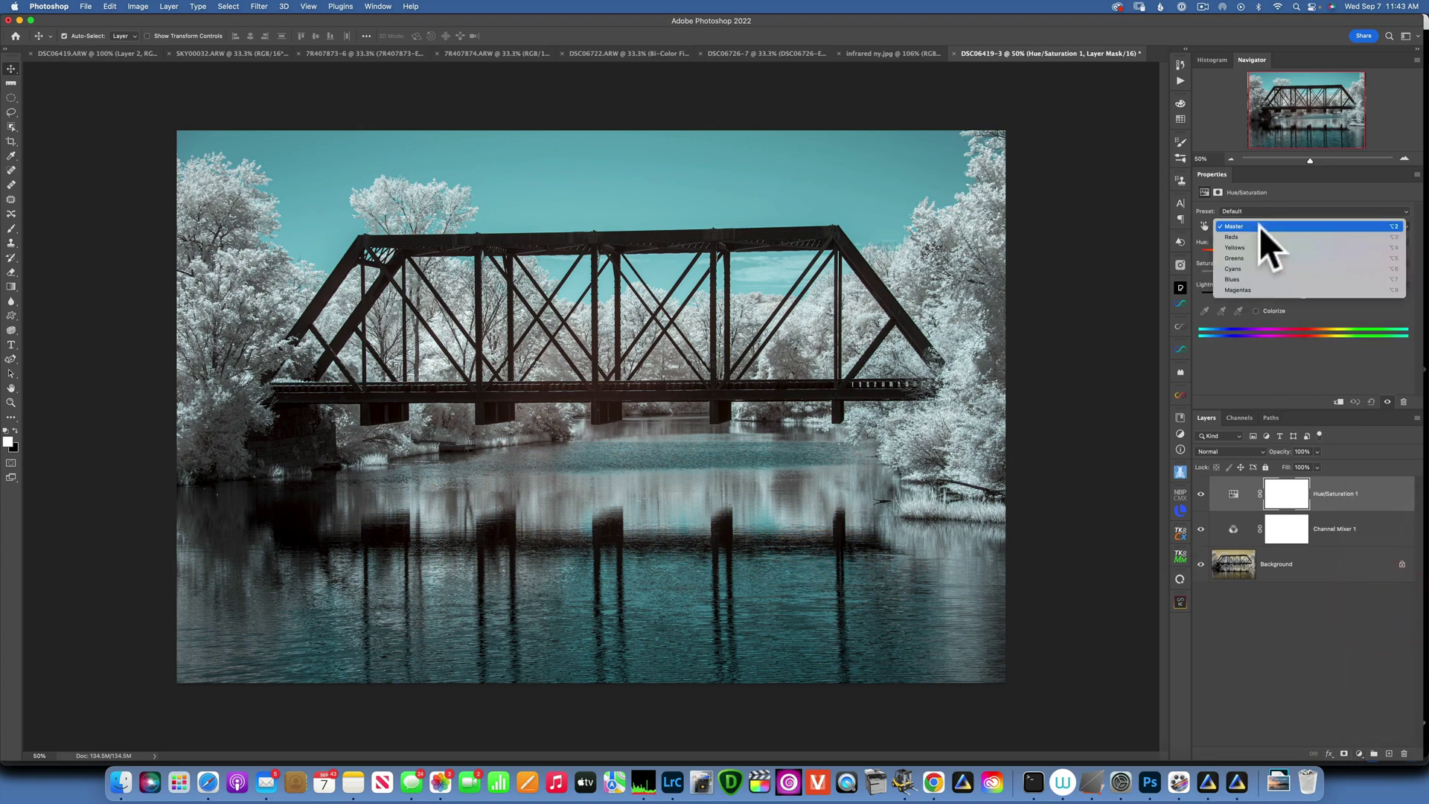
left_click(1245, 270)
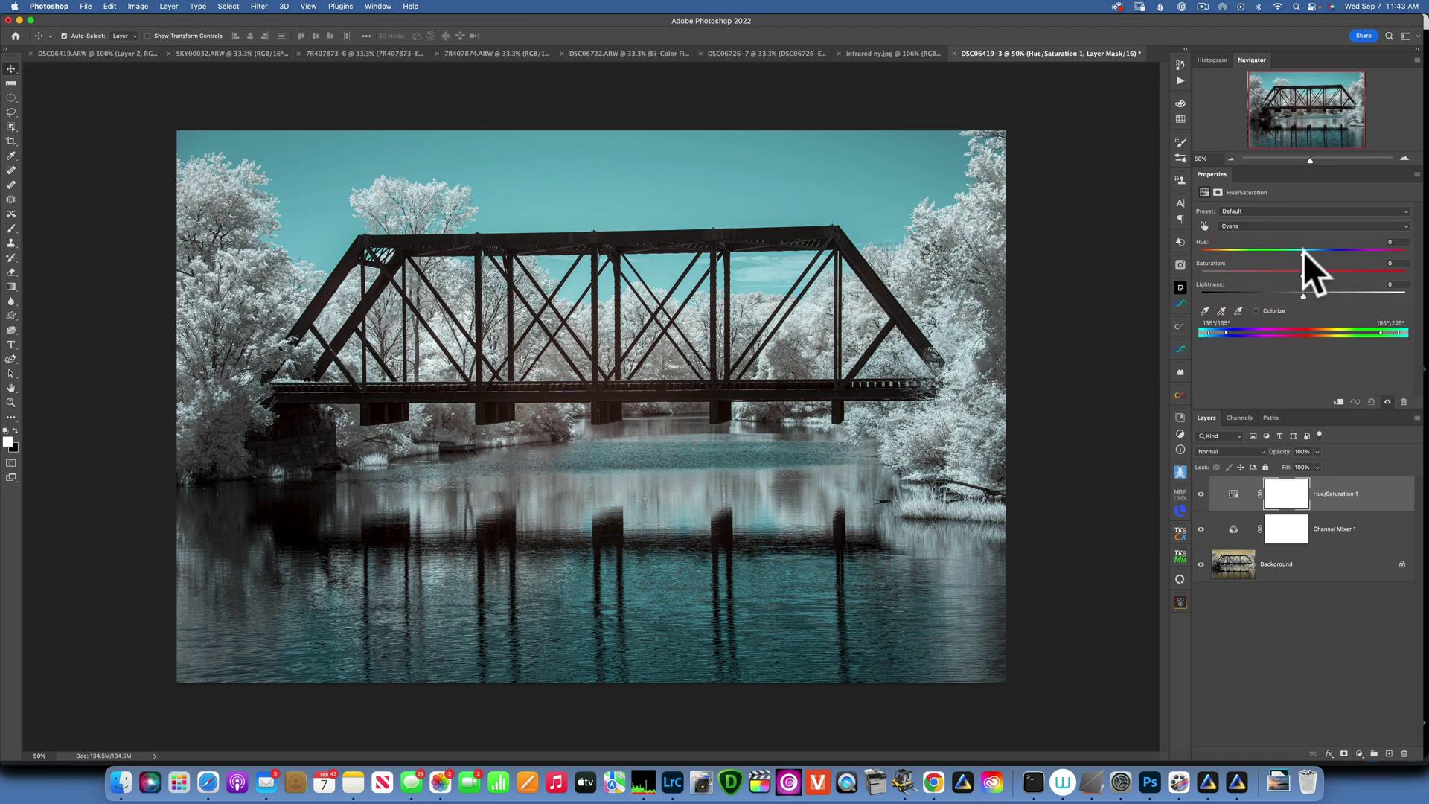
left_click_drag(1303, 252, 1307, 251)
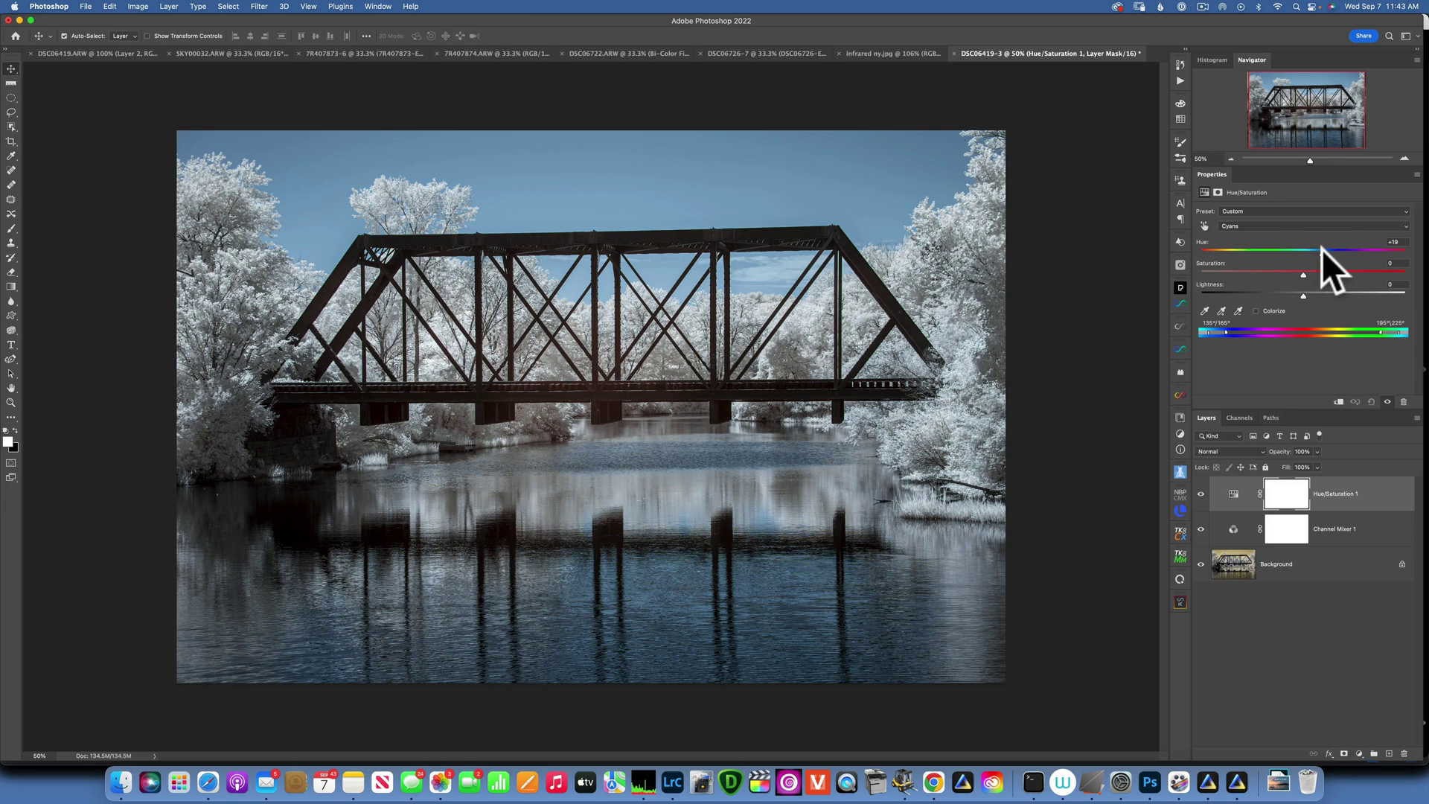
left_click(1255, 488)
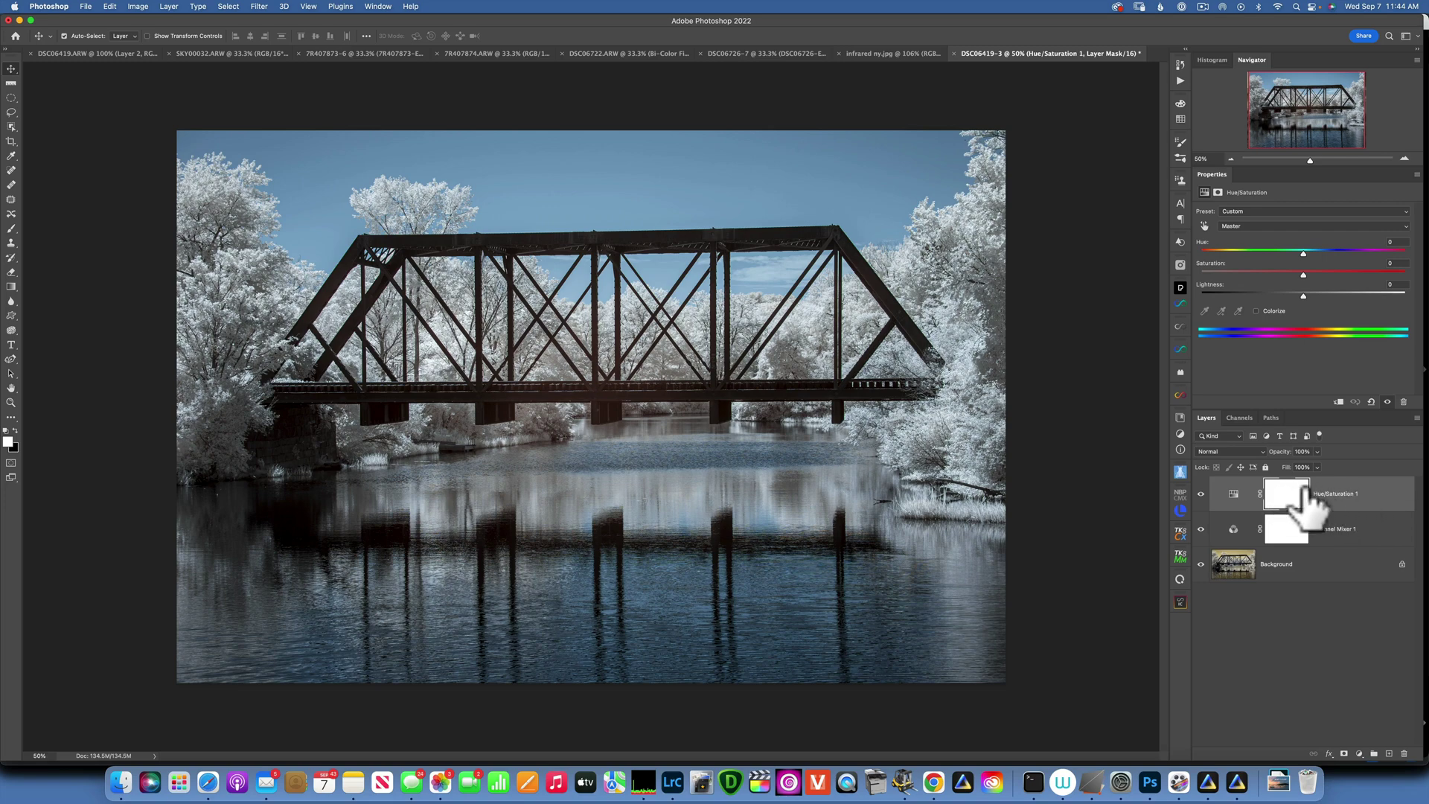
- Stamp all visible layers into a new Layer 1 with Cmd+Opt+Shift+E
left_click_drag(1302, 493, 1299, 504)
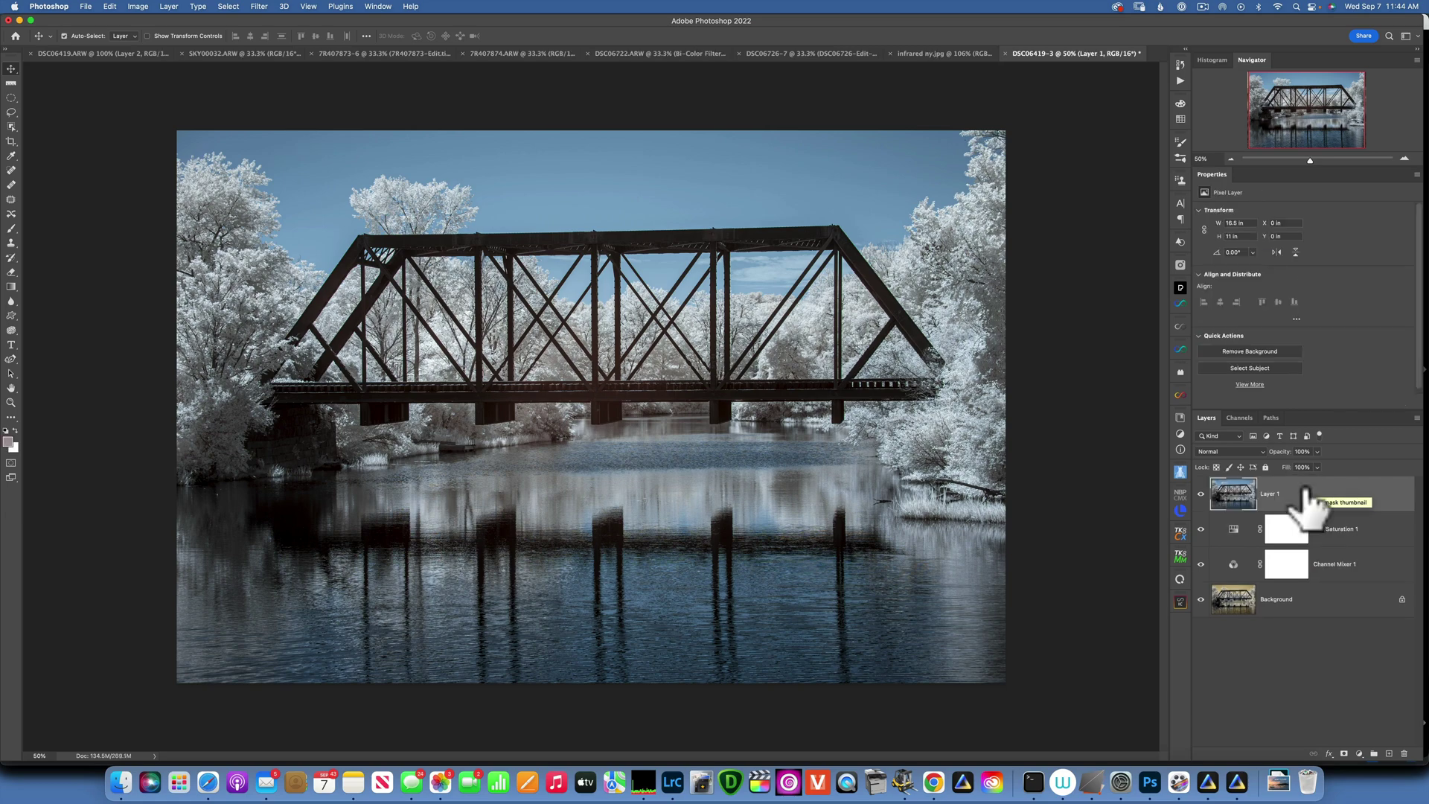
key("super+alt+shift+e")
left_click(261, 5)
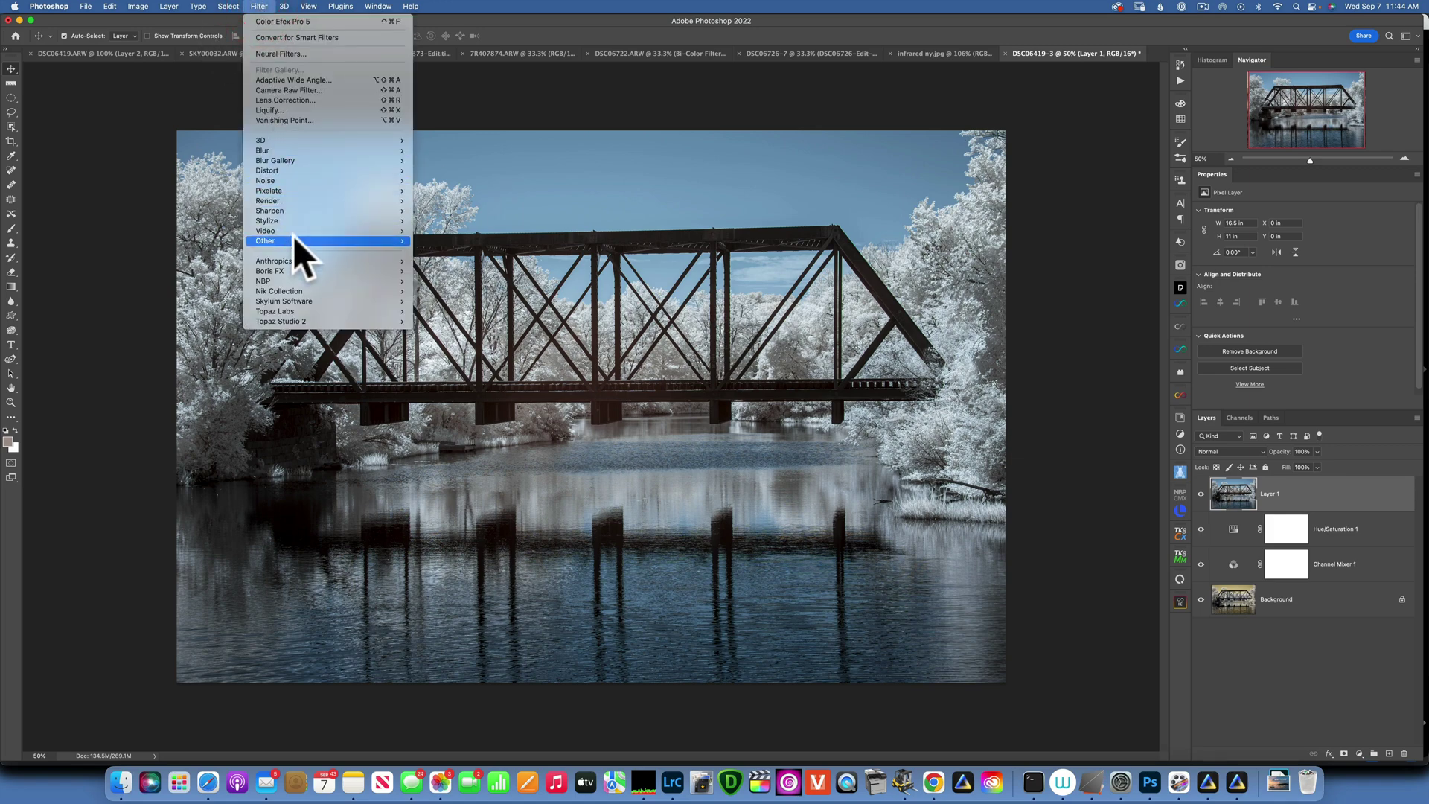
mouse_move(372, 241)
left_click(455, 251)
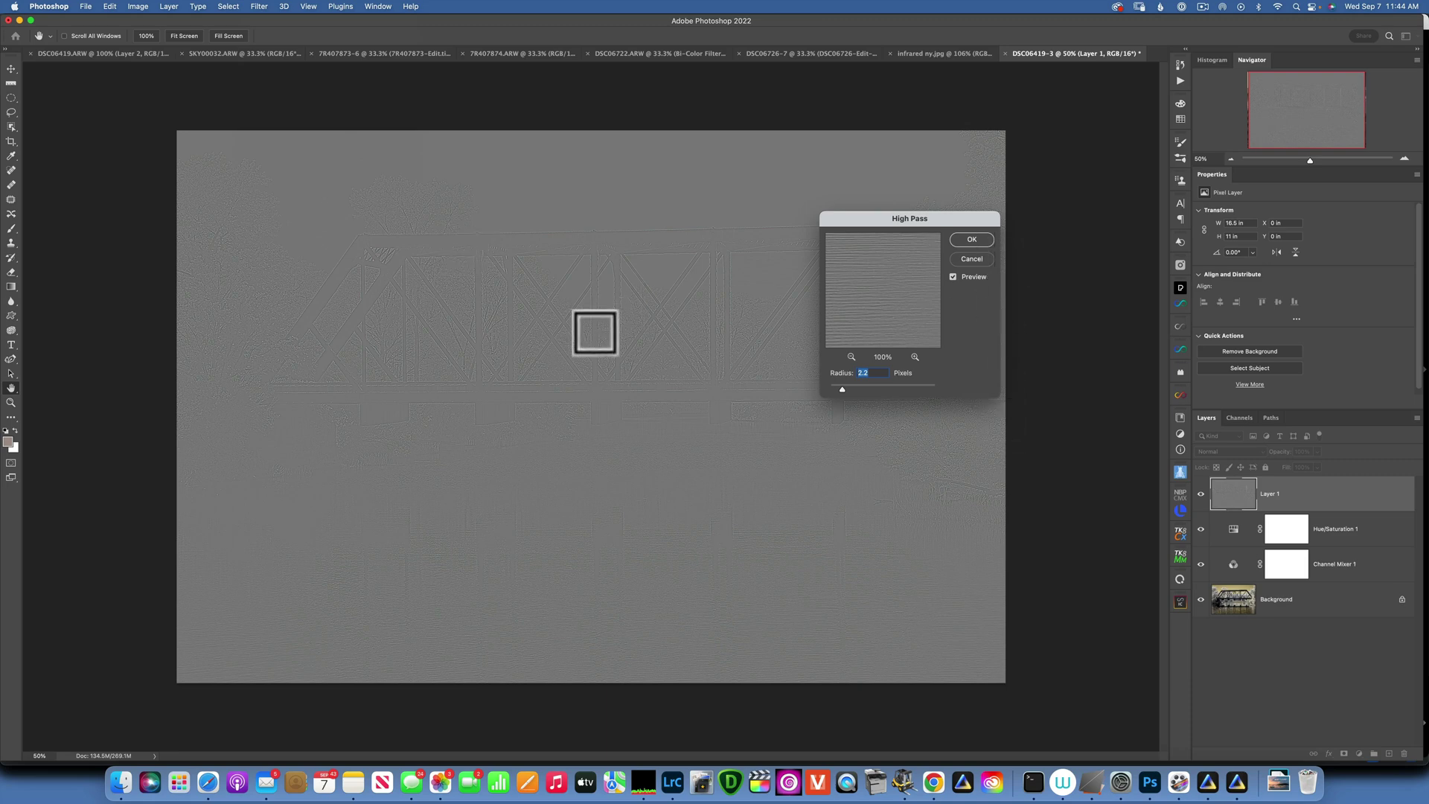
- Apply a small-radius High Pass filter to Layer 1 and blend it in Overlay mode
left_click(601, 330)
left_click(593, 328)
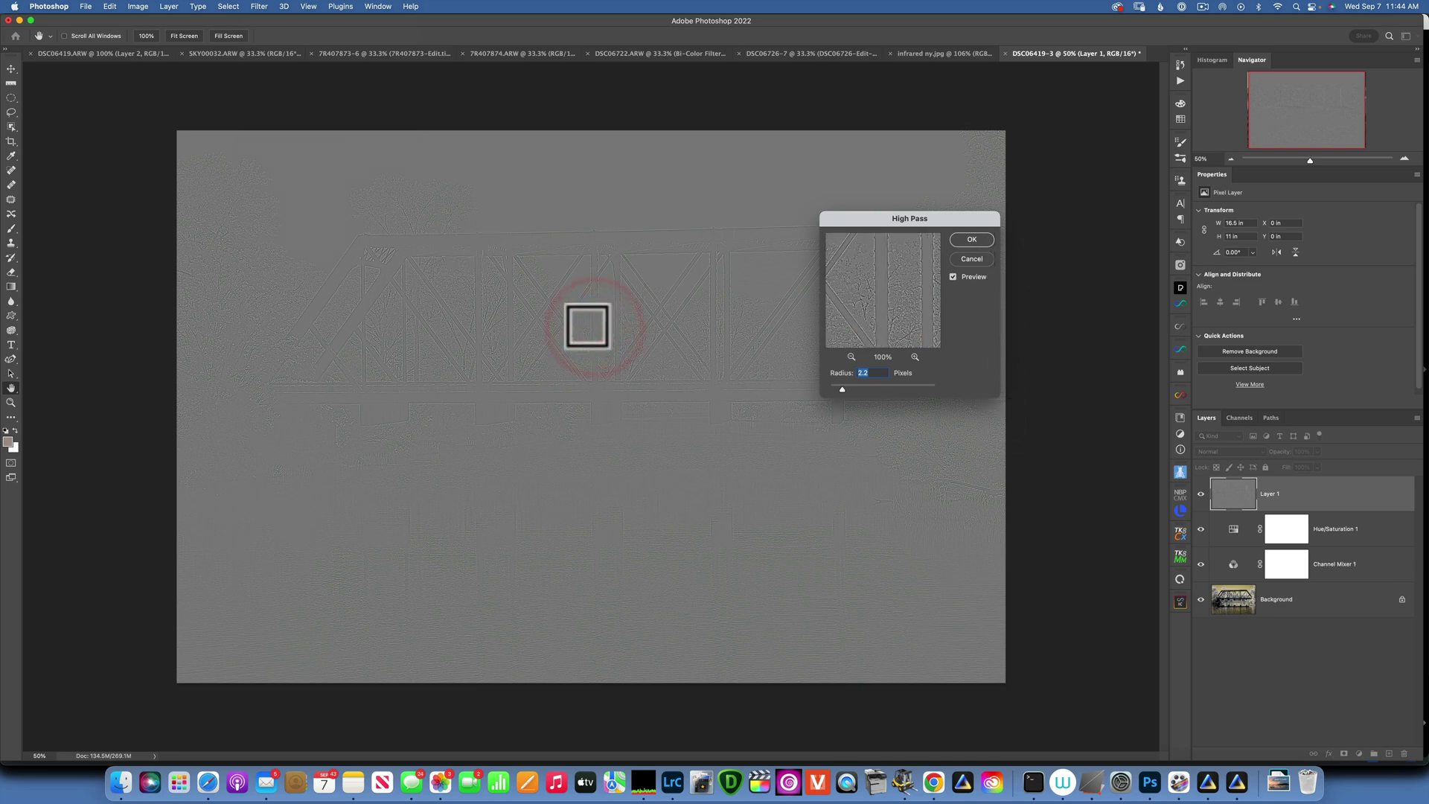
left_click(830, 388)
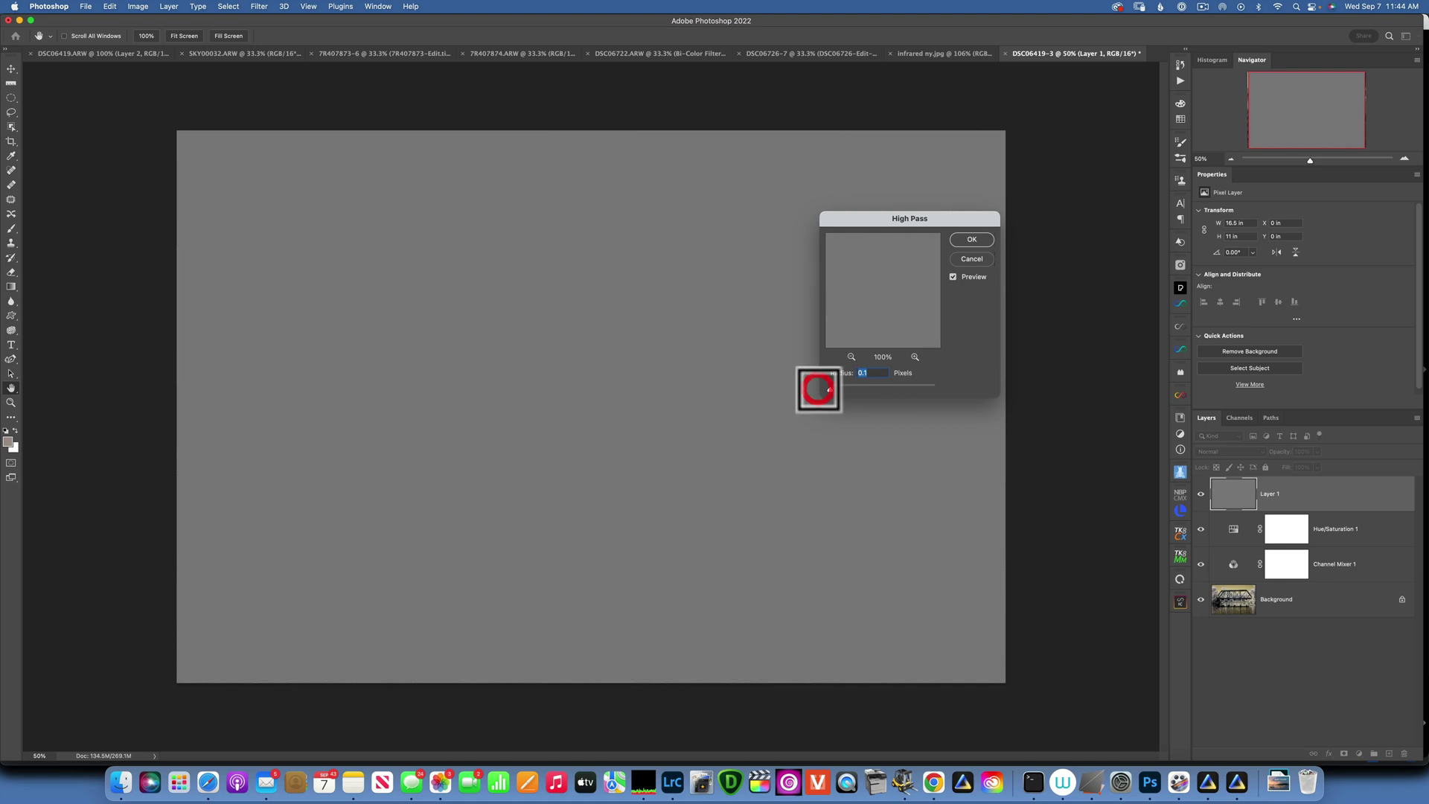
left_click_drag(832, 387, 839, 386)
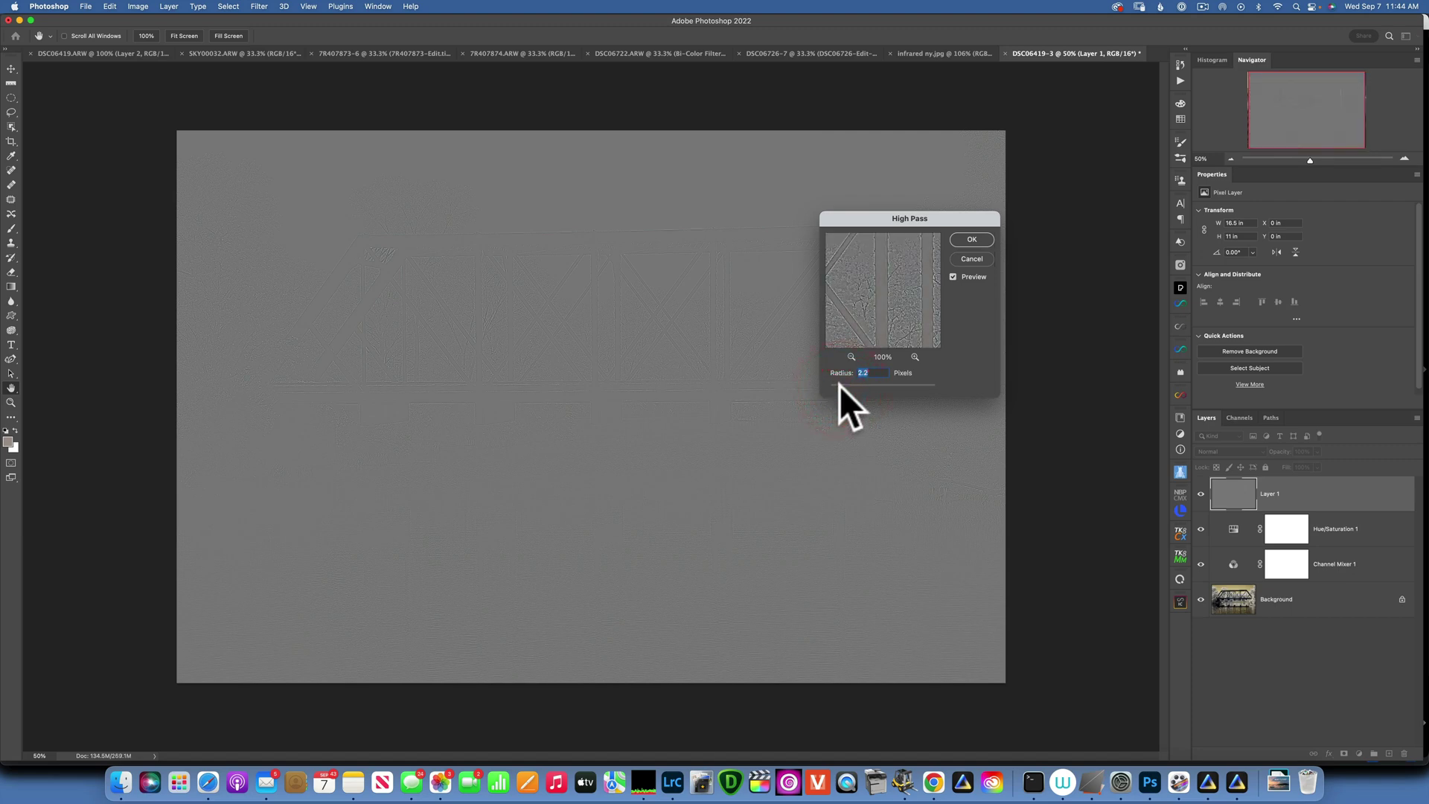
left_click(980, 239)
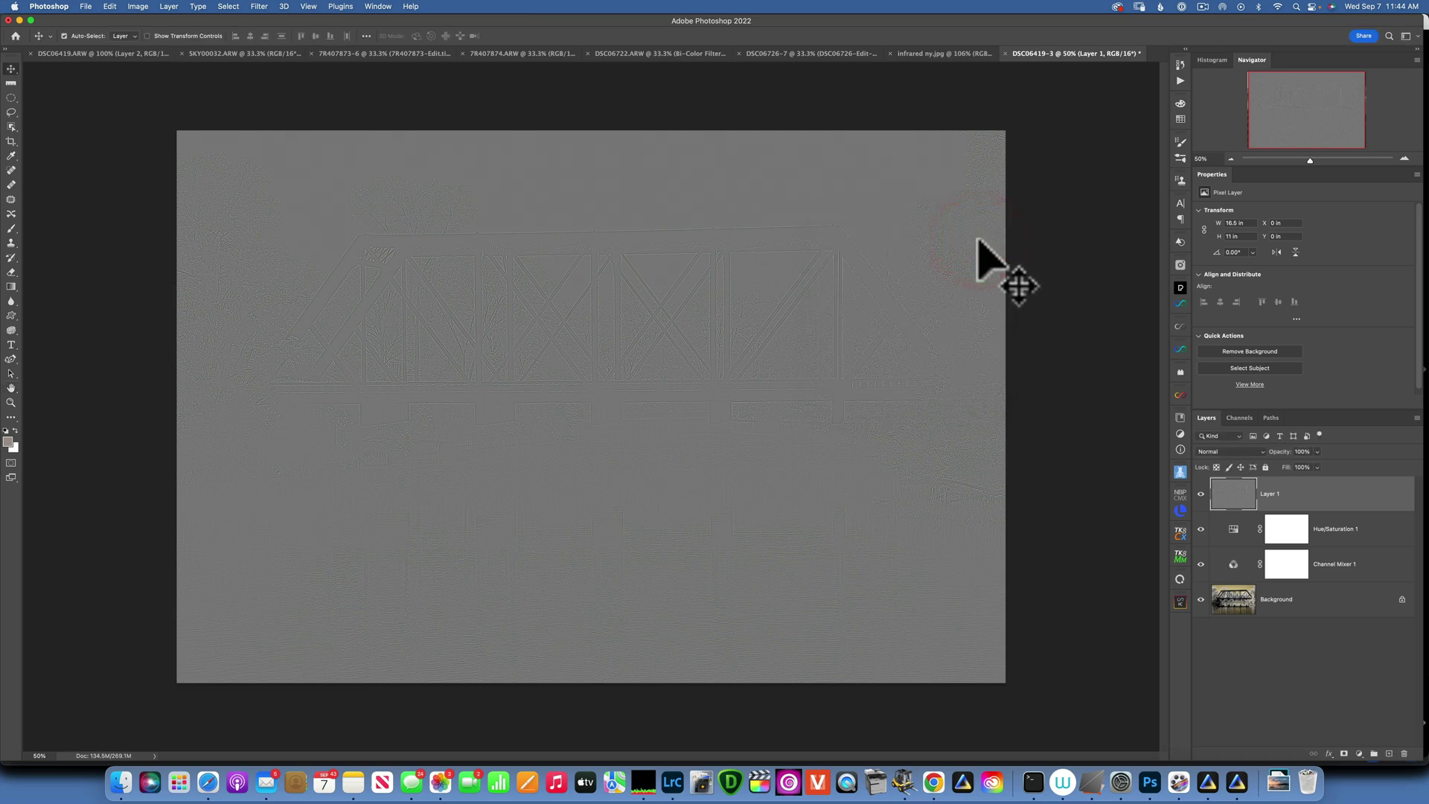
left_click(1230, 452)
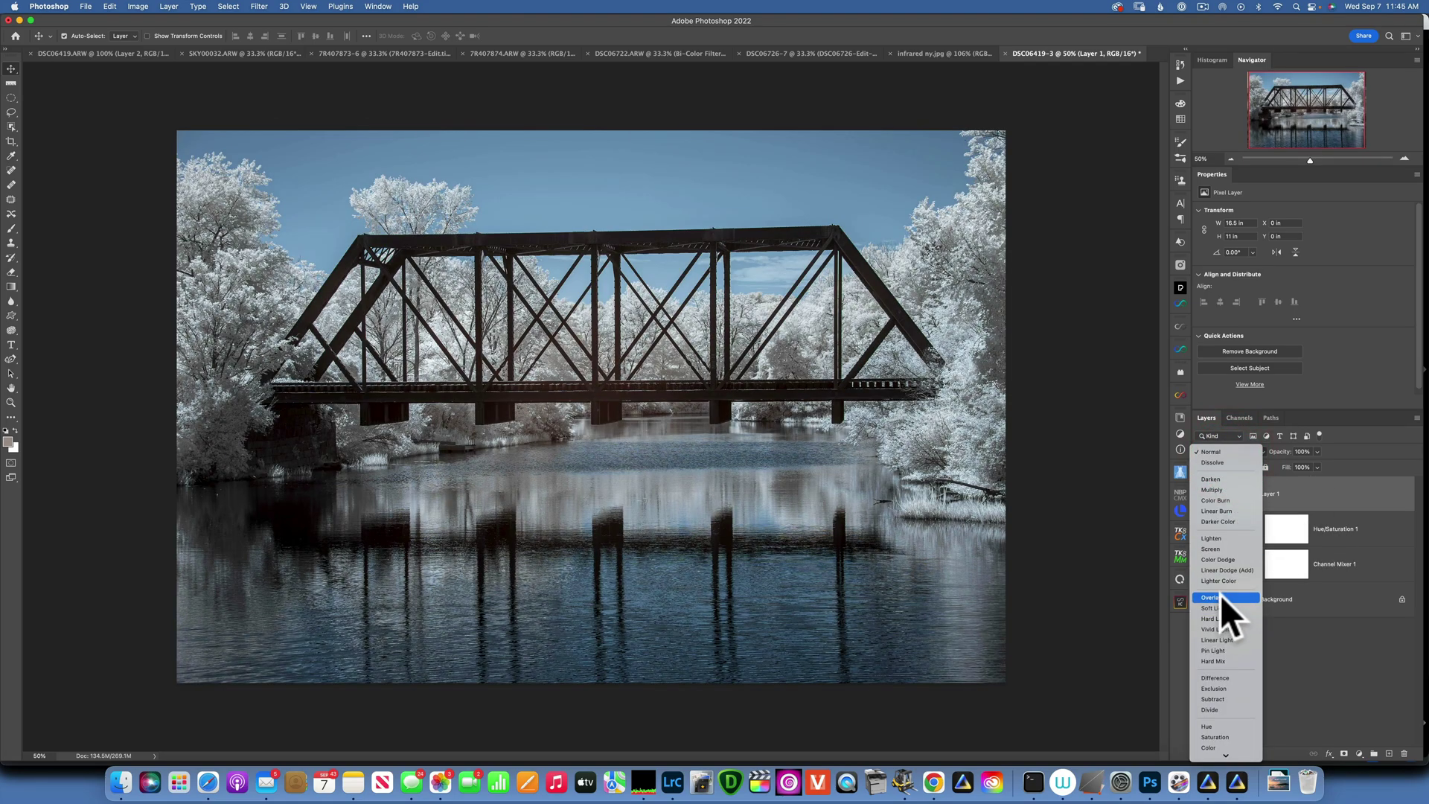
left_click(1221, 597)
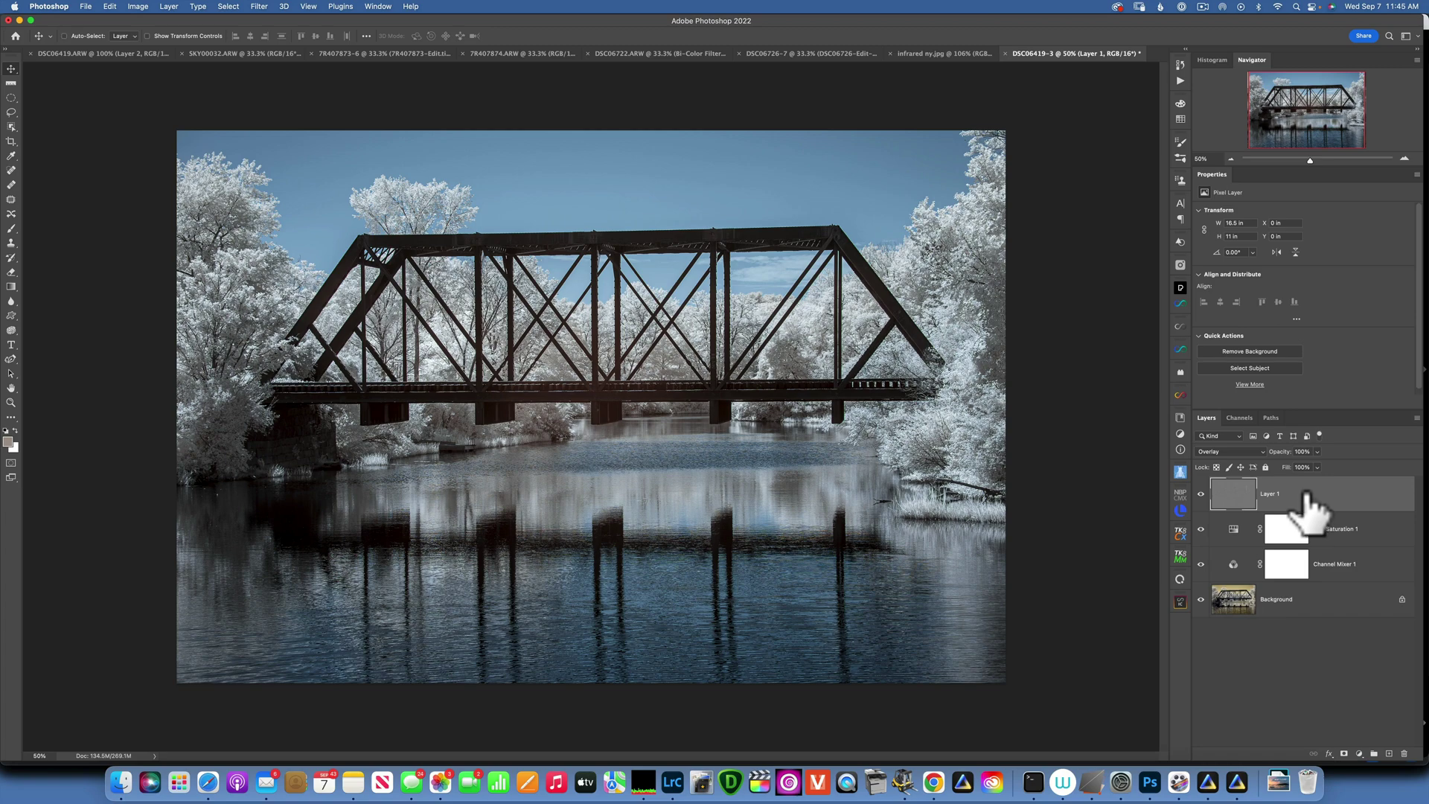
- Stamp visible layers into Layer 2 and open it in Nik Color Efex Pro 5
key("super+alt+shift+e")
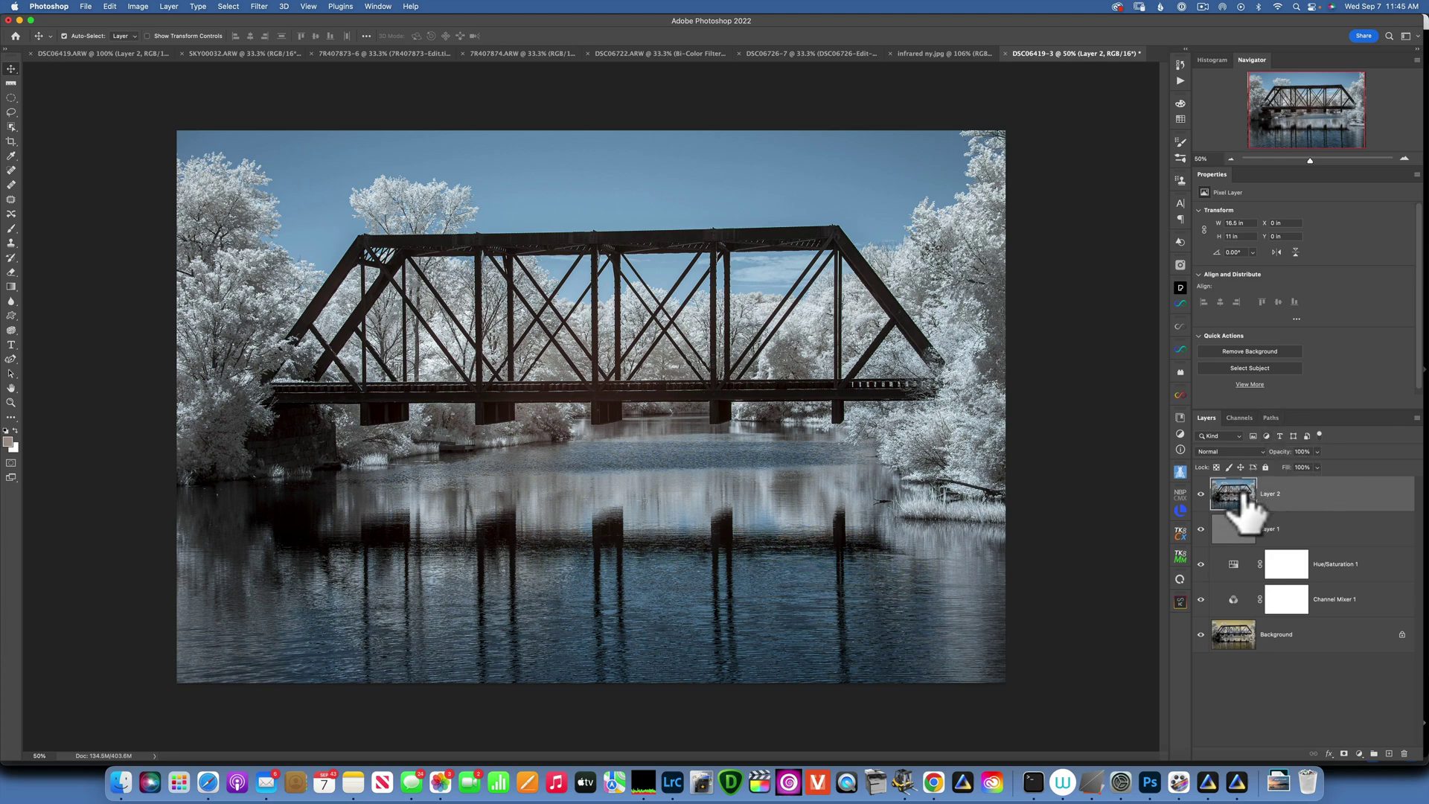
left_click(259, 6)
mouse_move(316, 292)
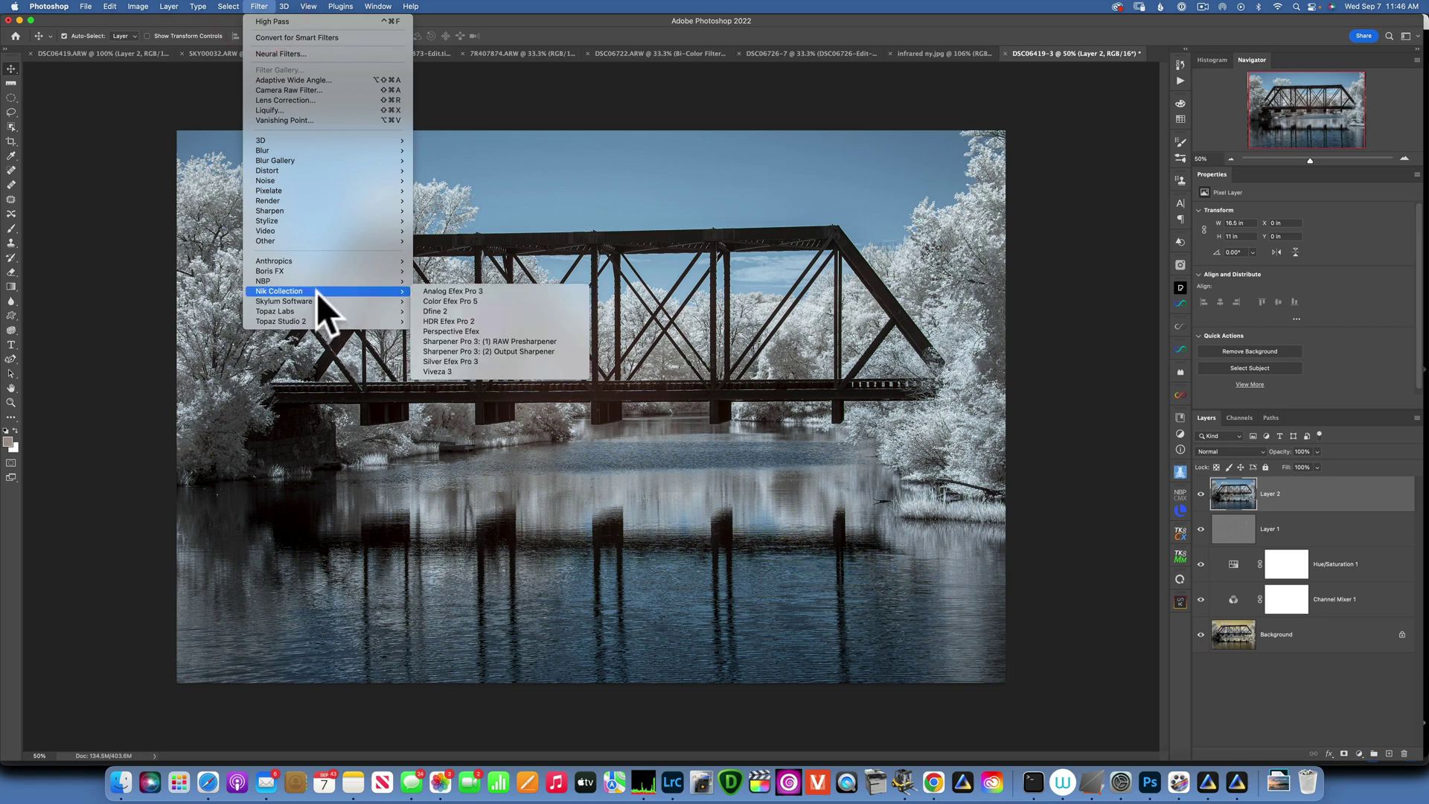
left_click(467, 301)
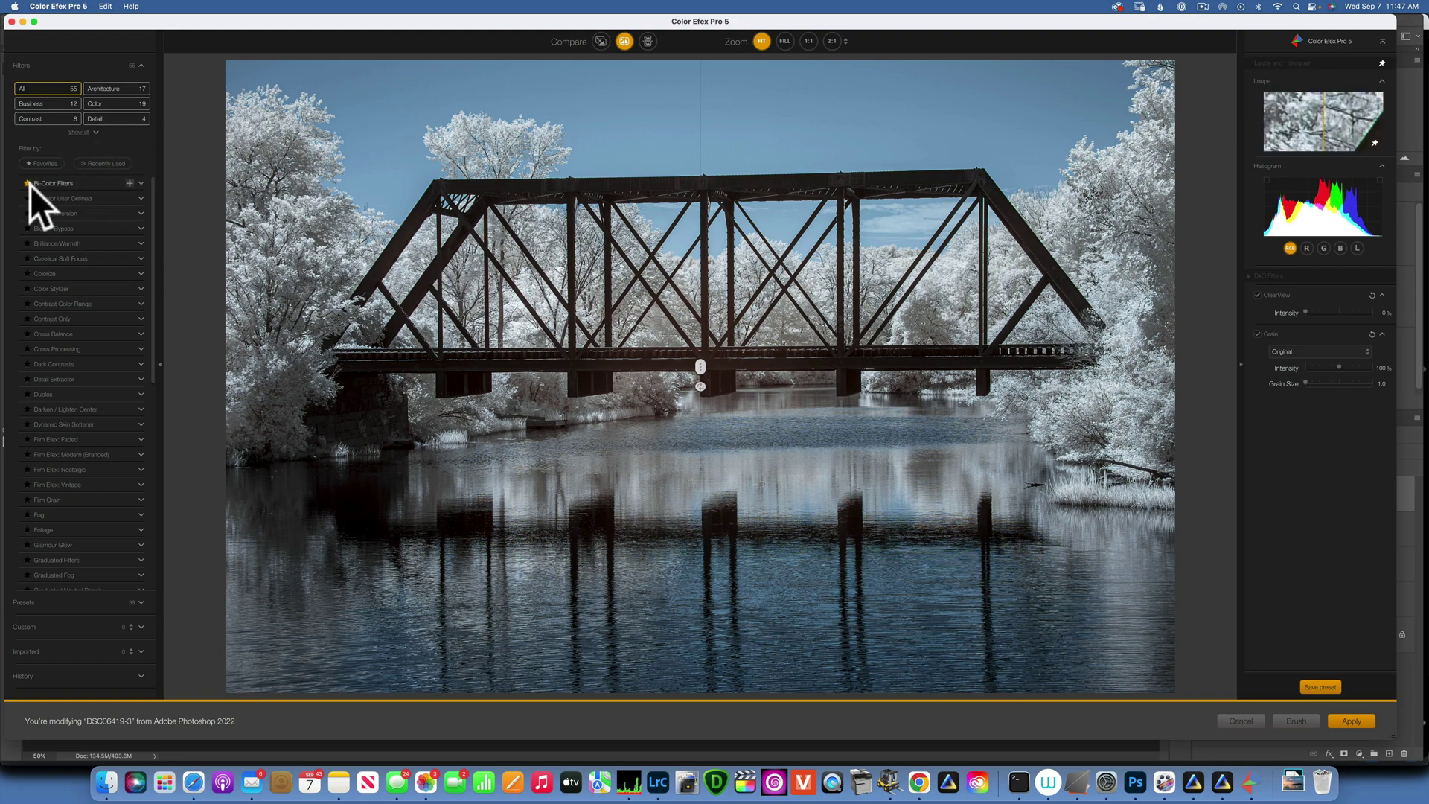
- Try the Bi-Color Brown, Cool/Warm, Green/Brown and Moss presets, settling on Green/Brown
left_click(141, 183)
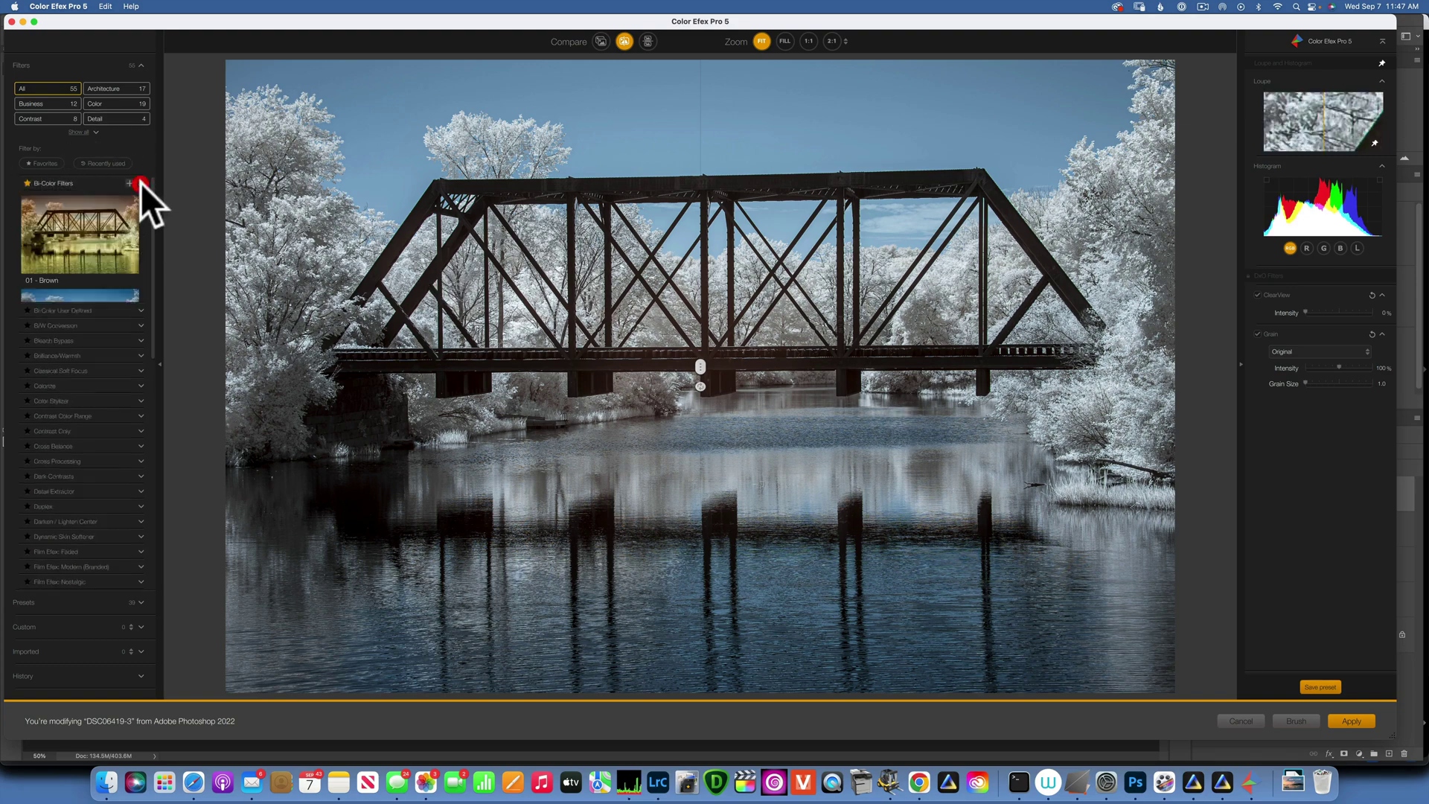
left_click(110, 220)
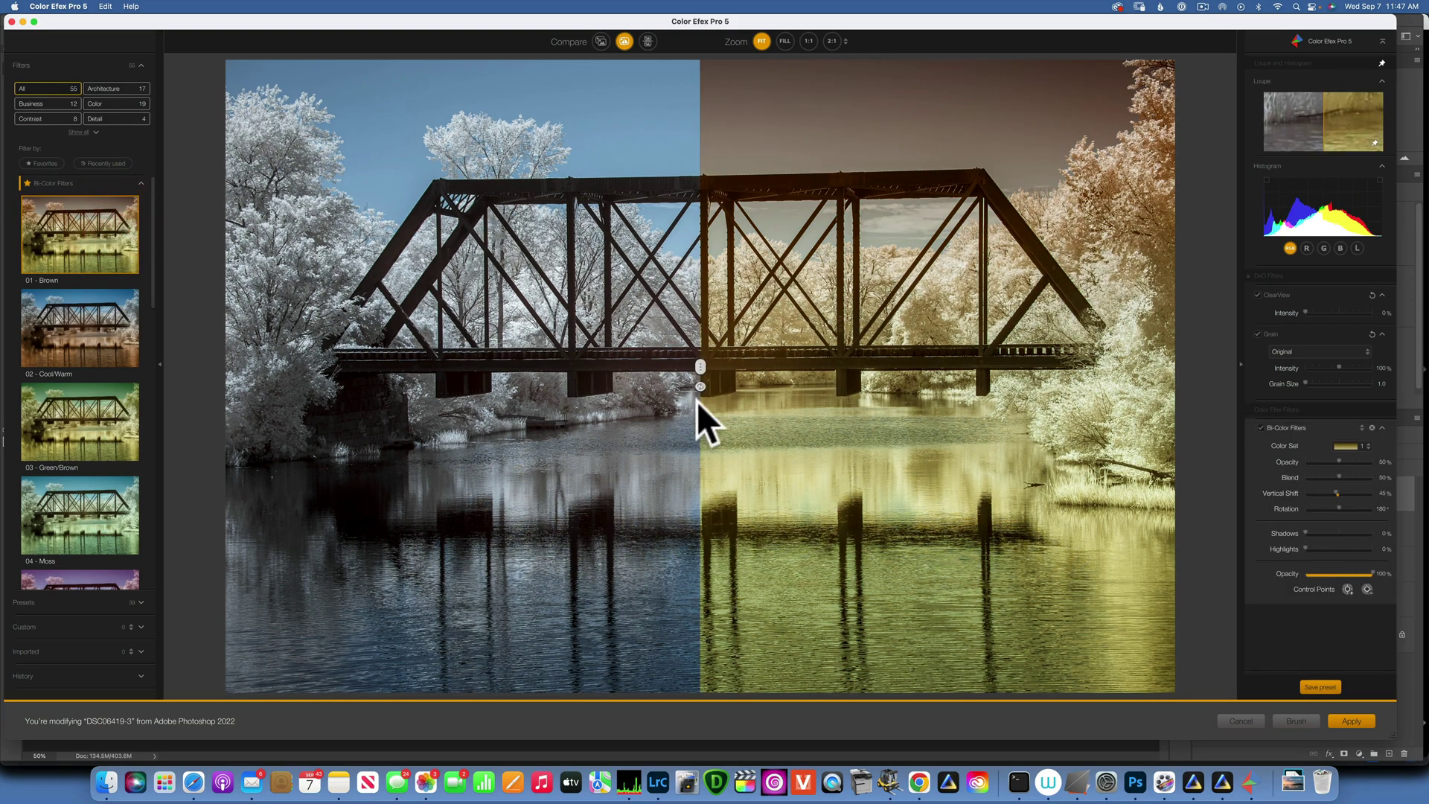
left_click_drag(703, 365, 222, 340)
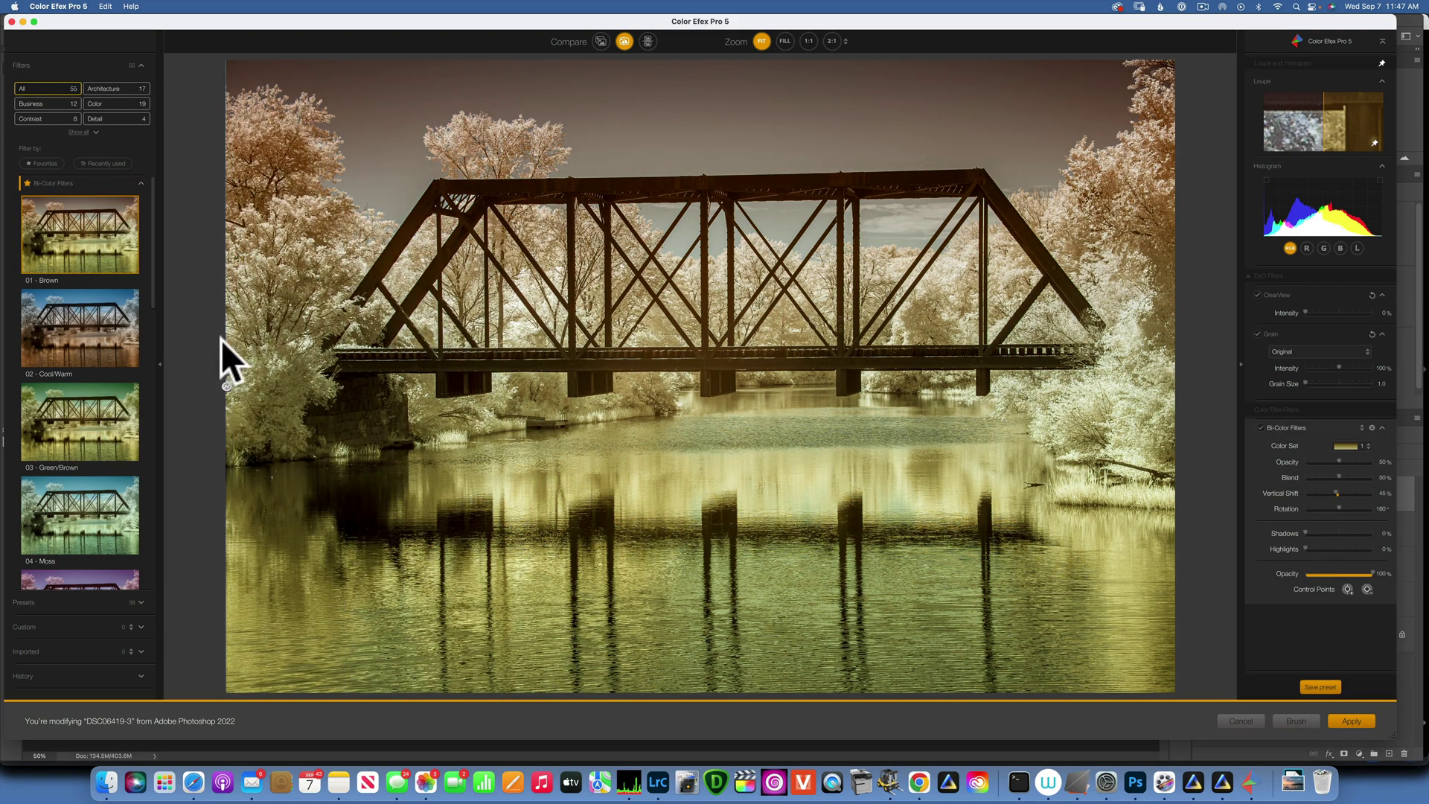
left_click(104, 323)
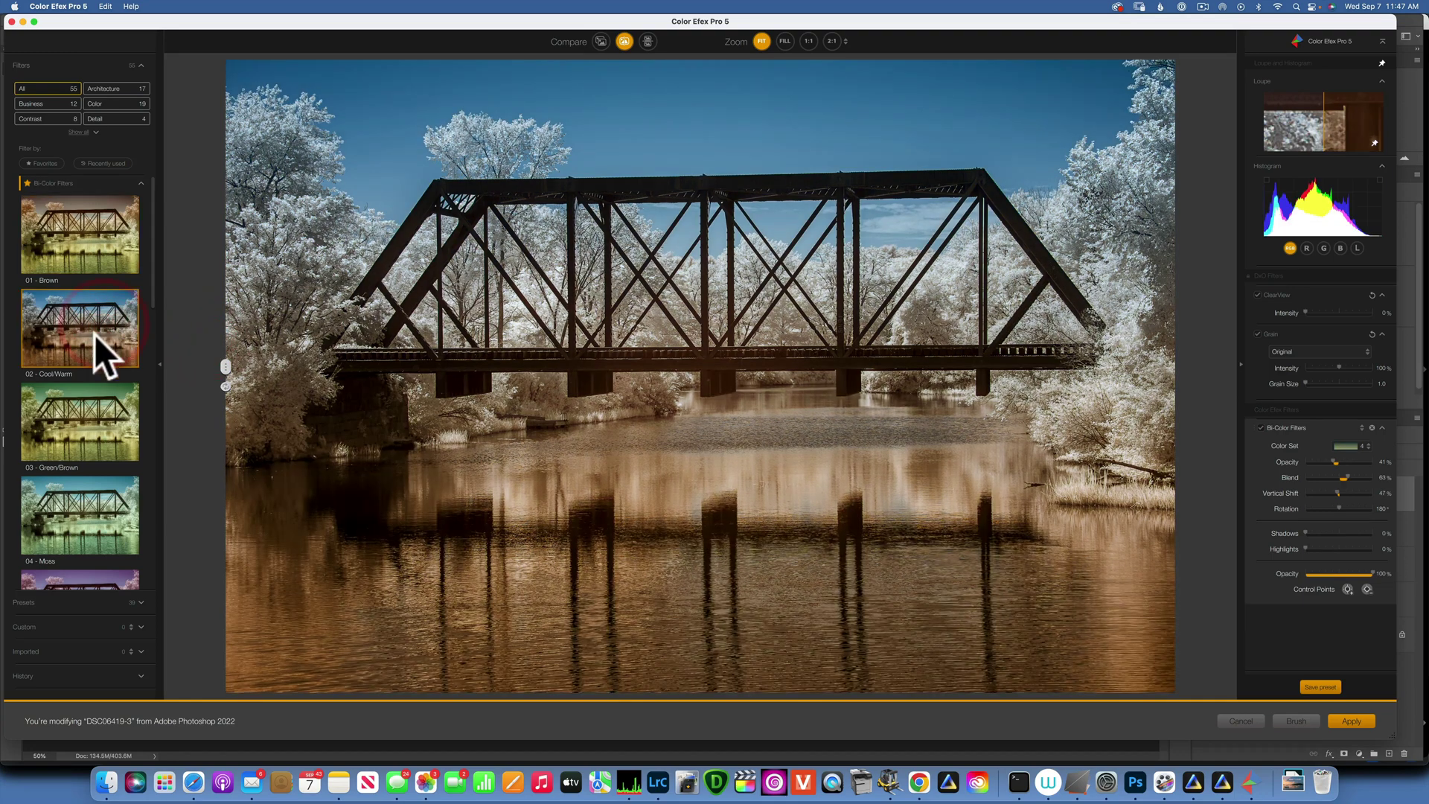
left_click(96, 430)
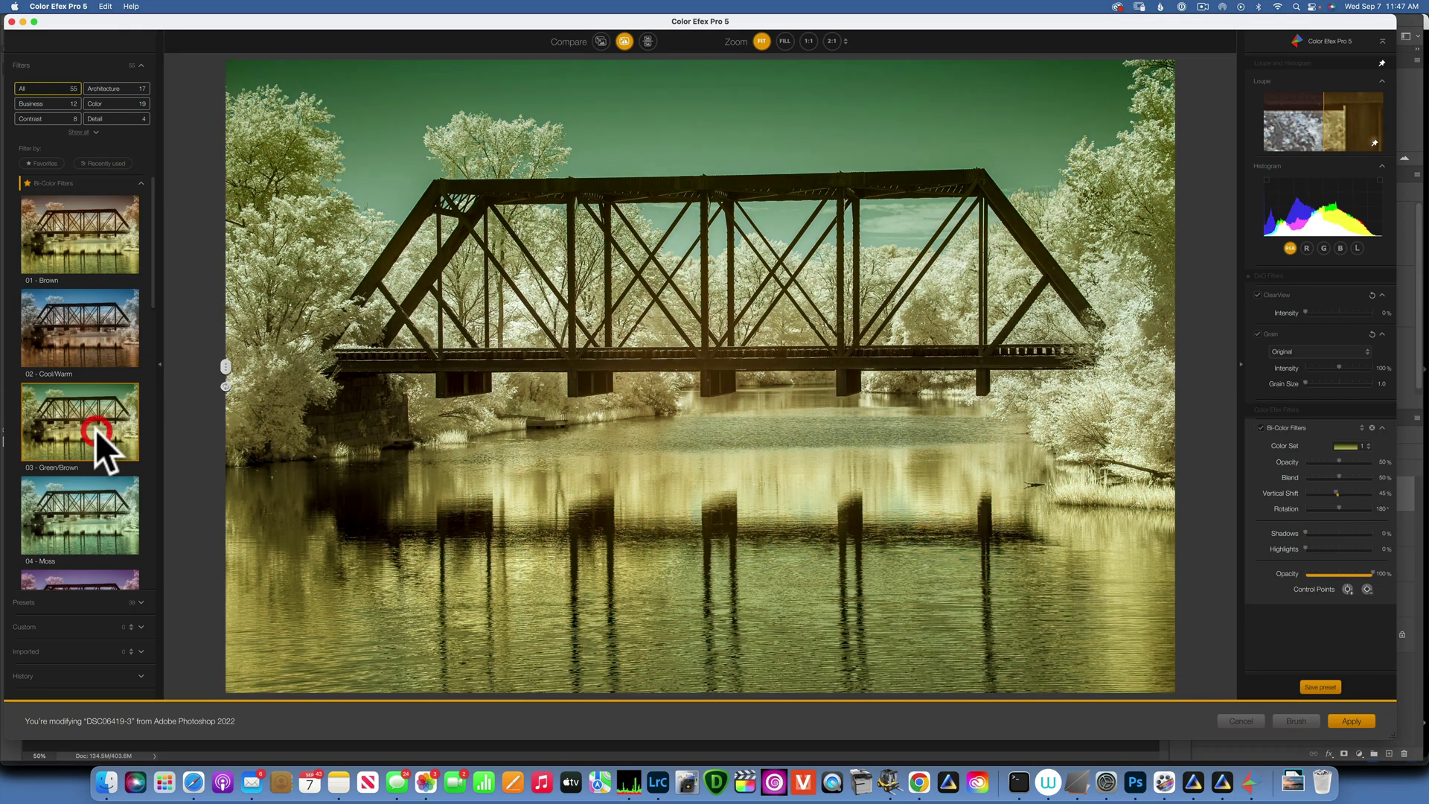
left_click(119, 505)
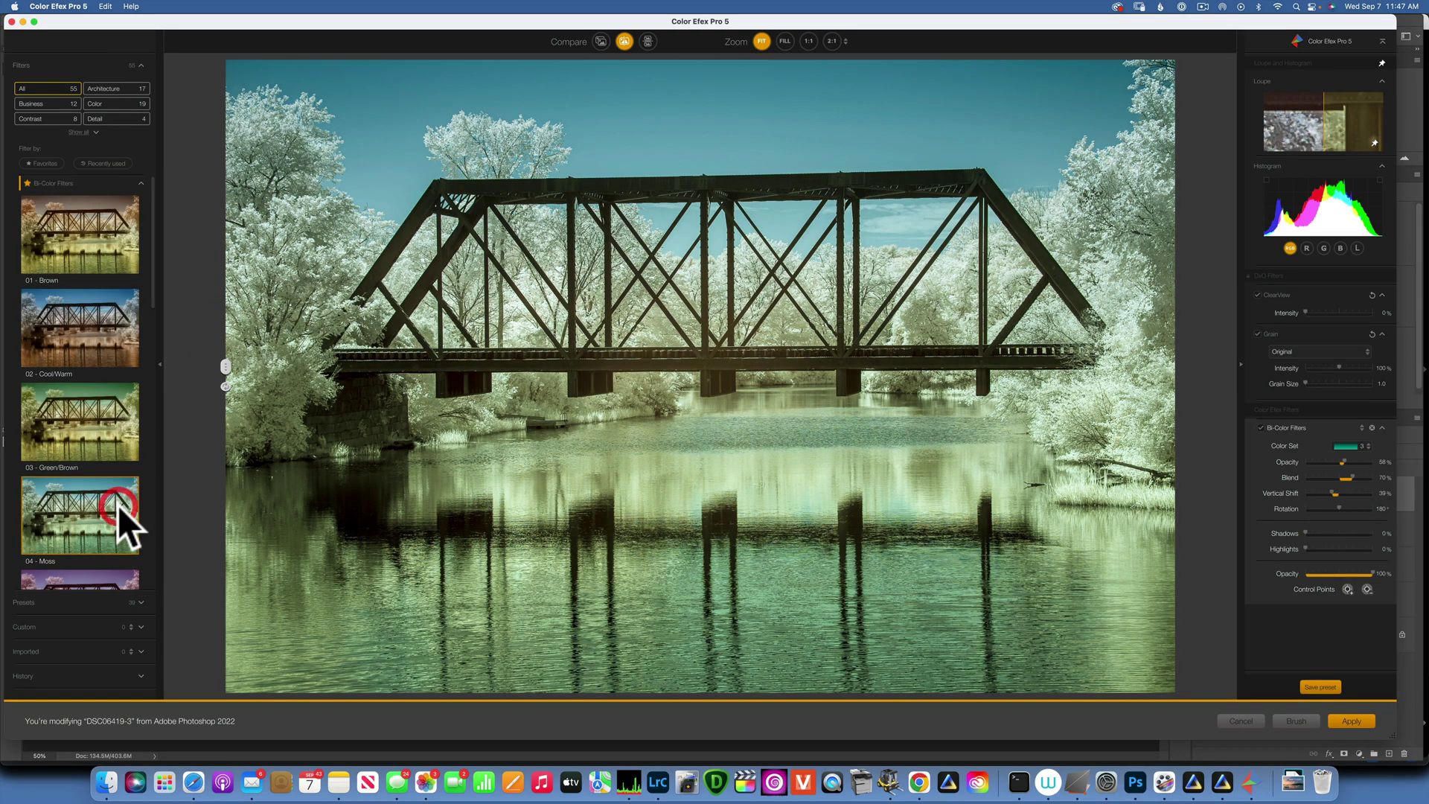
left_click(106, 432)
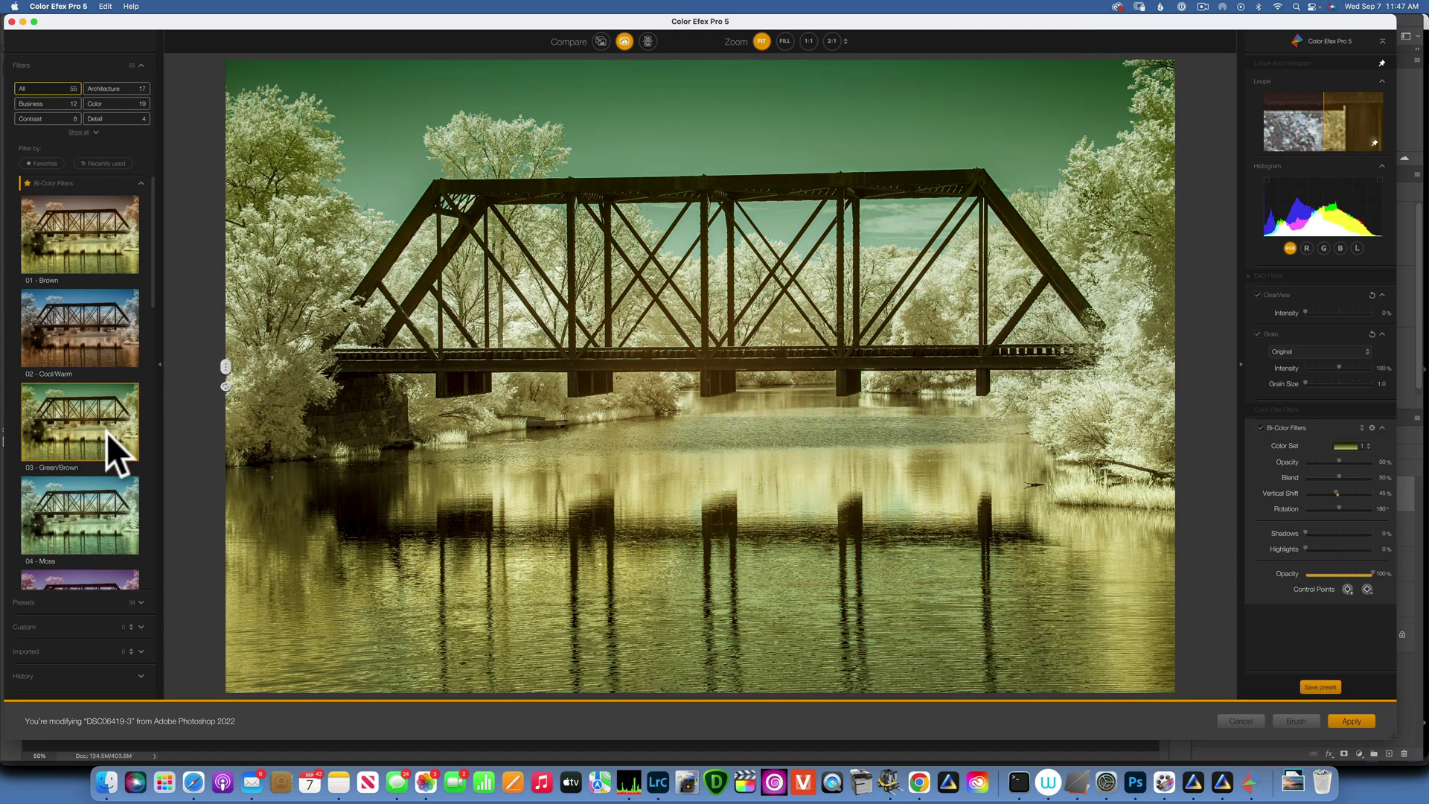
- Compare Green/Brown colour sets 2 and 4, then apply the 04 - Moss colour set
left_click(1365, 445)
left_click(1347, 487)
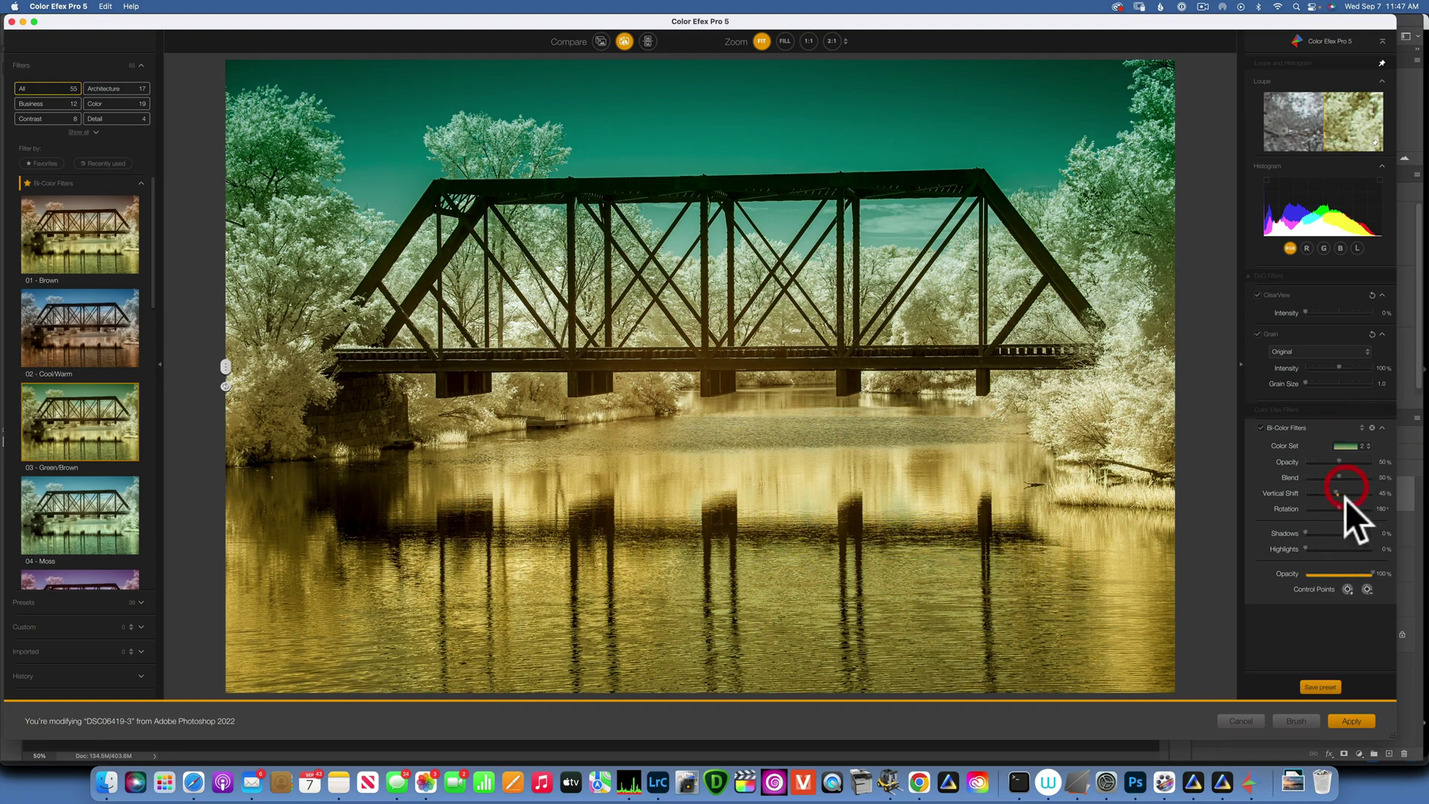
left_click(1361, 445)
left_click(1348, 486)
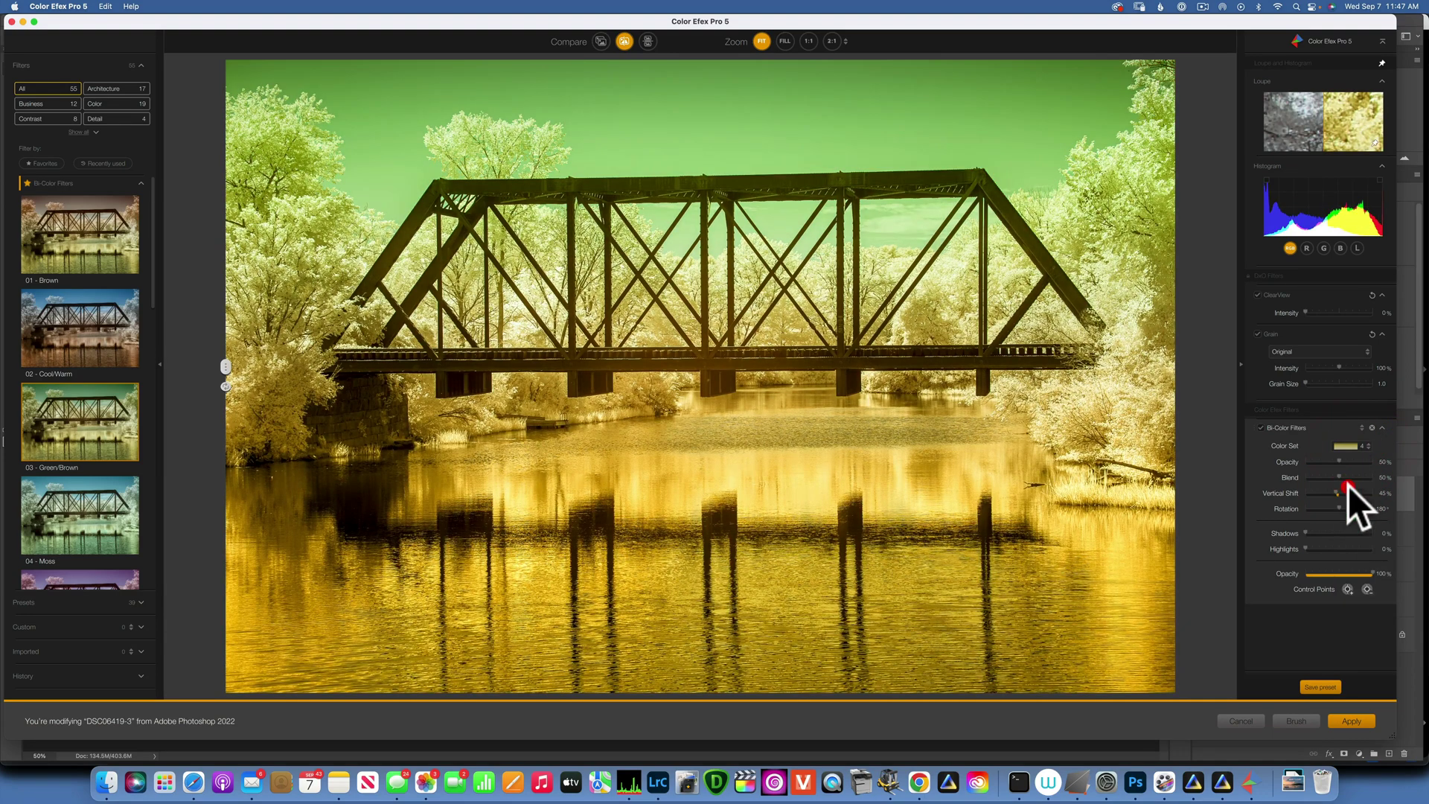
left_click(1364, 444)
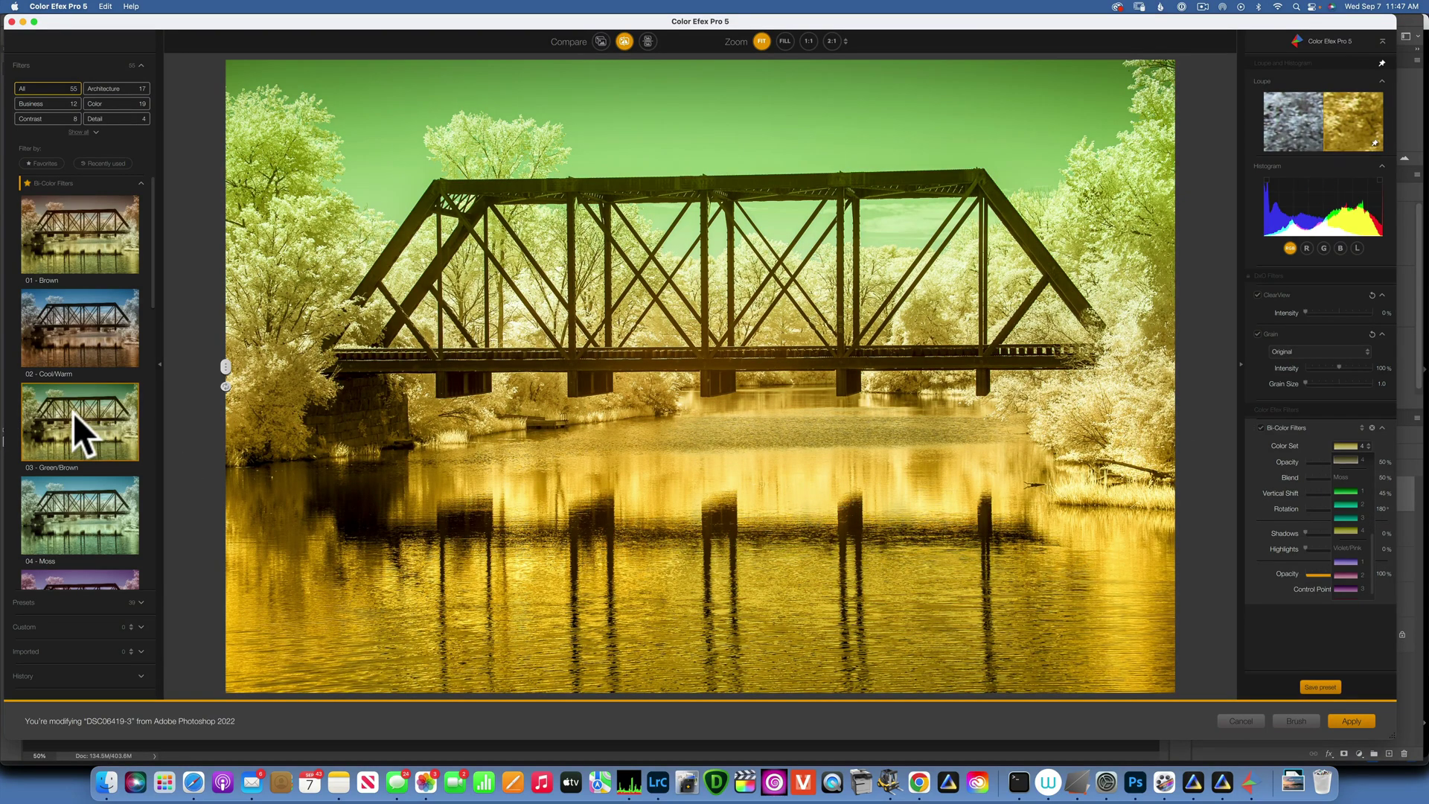
left_click(103, 504)
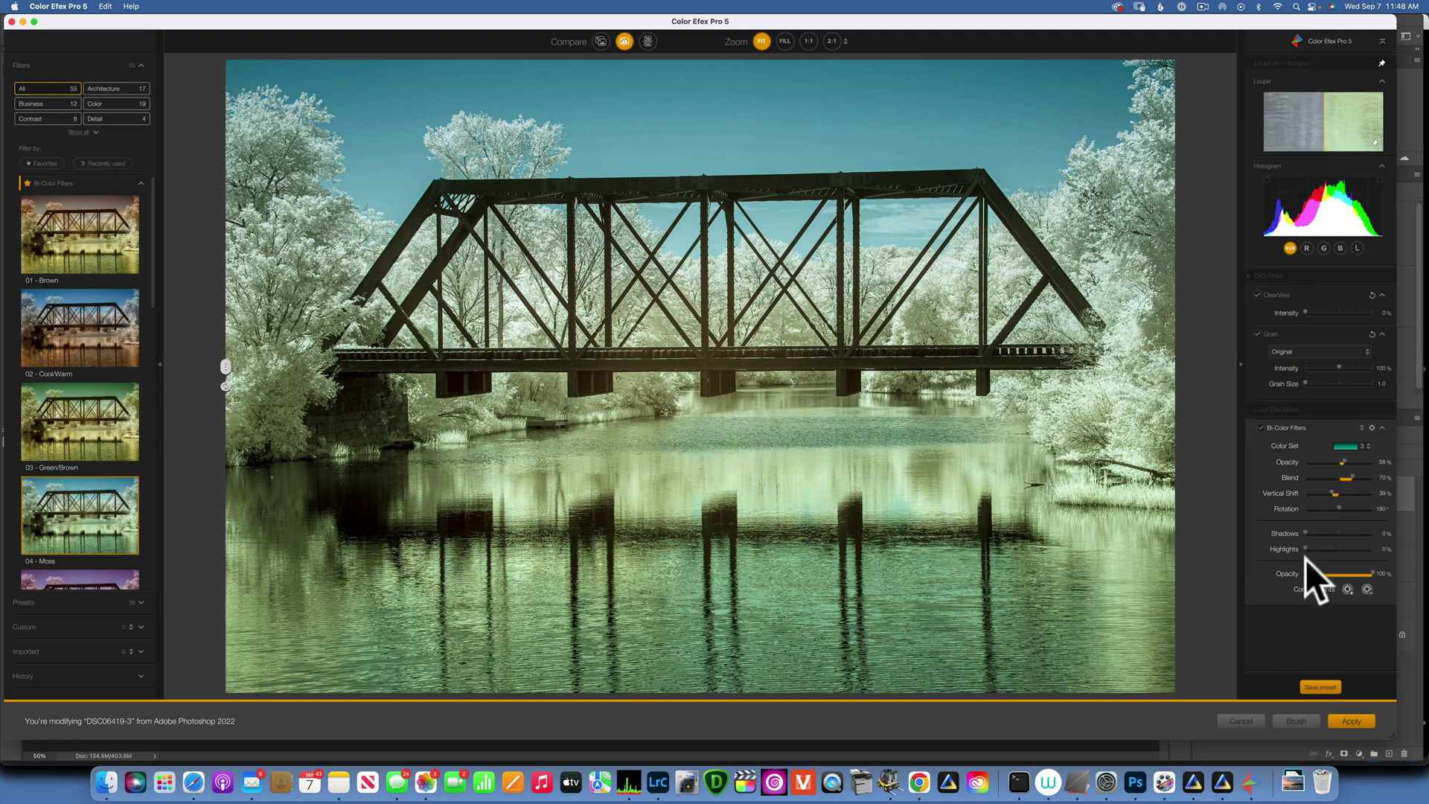
- Place enlarged control points across the sky to keep it blue, then apply back to Photoshop
left_click(1369, 585)
left_click(1035, 94)
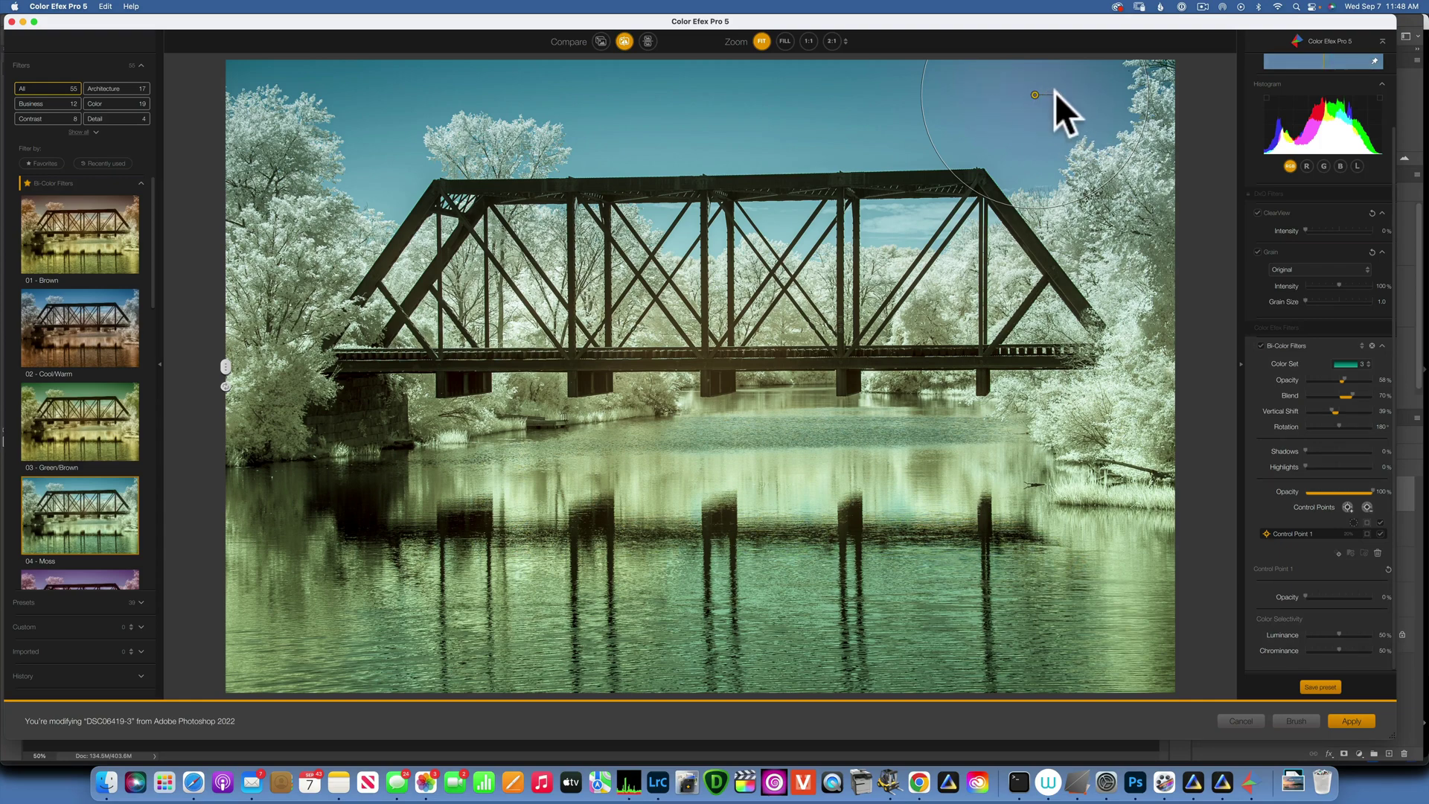
left_click_drag(1056, 90, 1069, 91)
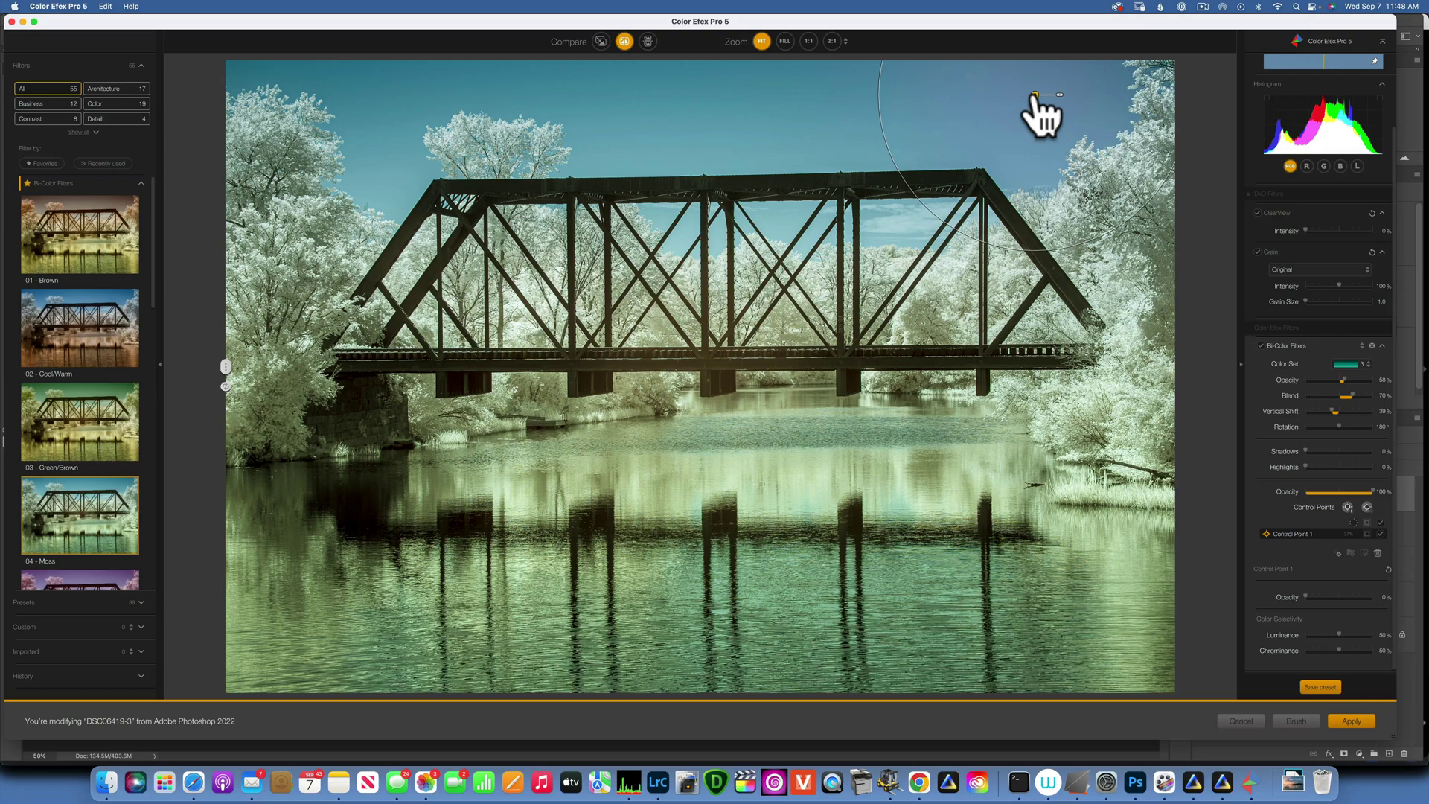
left_click_drag(1035, 95, 488, 86)
left_click(486, 88)
left_click(380, 122)
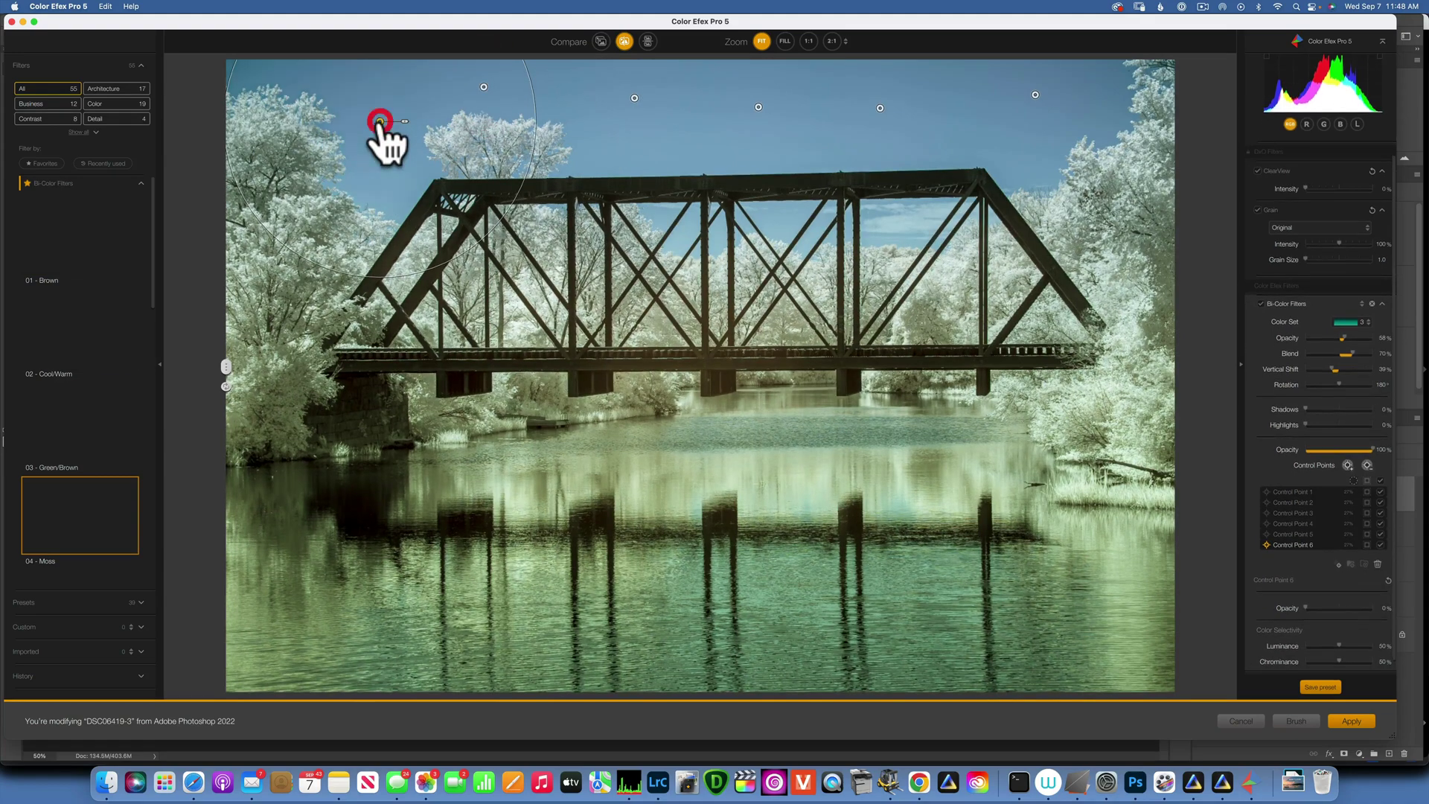
left_click(328, 86)
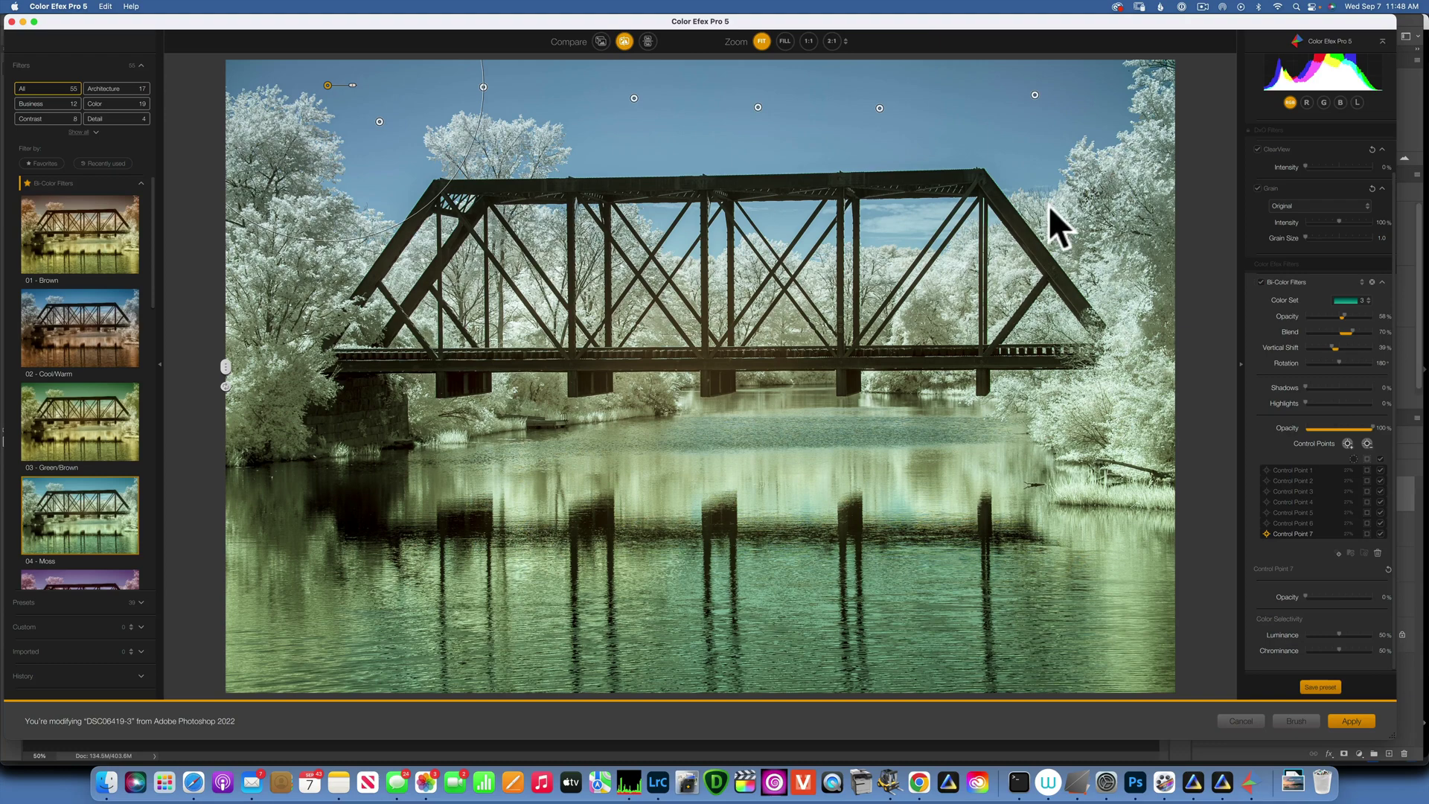
left_click(1353, 719)
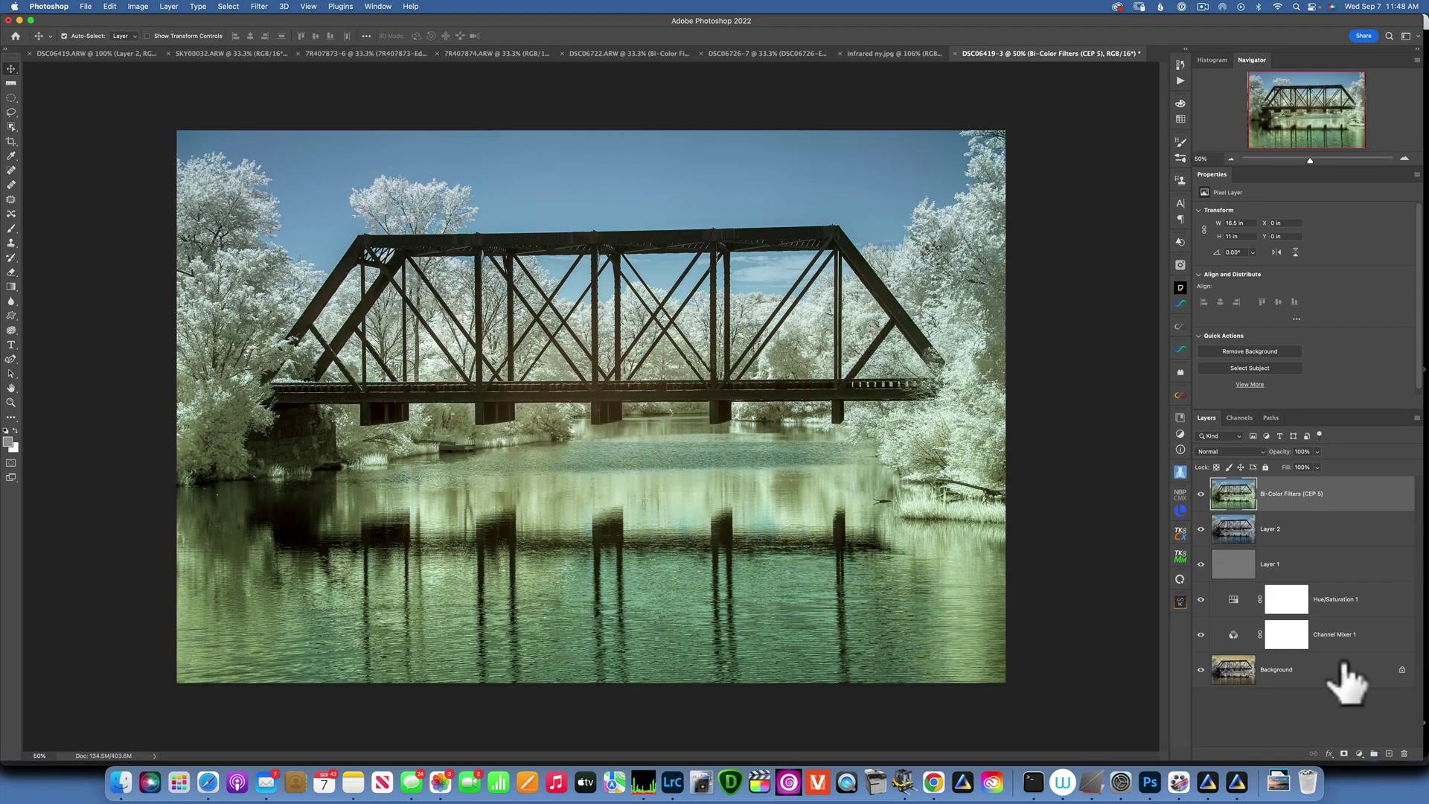
- Compare the image with Bi-Color Filters hidden and shown, then add a Curves 1 adjustment layer
left_click(1200, 493)
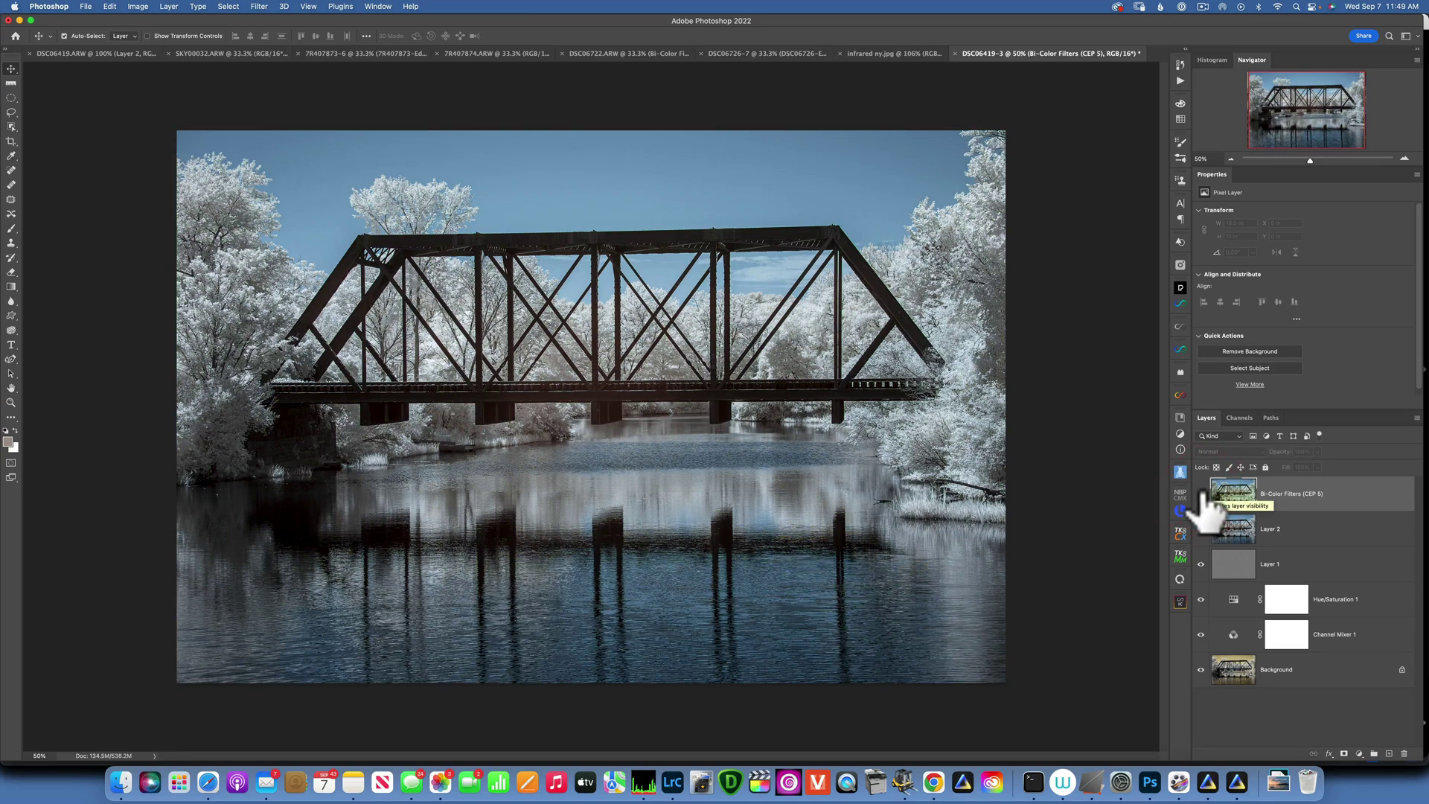
left_click(1201, 493)
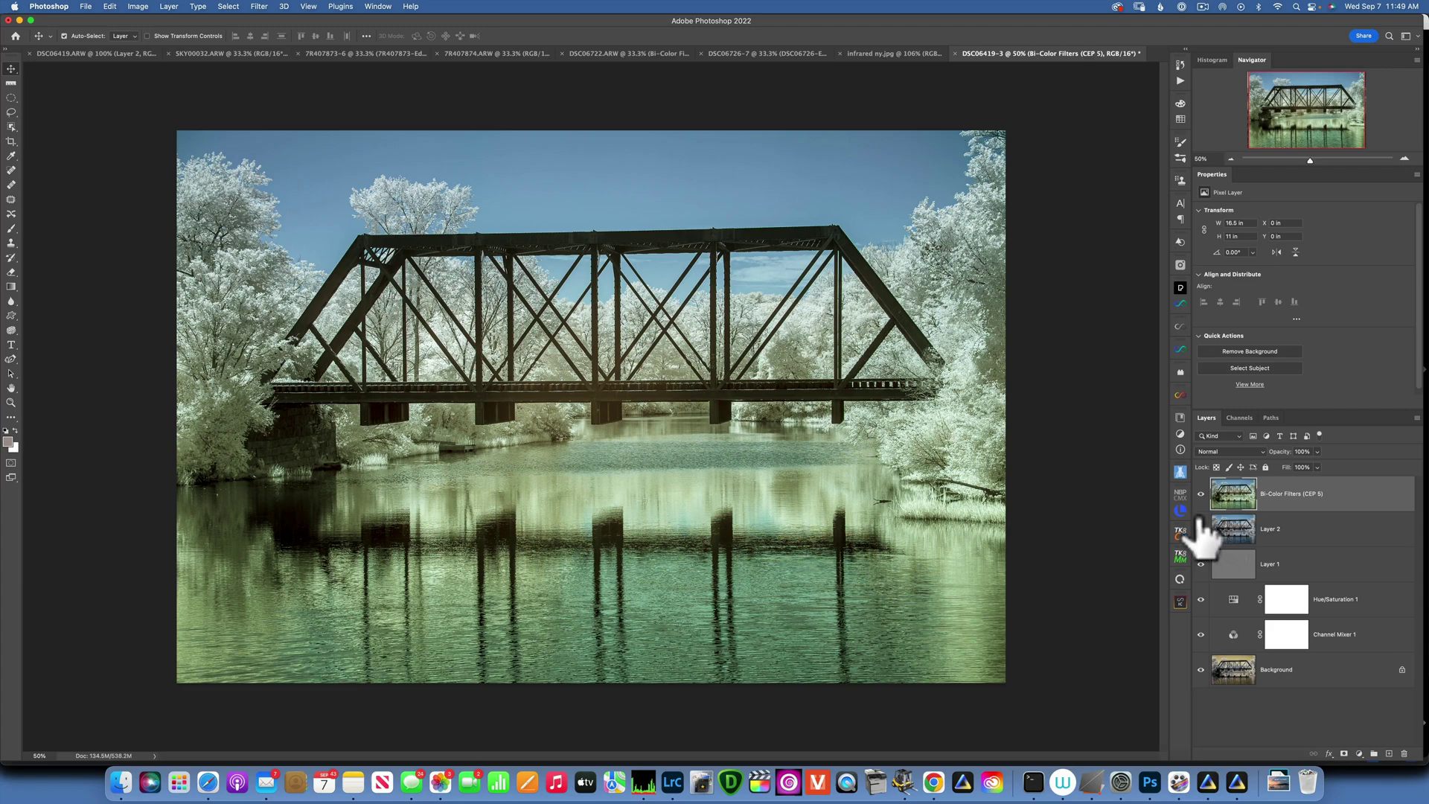
left_click(1358, 753)
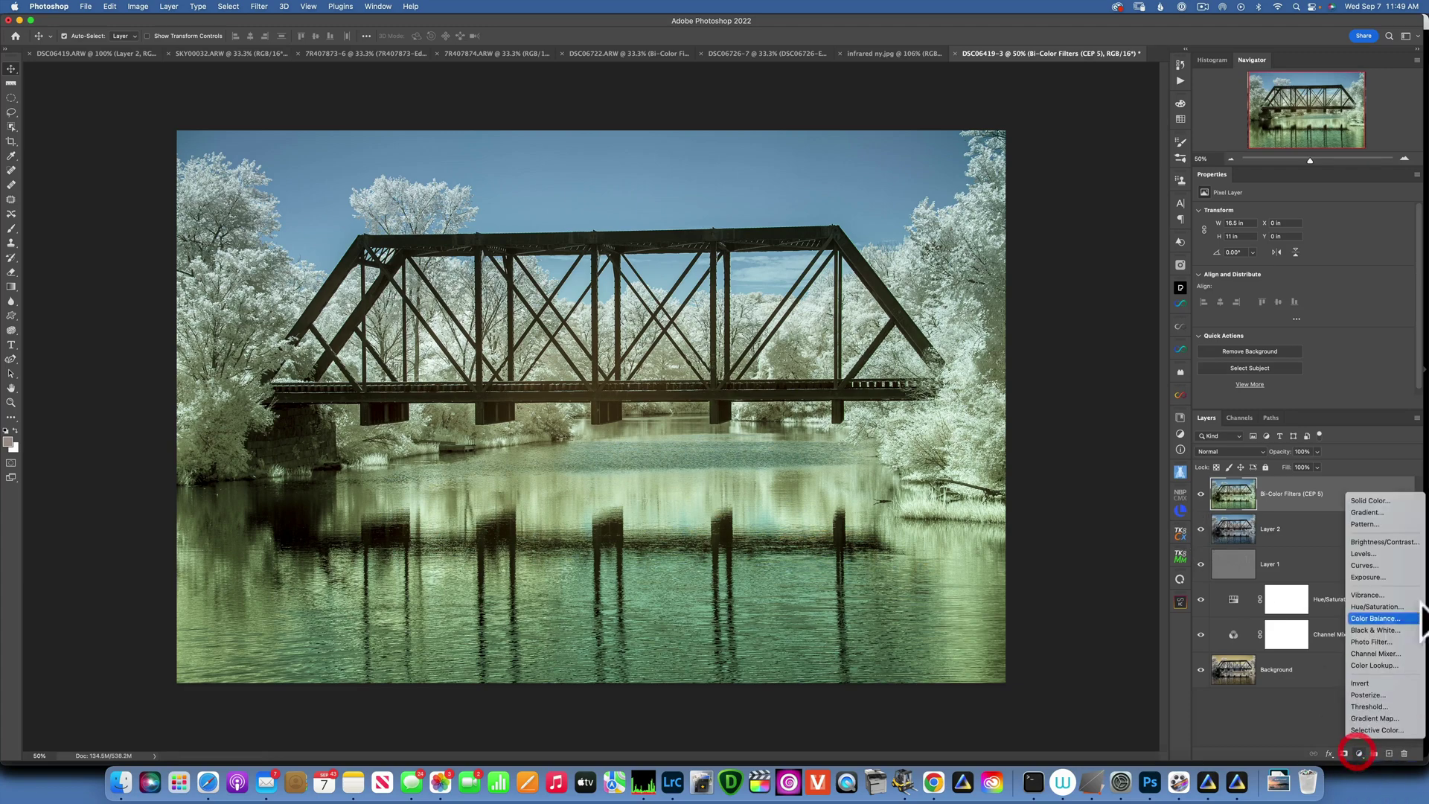
left_click(1382, 565)
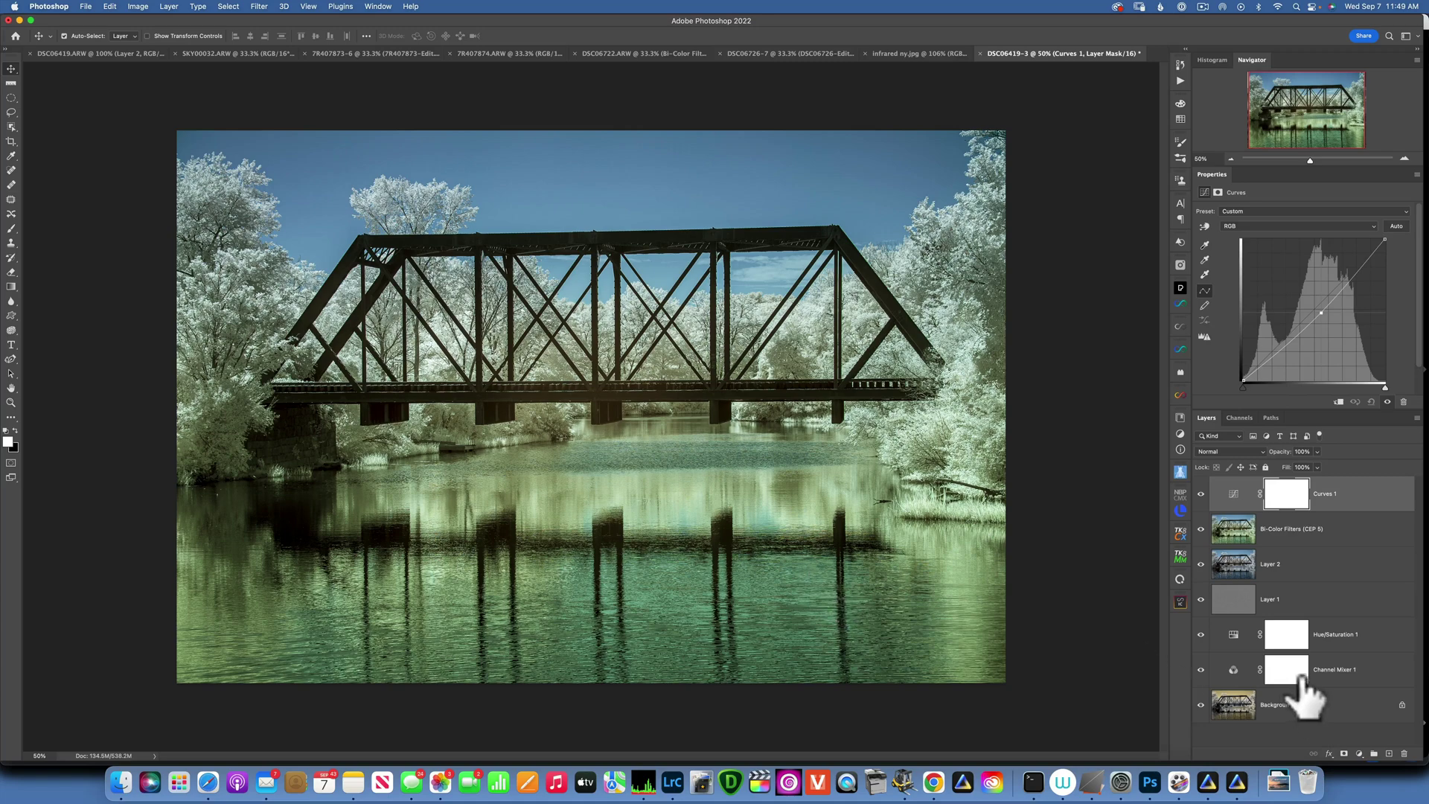
- Compare before and after by hiding Bi-Color Filters, then viewing only the Background layer
left_click(1201, 529)
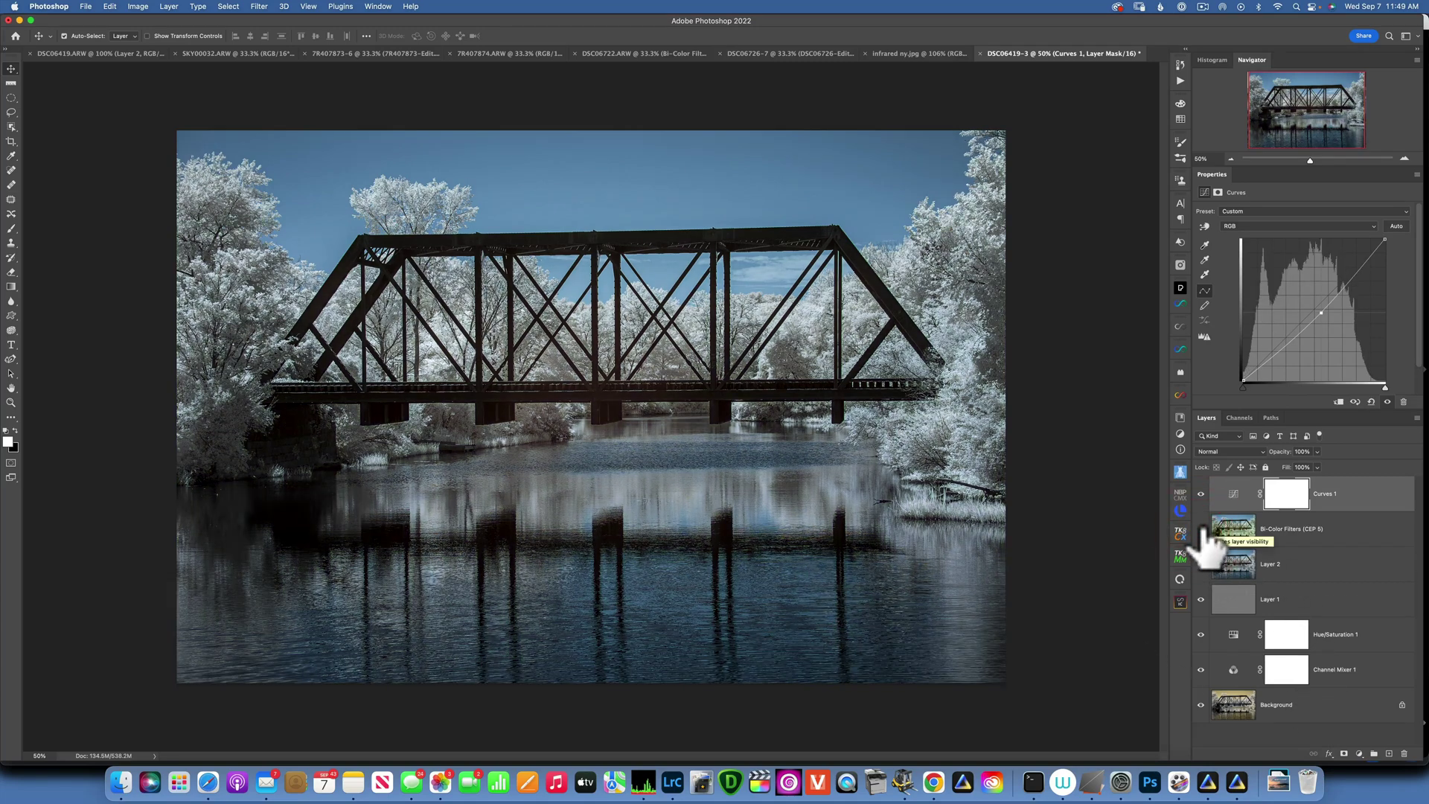
left_click(1201, 529)
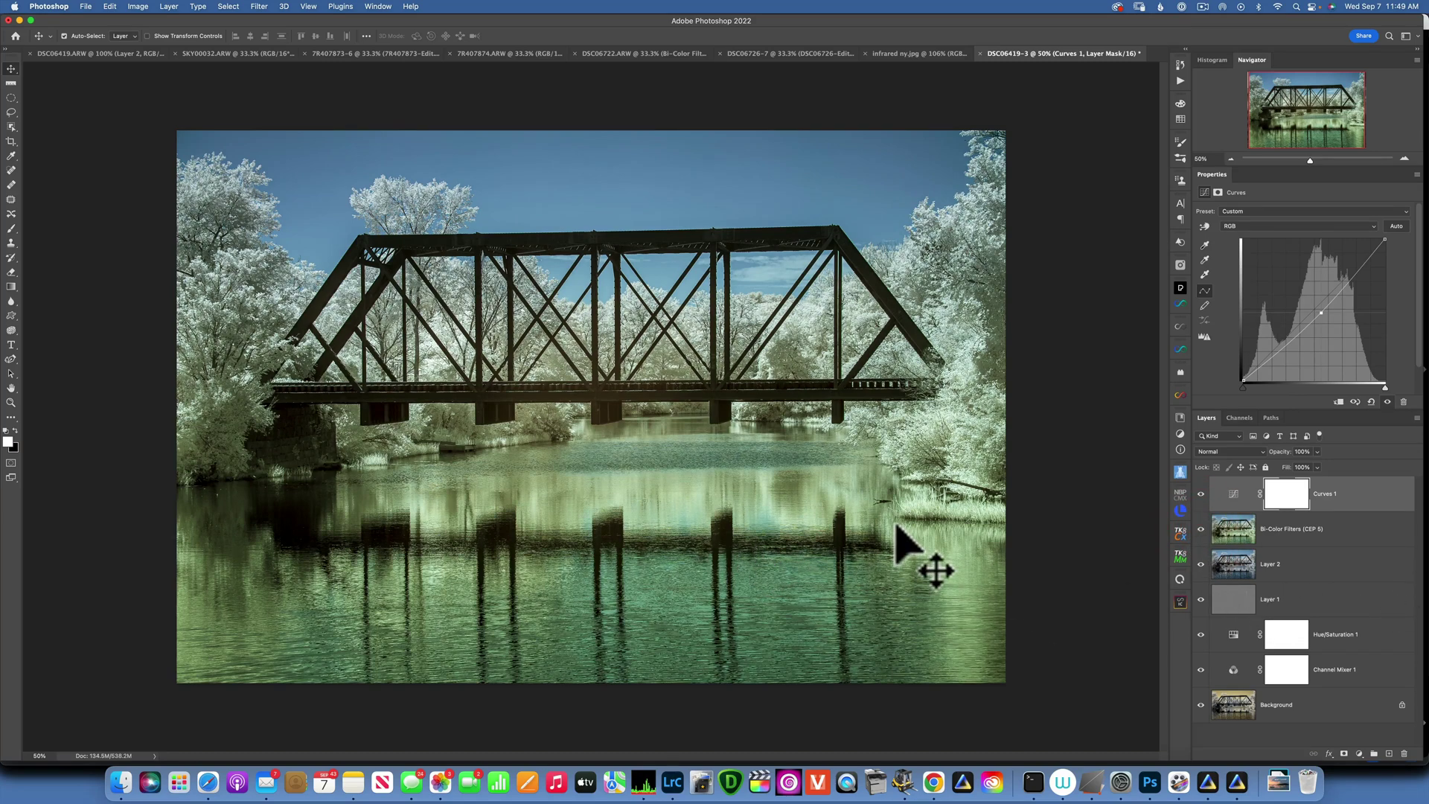
left_click(1201, 704, "alt")
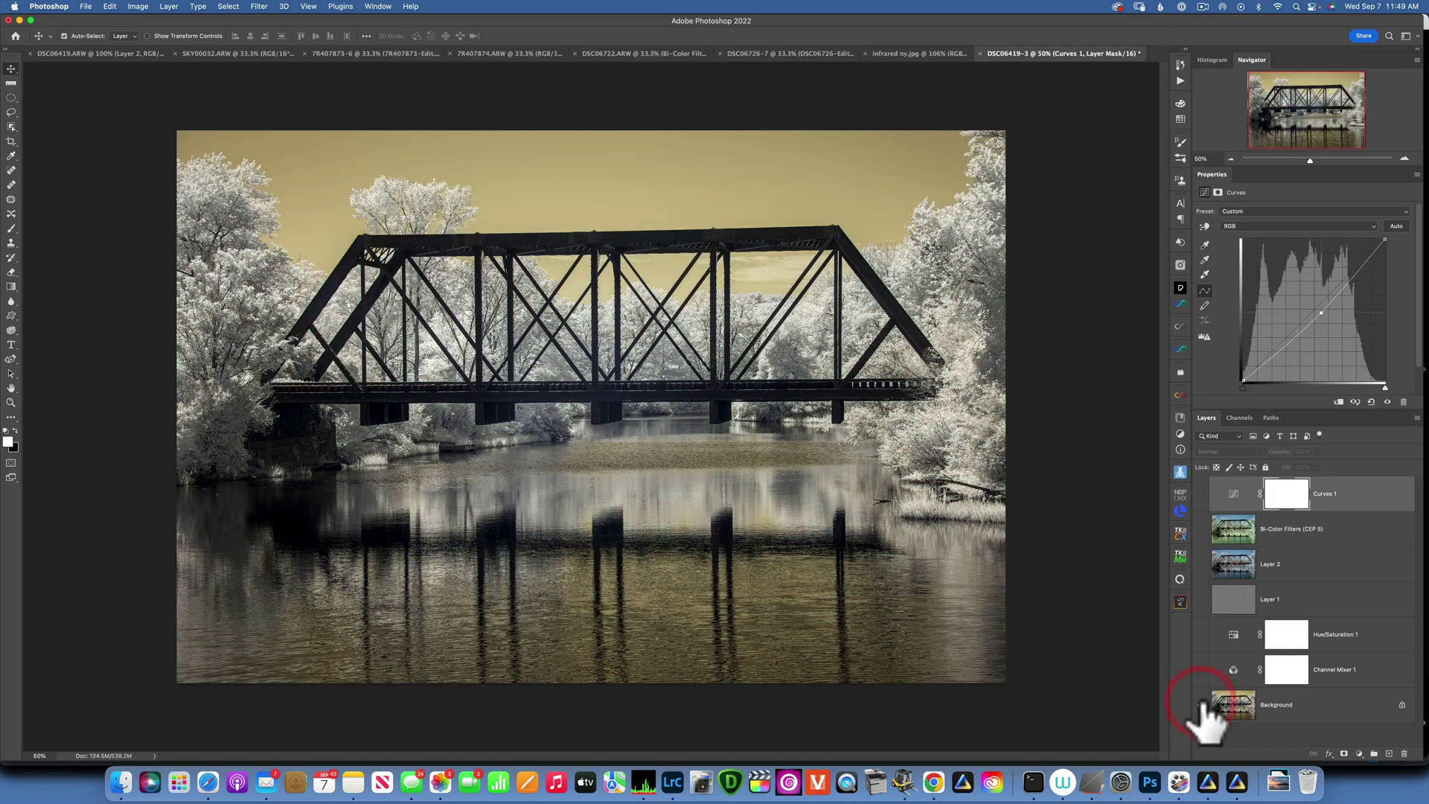
left_click(1201, 704, "alt")
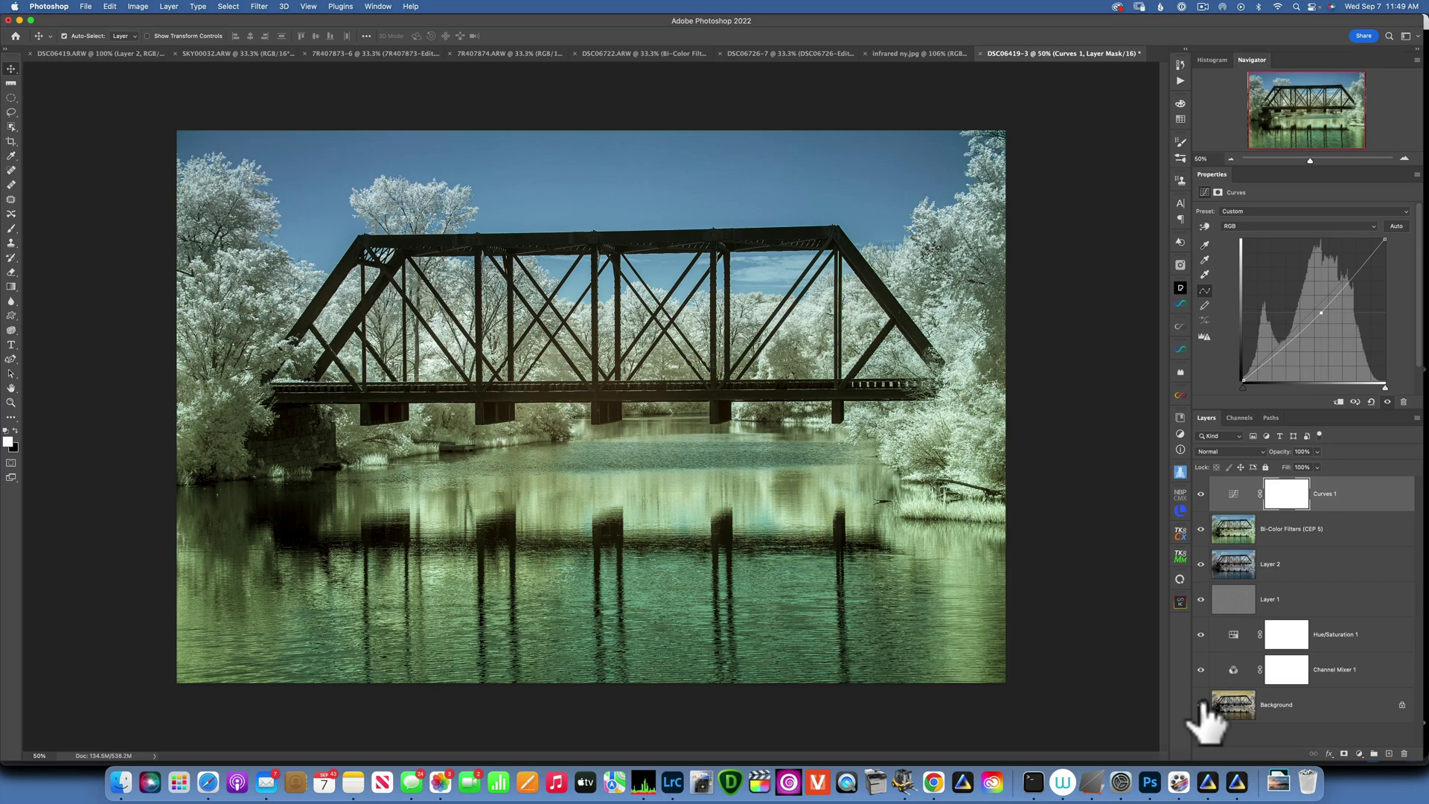
- Draw an elliptical marquee selection around the centre of the bridge and river
left_click(1379, 498)
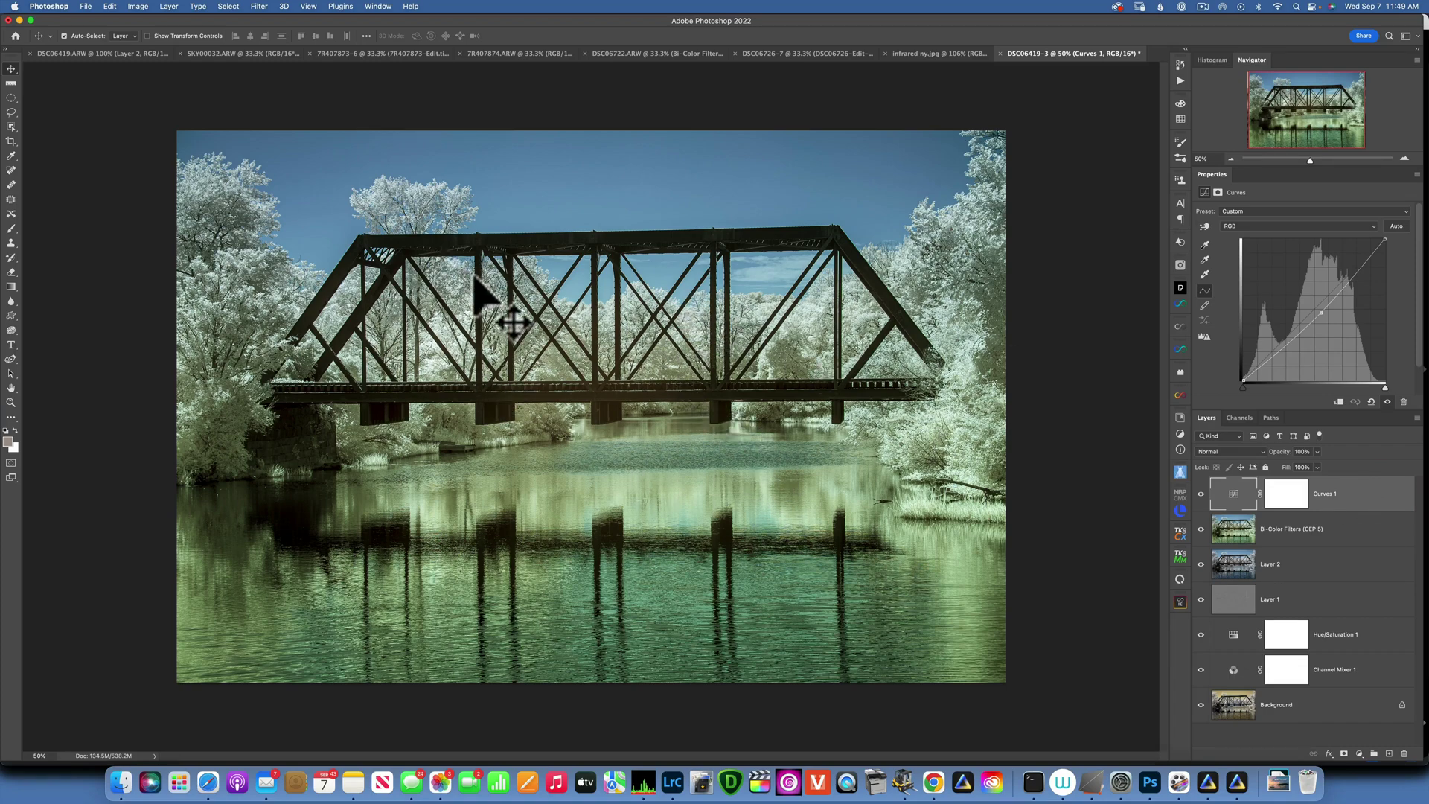
left_click(11, 96)
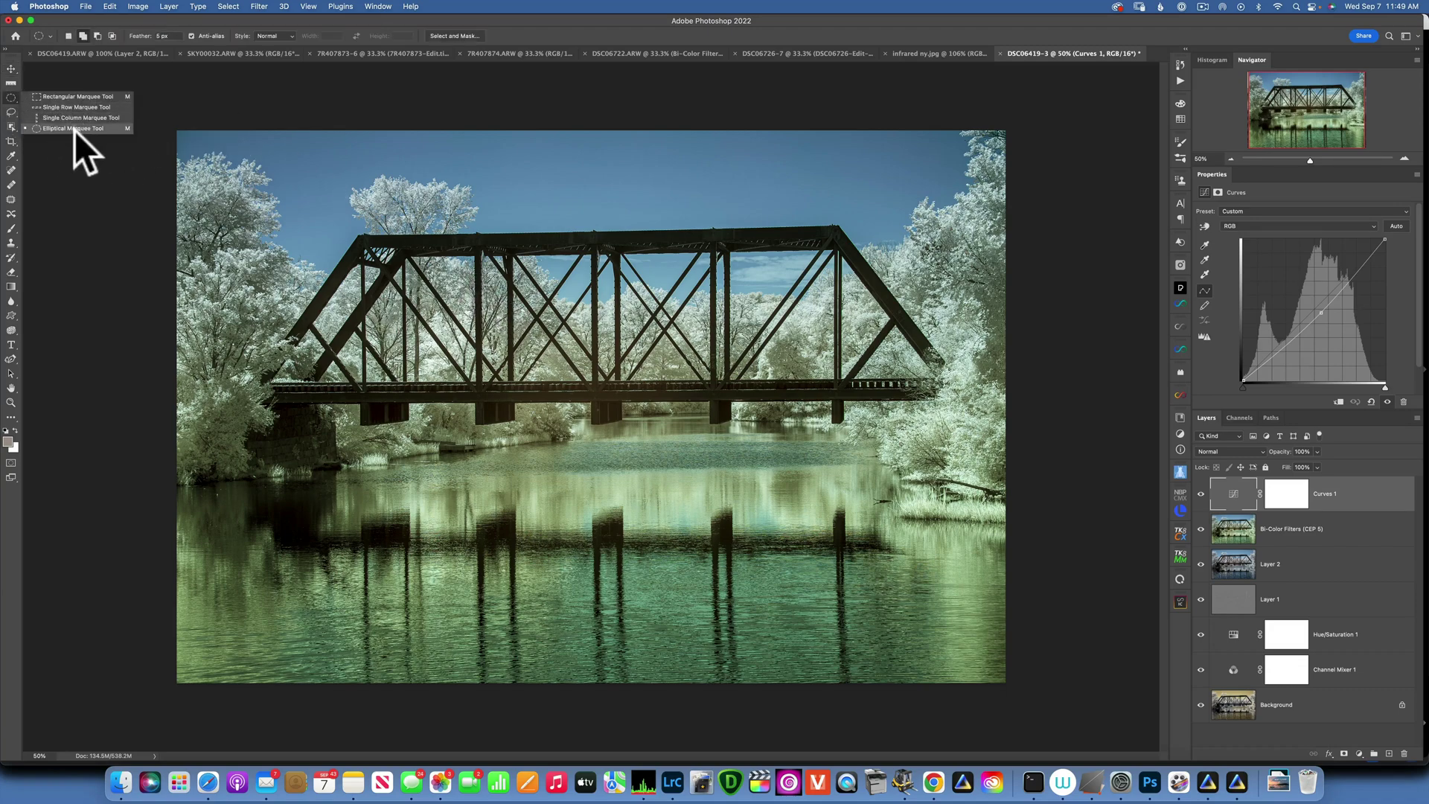
left_click(83, 130)
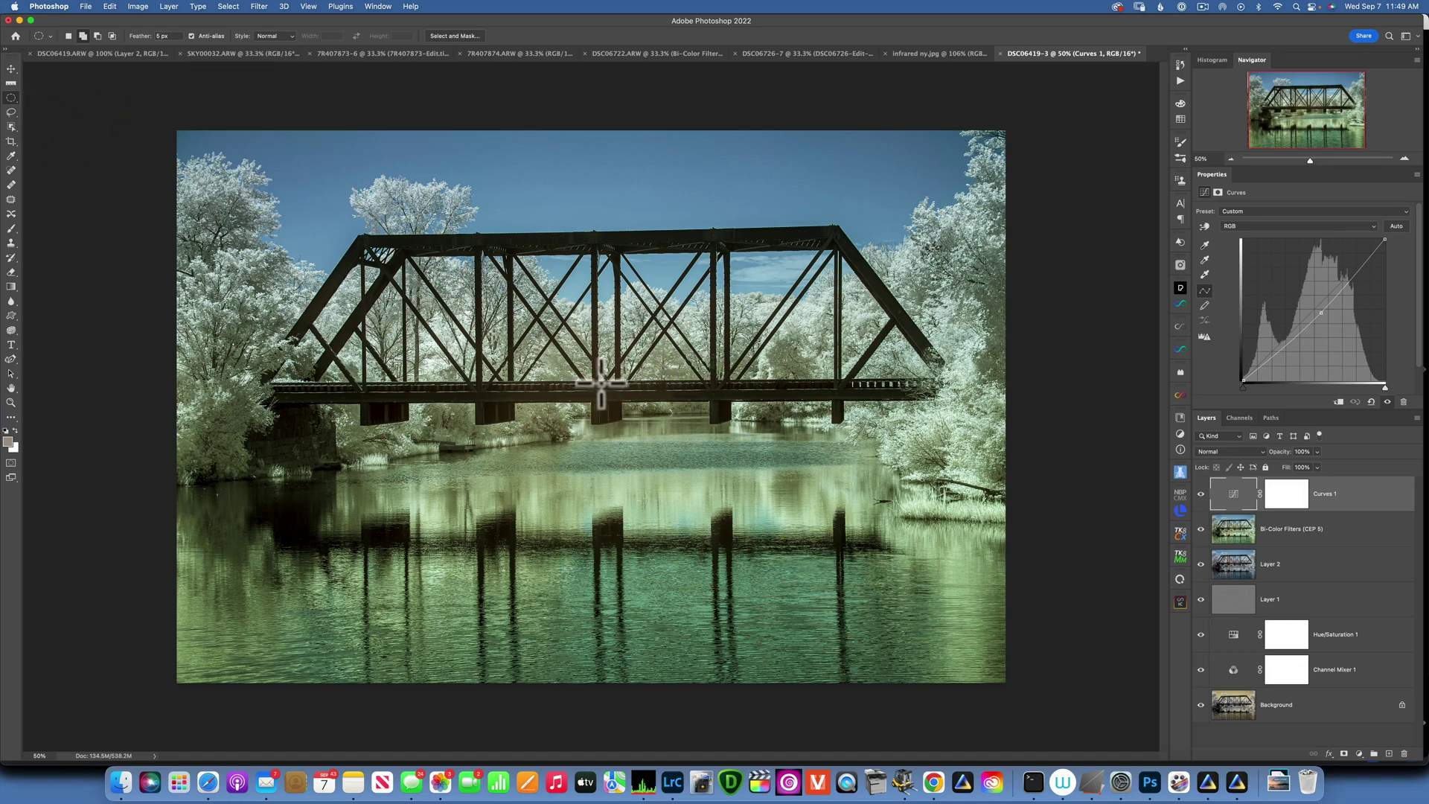
left_click_drag(609, 383, 804, 543)
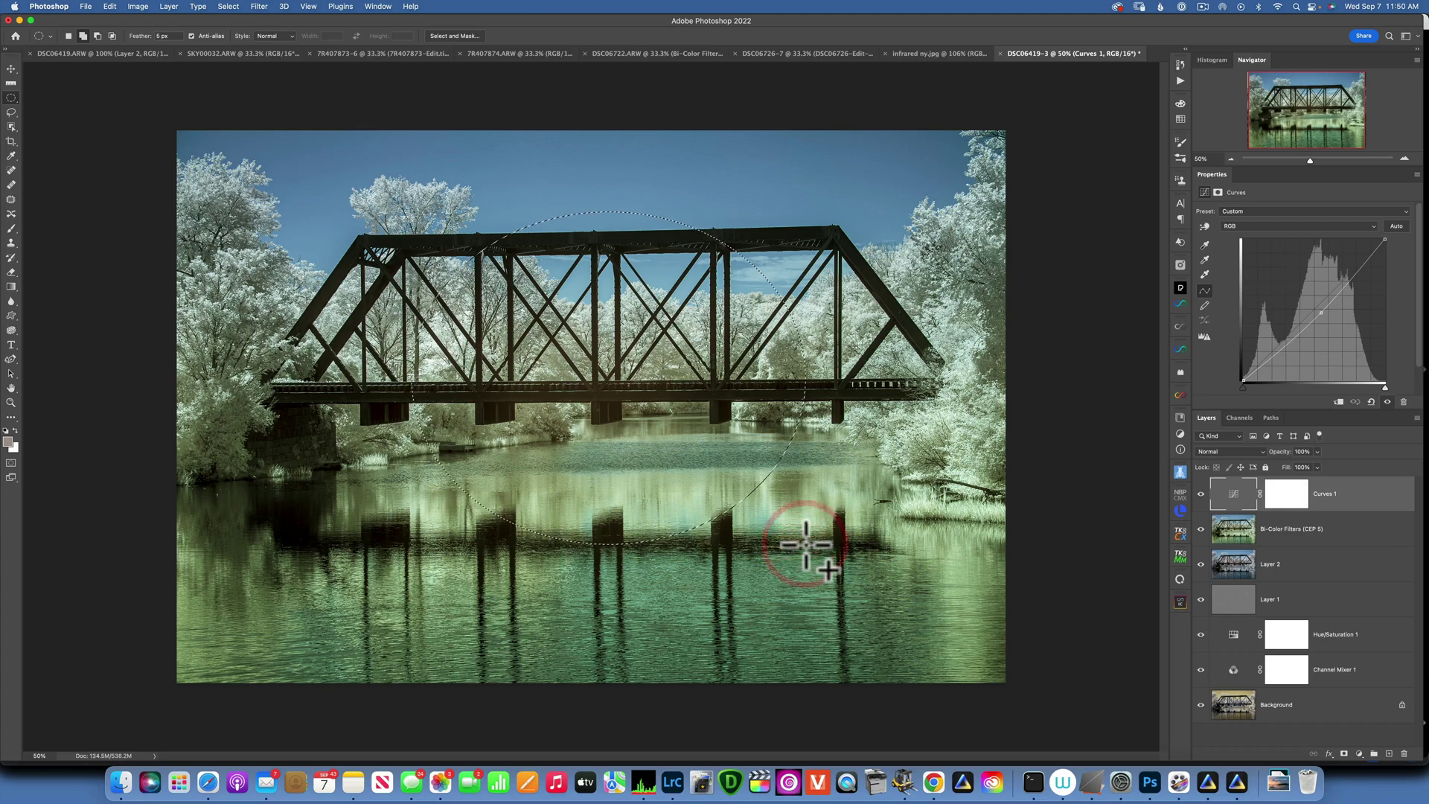
- Add a Curves 2 adjustment layer limited to the ellipse and pull the curve down
left_click(1361, 753)
left_click(1371, 564)
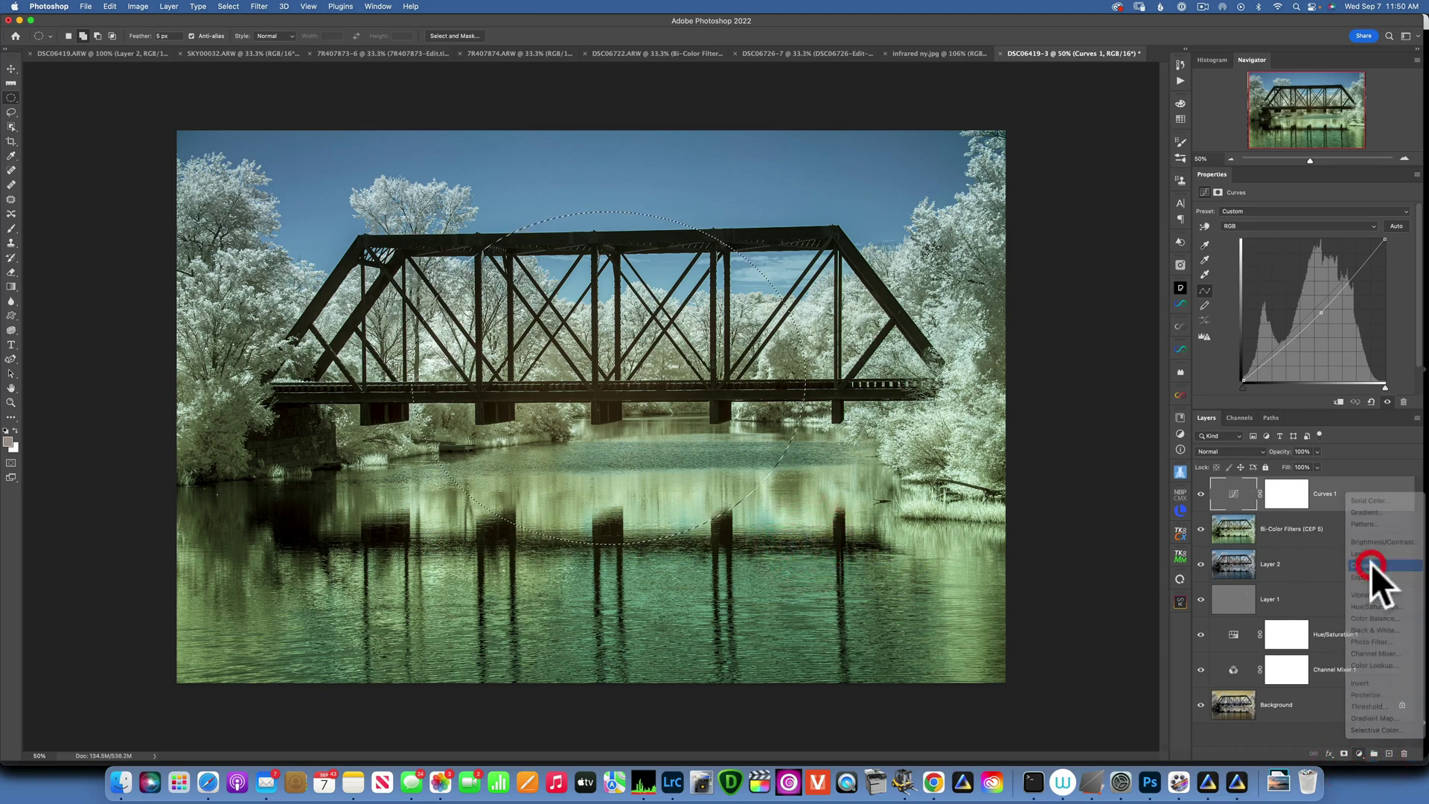
left_click_drag(1319, 307, 1327, 318)
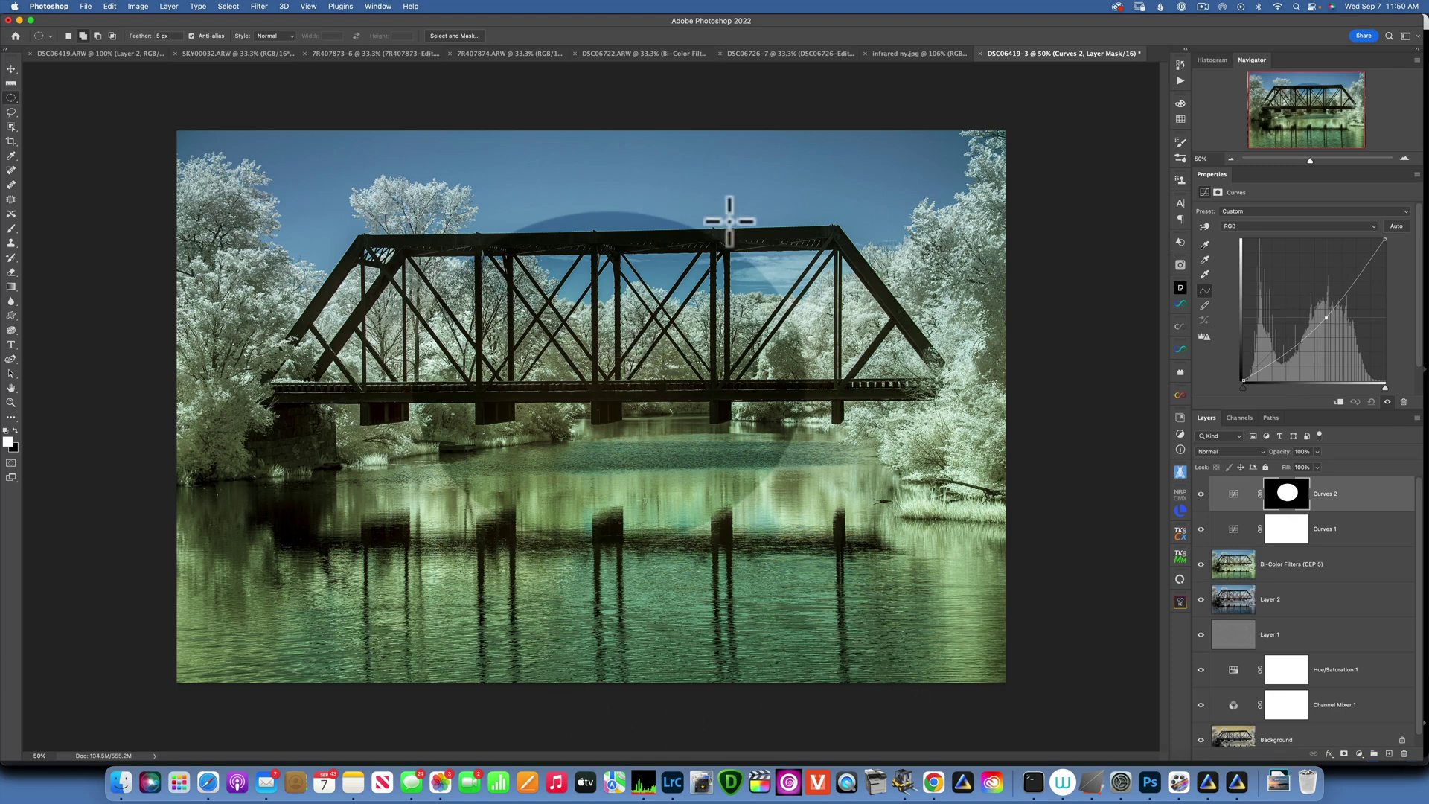
- Invert the Curves 2 mask so the edges darken instead of the centre
left_click(1288, 493)
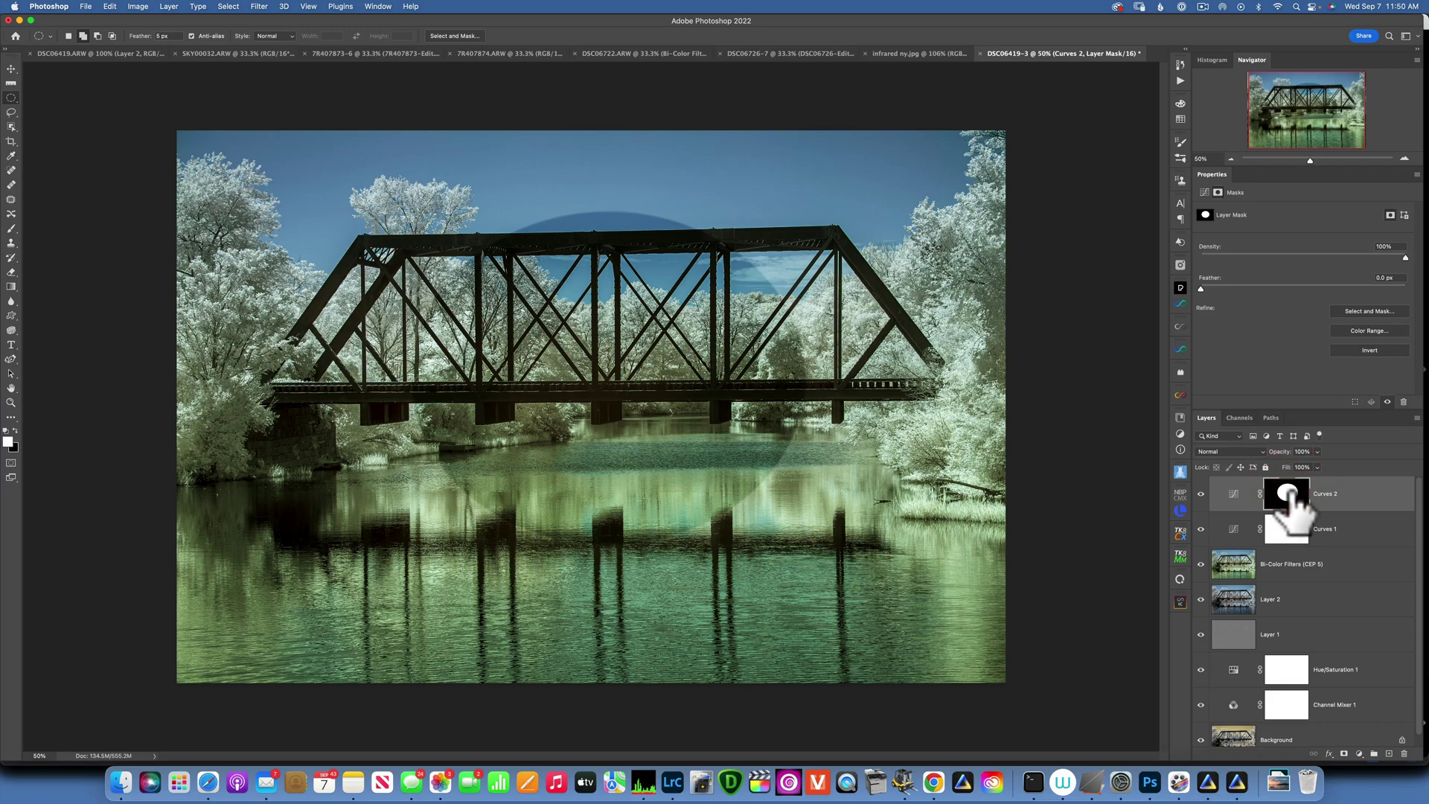
key("super+i")
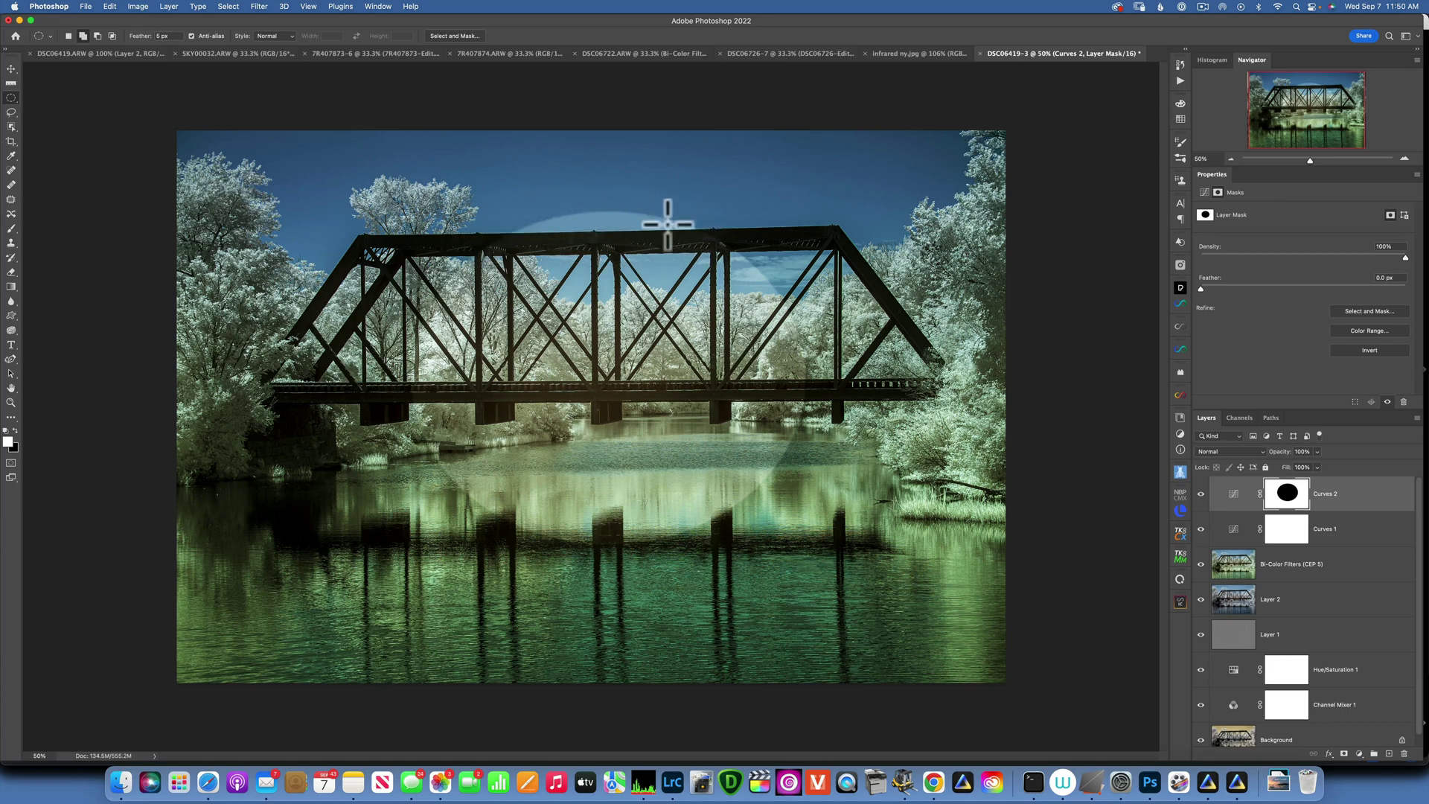
left_click(1286, 493)
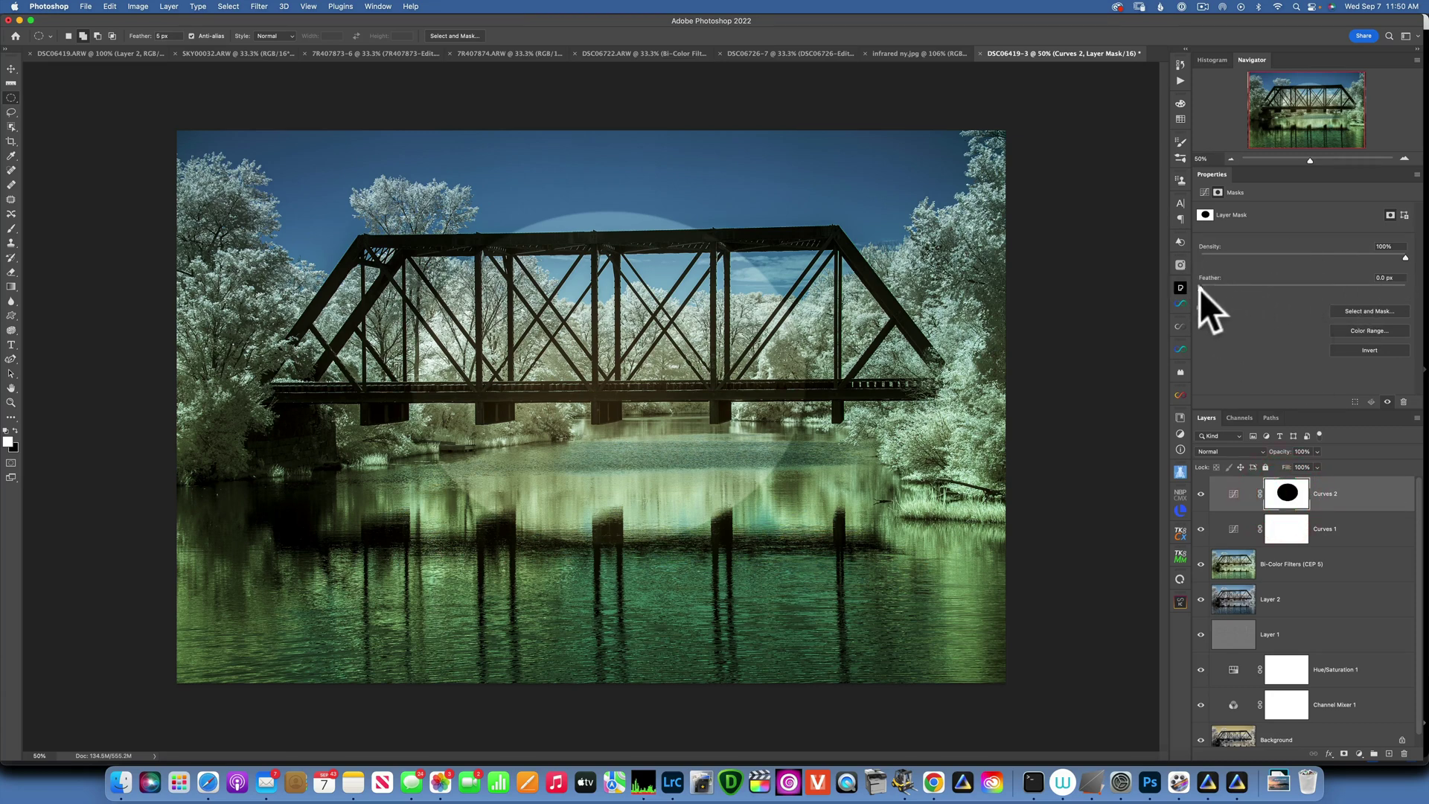
- Feather the Curves 2 mask to 709.4 px and fine-tune the curve's darkness
left_click_drag(1201, 289, 1391, 284)
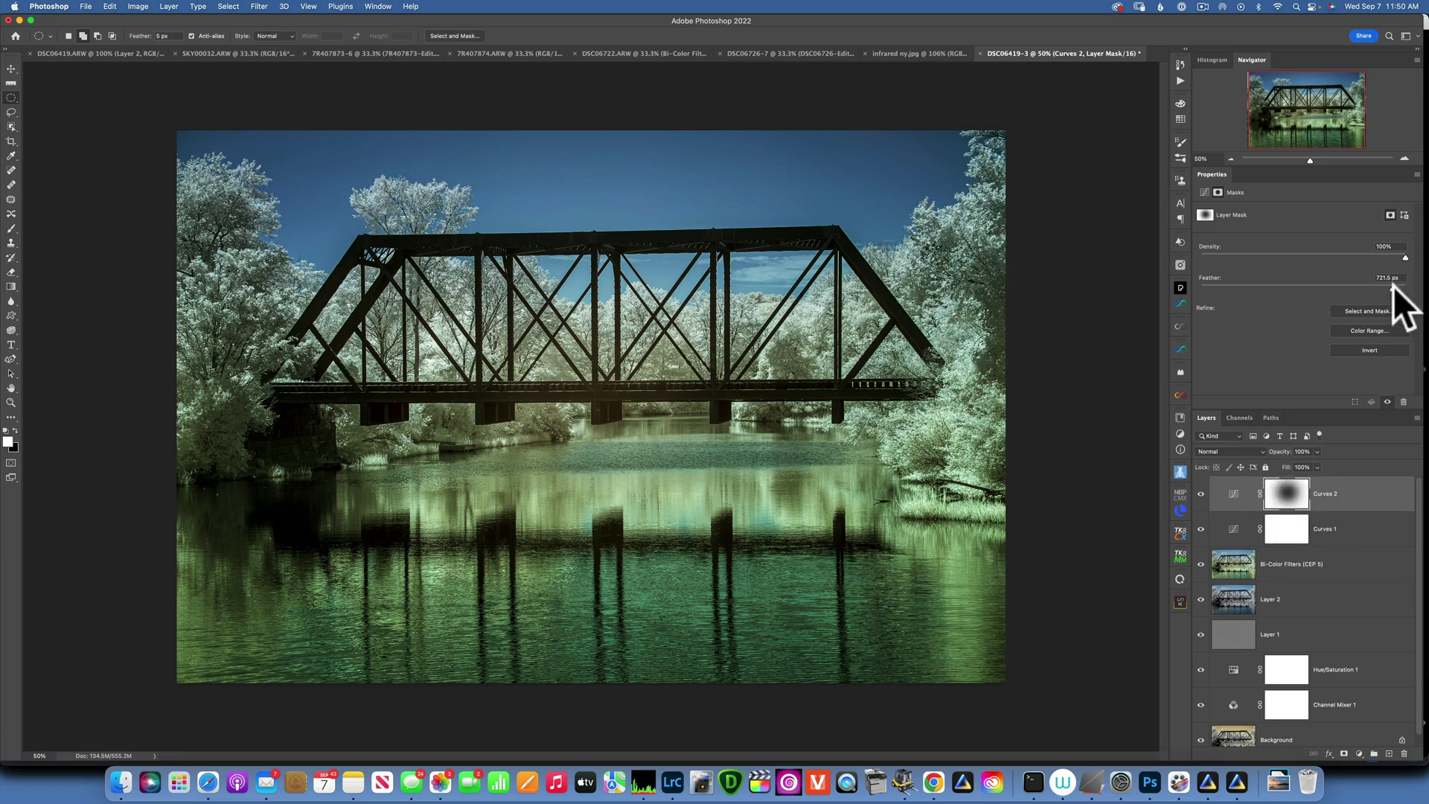
left_click_drag(1394, 286, 1261, 288)
left_click_drag(1173, 283, 1393, 297)
left_click(1234, 493)
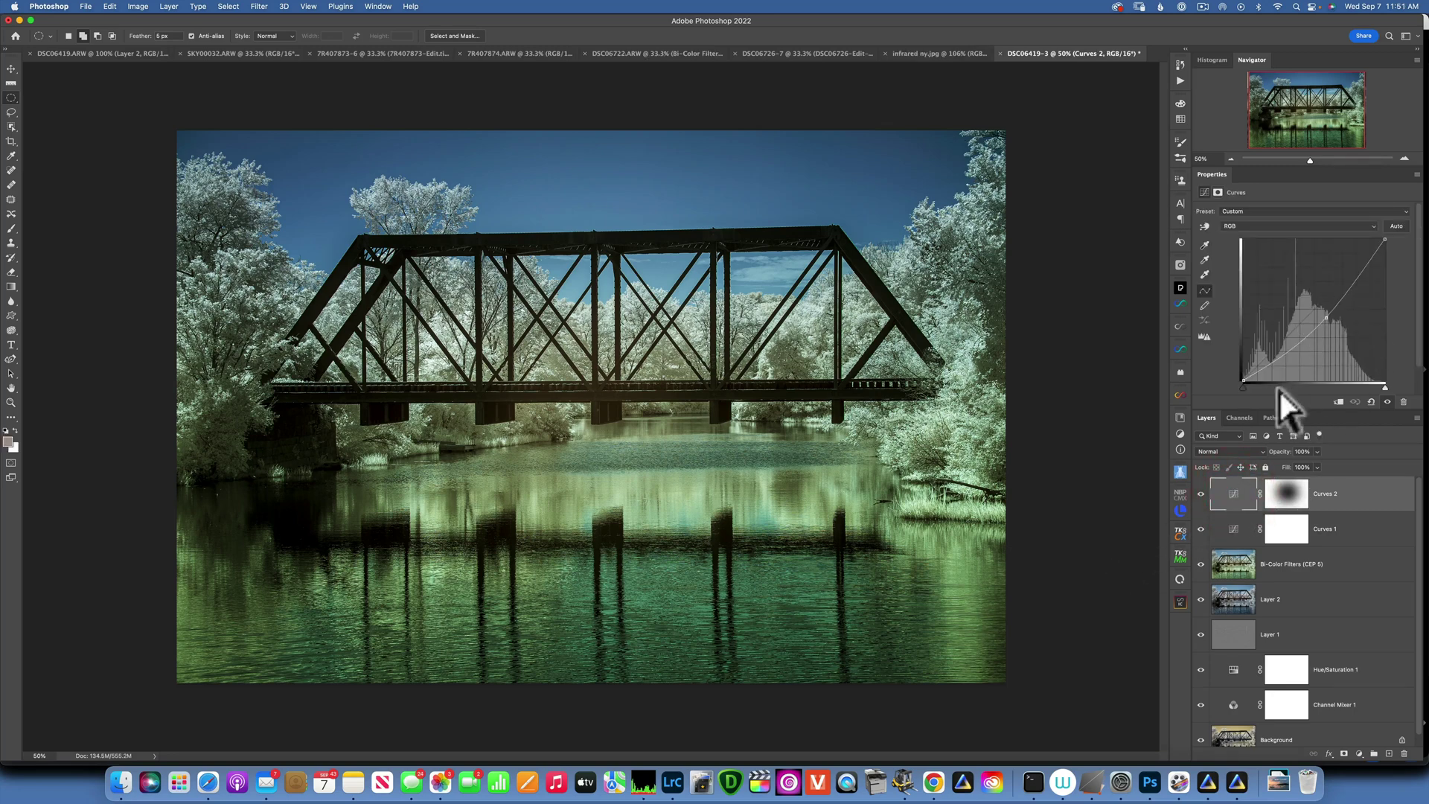
mouse_move(1327, 319)
left_mouse_down()
mouse_move(1315, 306)
mouse_move(1322, 317)
left_mouse_up()
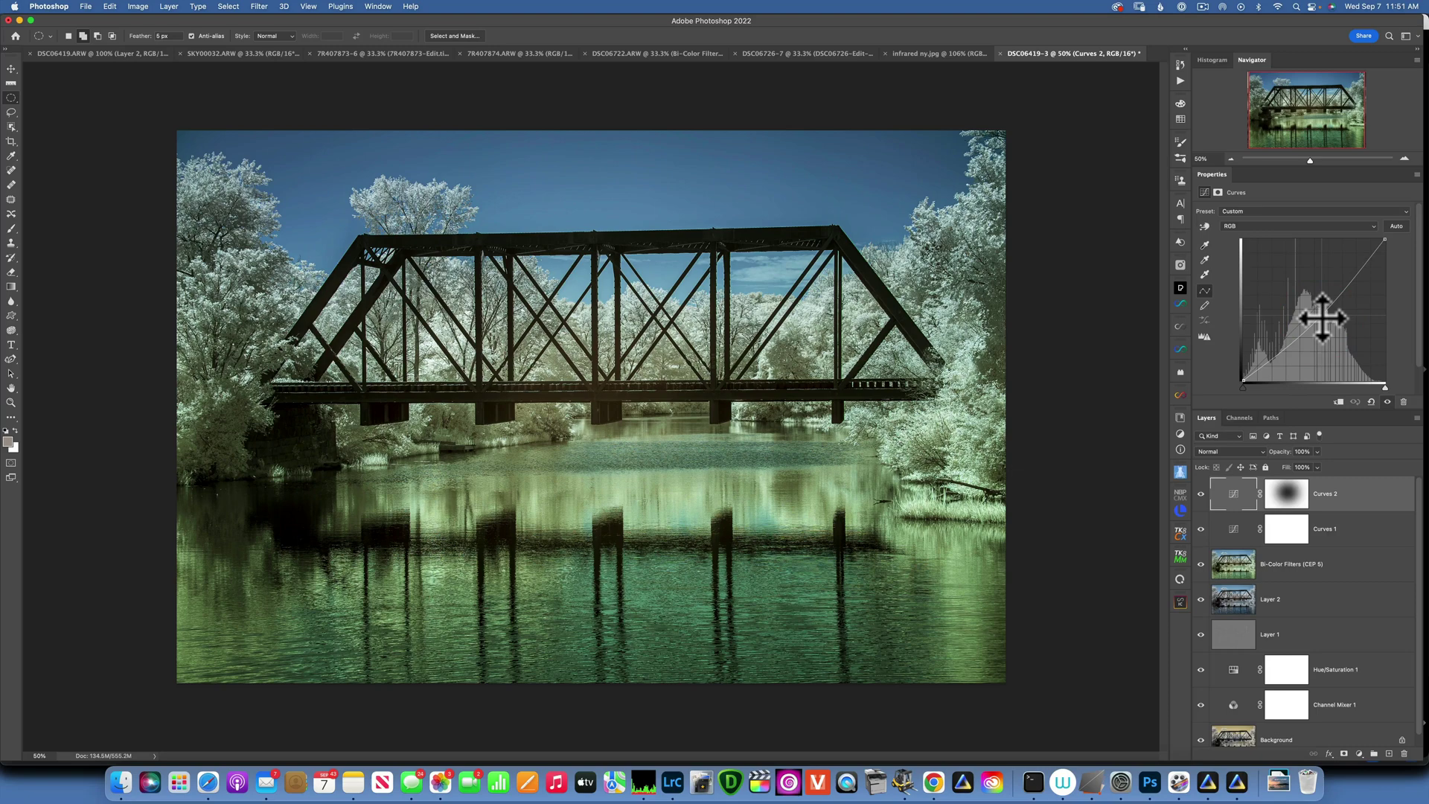
- Flatten Curves 2, Curves 1, Bi-Color Filters and Background into a single Background layer
right_click(1376, 494)
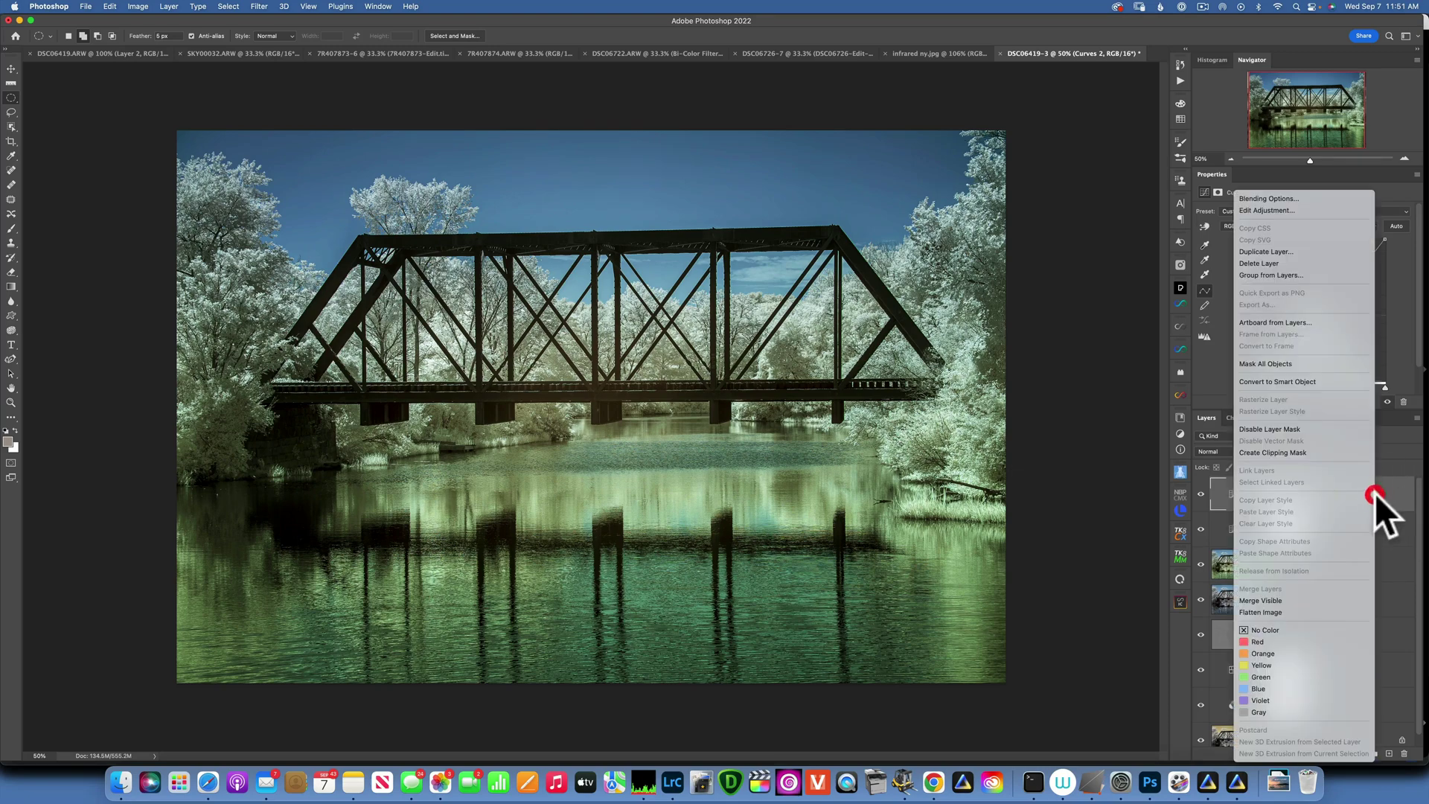
left_click(1283, 614)
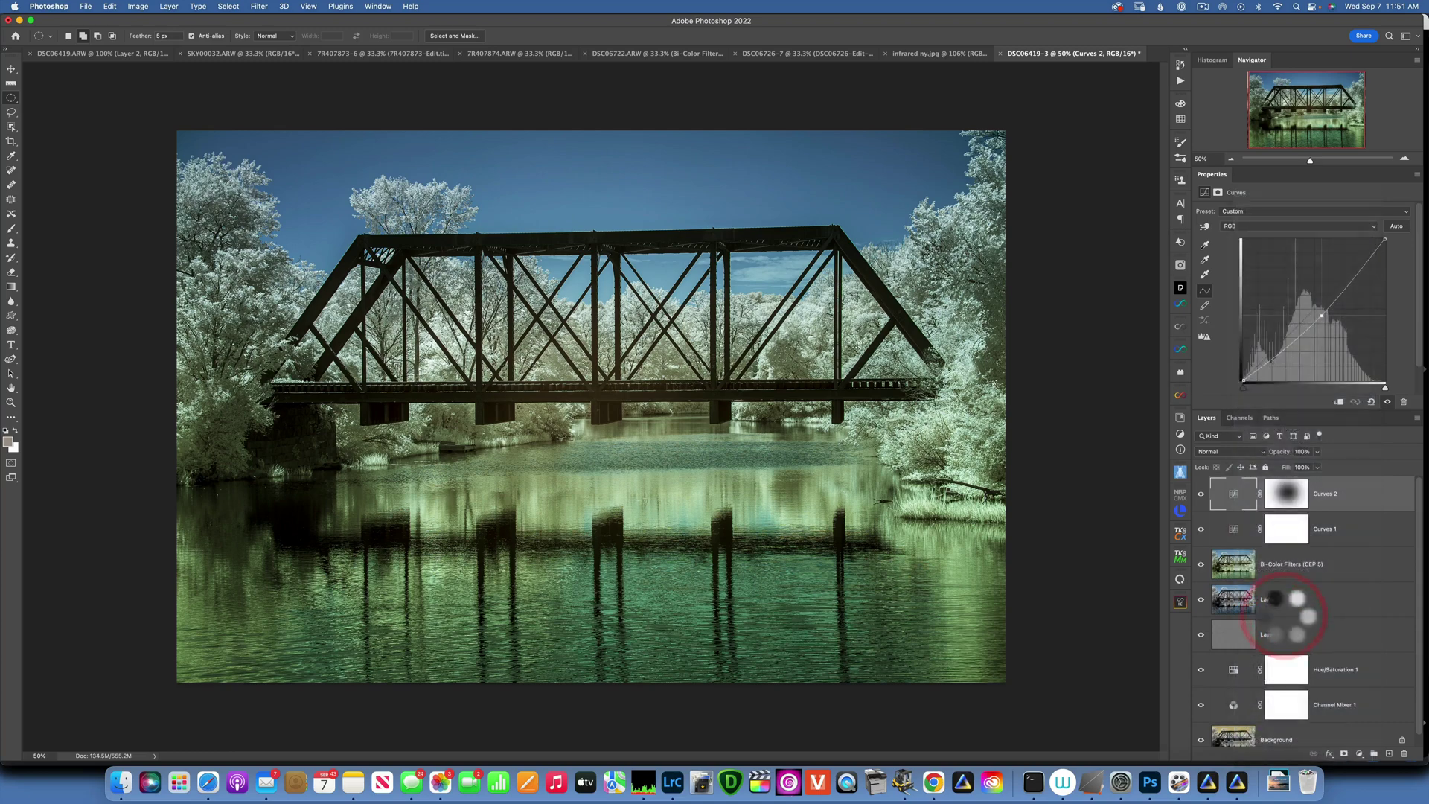